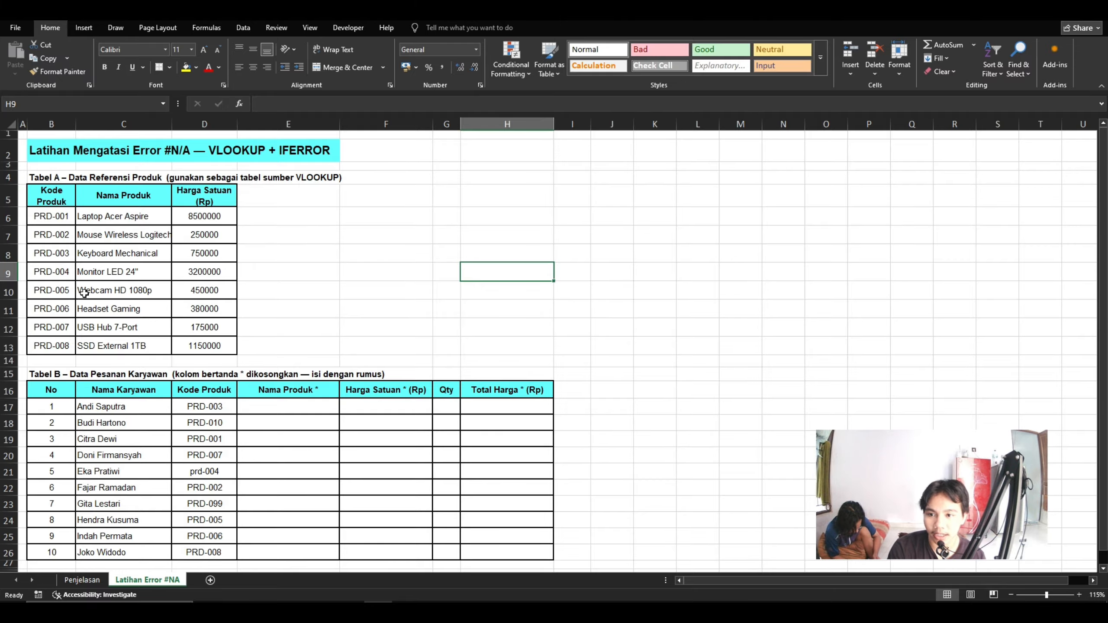
# - Examine the product reference table (Tabel A) and the order table (Tabel B), including its product codes and empty formula columns
pyautogui.scroll(-1, 343, 295)
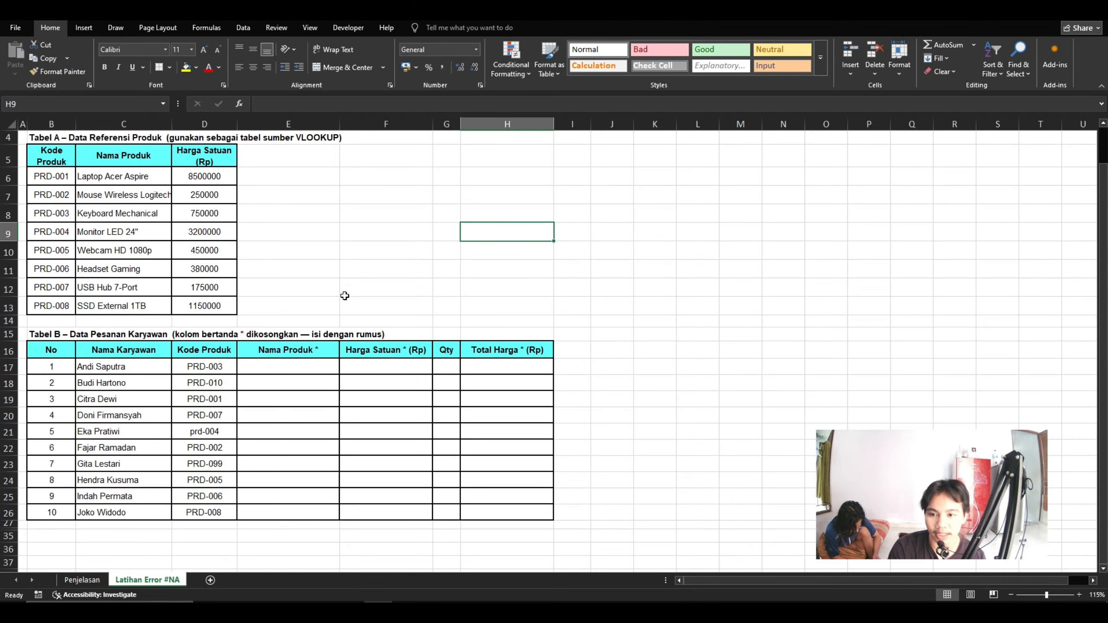
pyautogui.scroll(1, 344, 295)
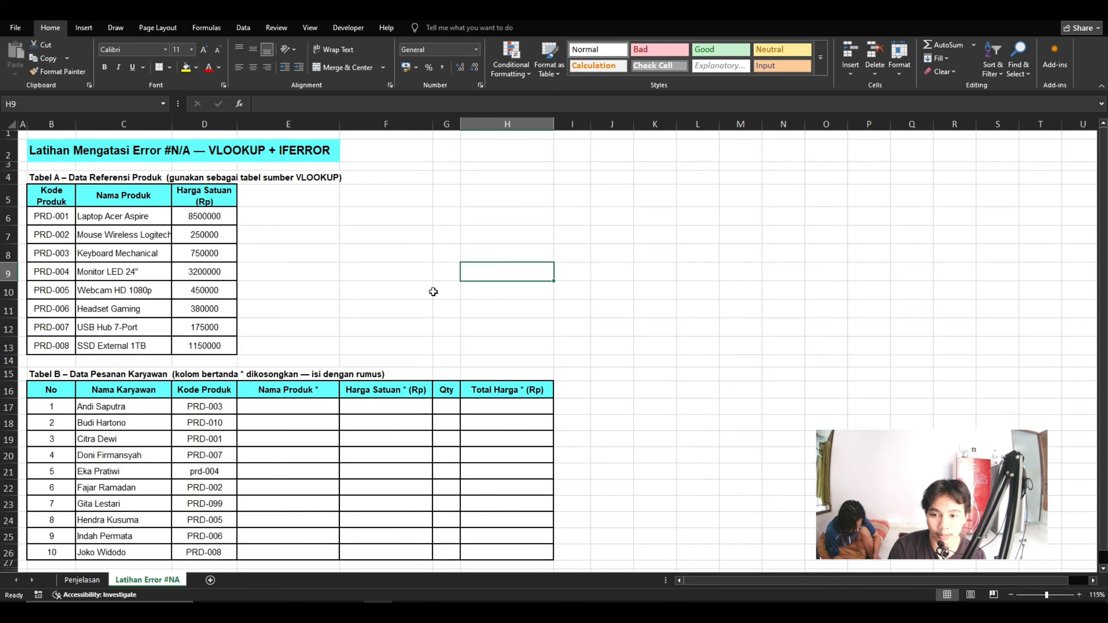
pyautogui.scroll(-1, 434, 292)
pyautogui.scroll(1, 439, 424)
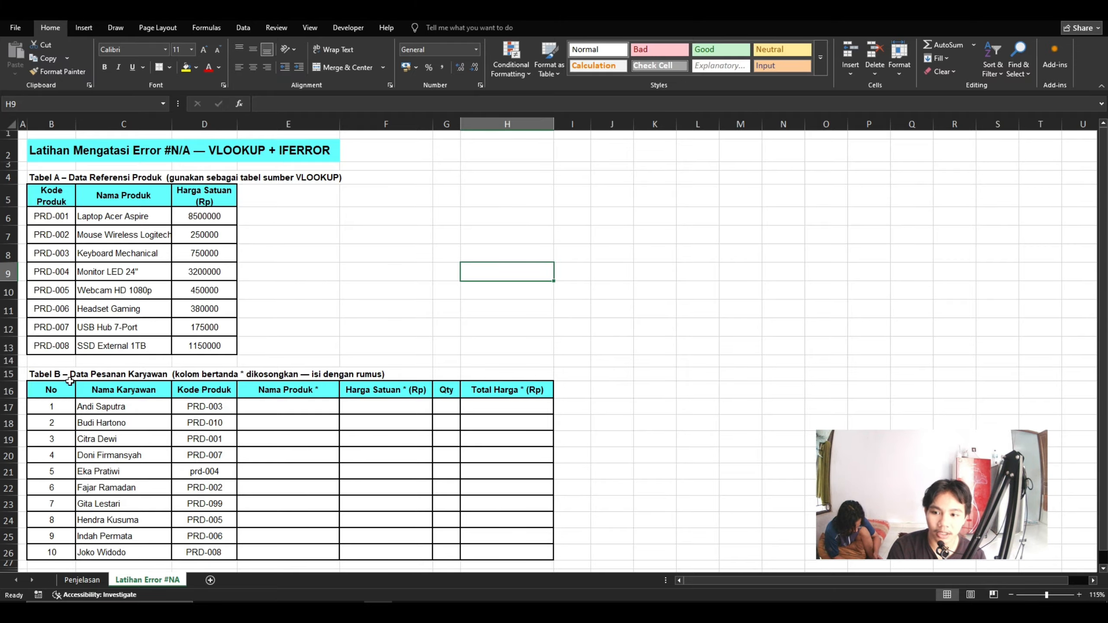
pyautogui.moveTo(66, 393); pyautogui.dragTo(495, 549)
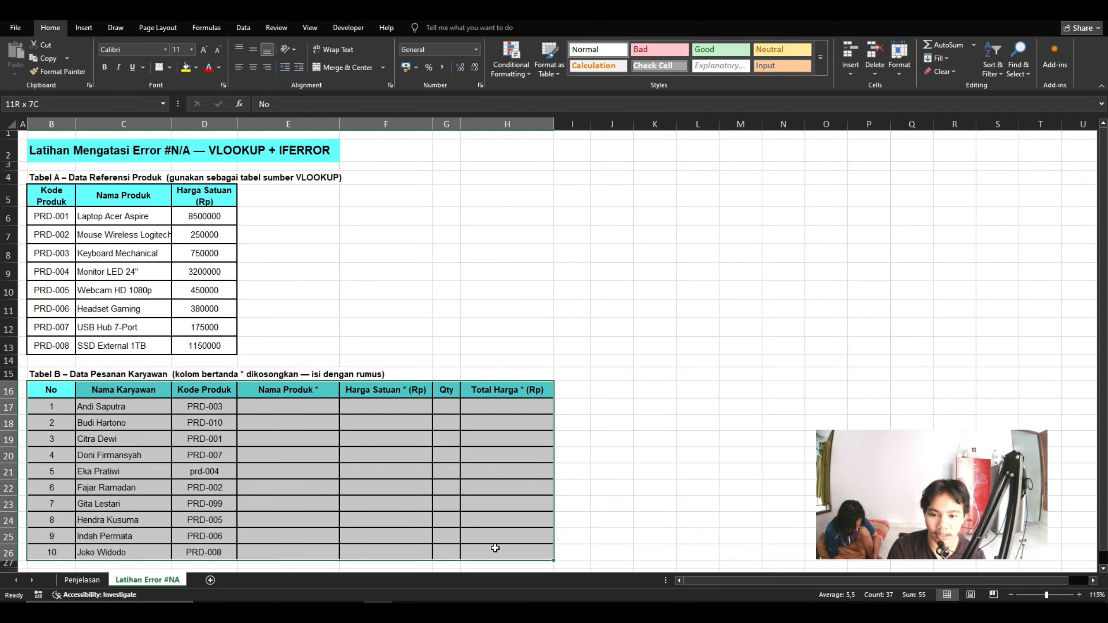
pyautogui.click(636, 406)
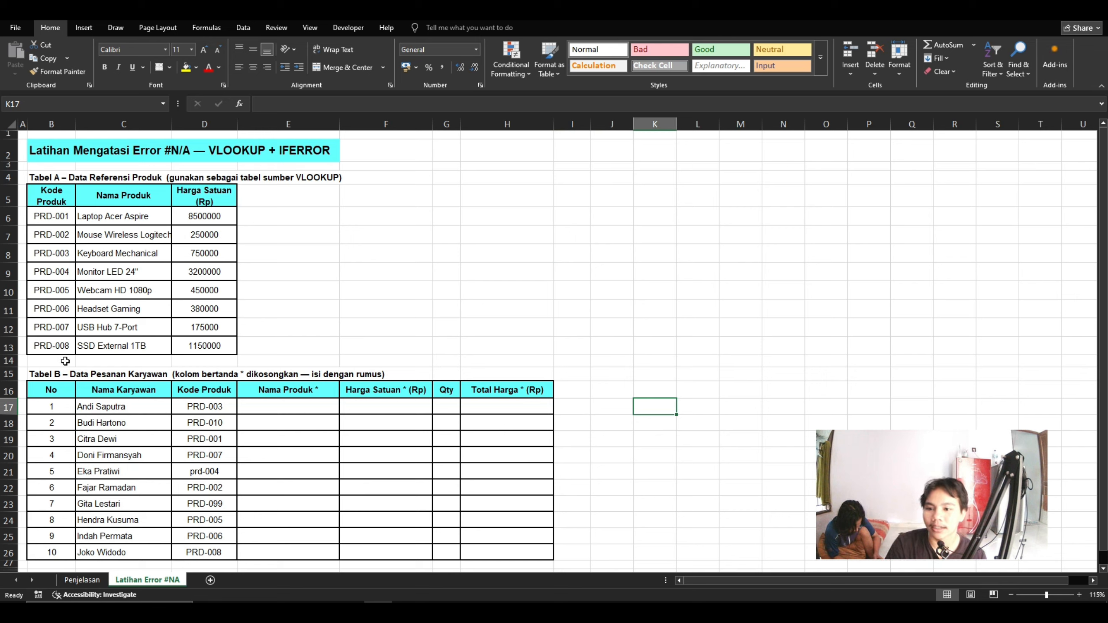
pyautogui.moveTo(63, 389); pyautogui.dragTo(502, 536)
pyautogui.click(268, 388)
pyautogui.click(132, 388)
pyautogui.click(206, 394)
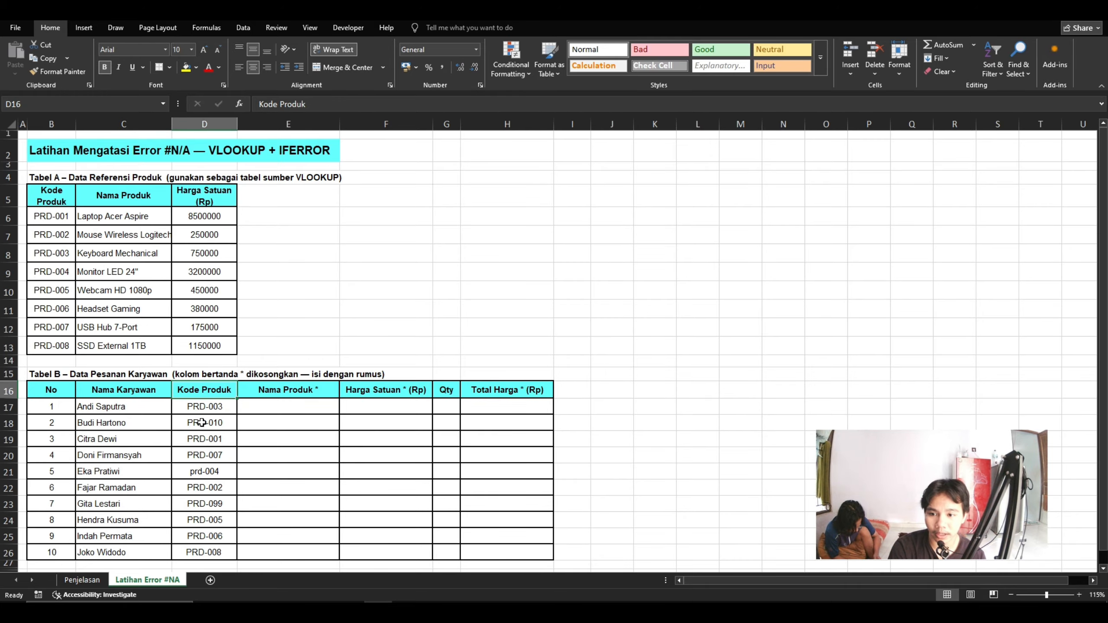
pyautogui.moveTo(199, 406); pyautogui.dragTo(209, 518)
pyautogui.click(372, 440)
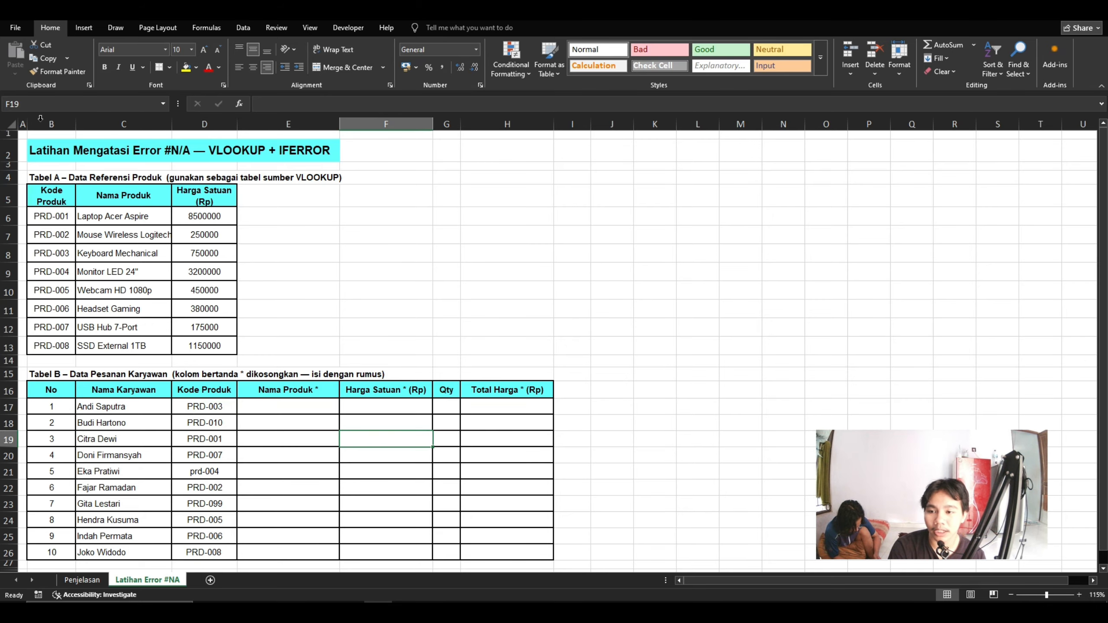
pyautogui.moveTo(46, 196); pyautogui.dragTo(195, 331)
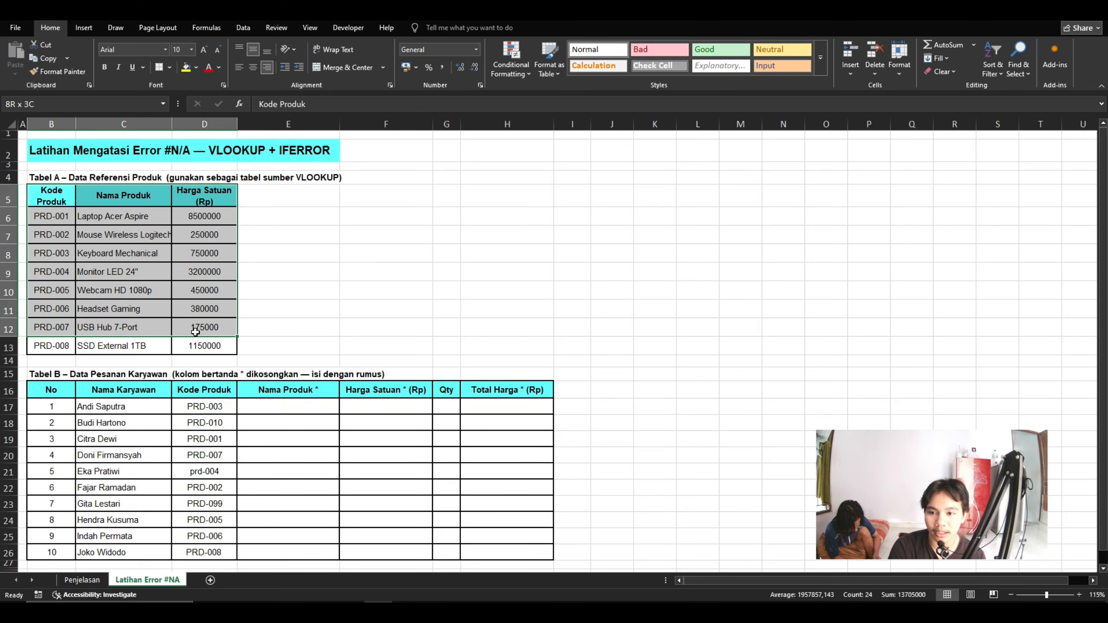
pyautogui.click(262, 293)
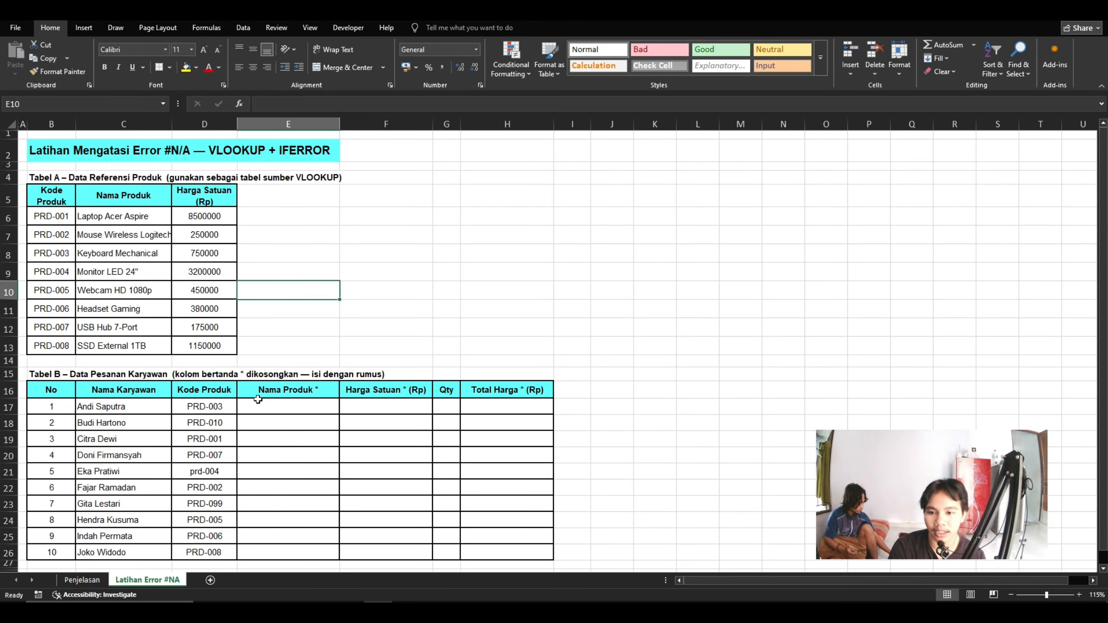
pyautogui.click(312, 409)
pyautogui.moveTo(312, 409); pyautogui.dragTo(480, 550)
pyautogui.click(388, 278)
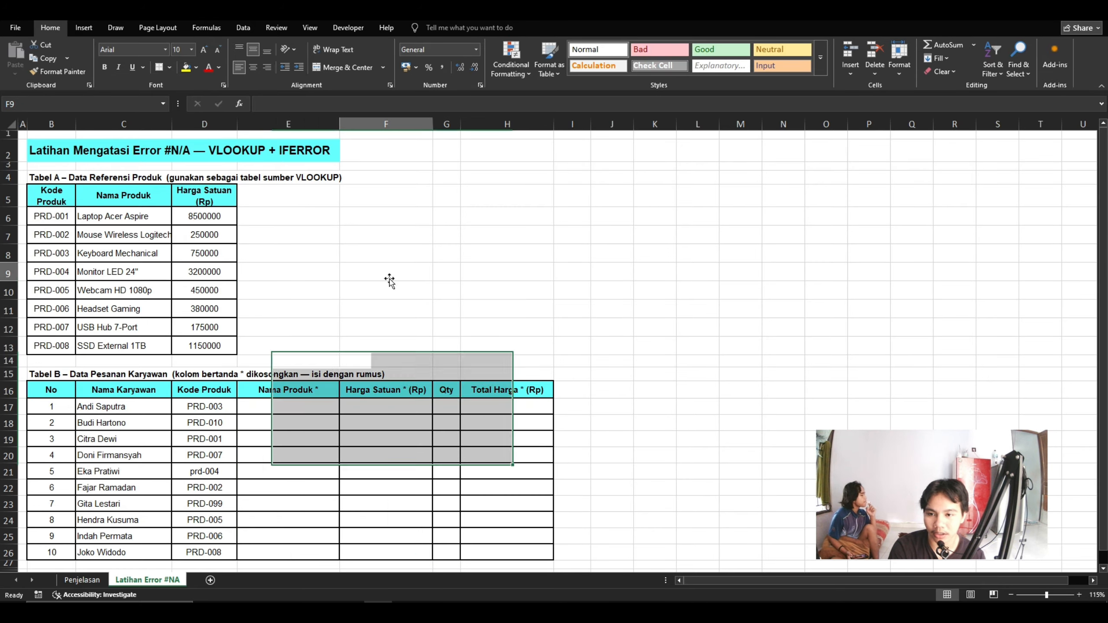
pyautogui.click(381, 374)
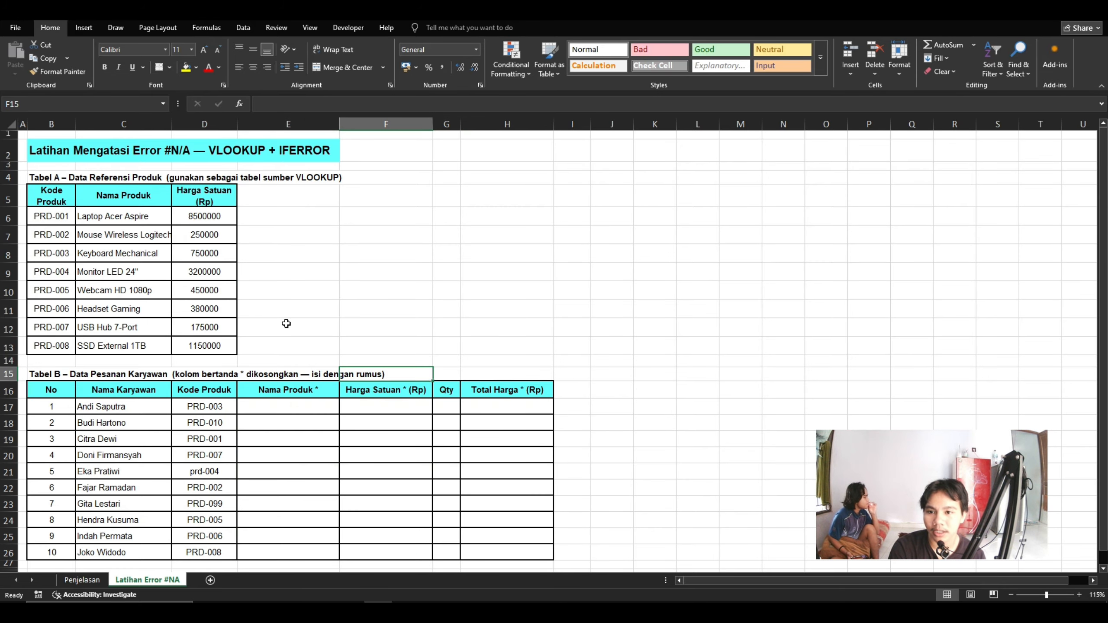
# - Enter =VLOOKUP(D17;B5:D13;2;0) in E17 to look up the product name in Tabel A by product code
pyautogui.click(273, 410)
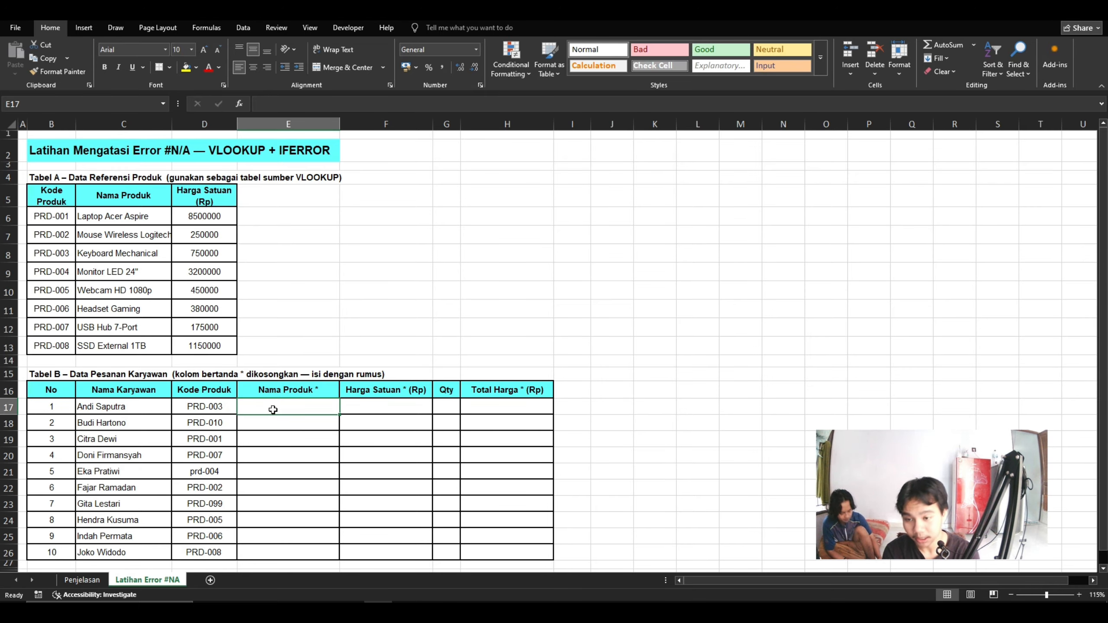
pyautogui.write('=vlookup')
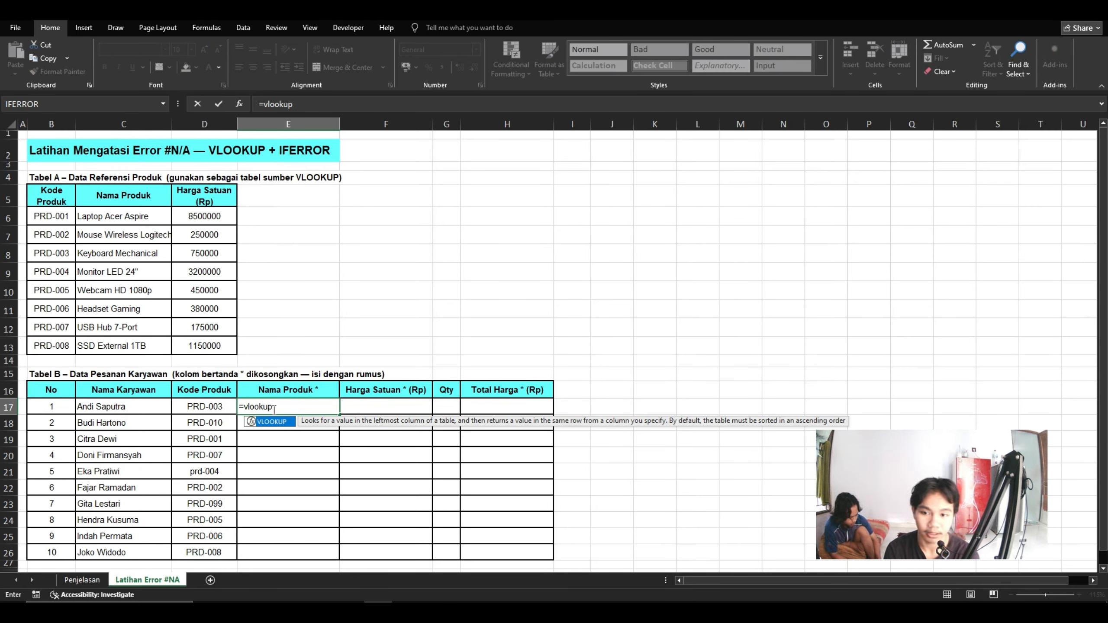
pyautogui.write('(')
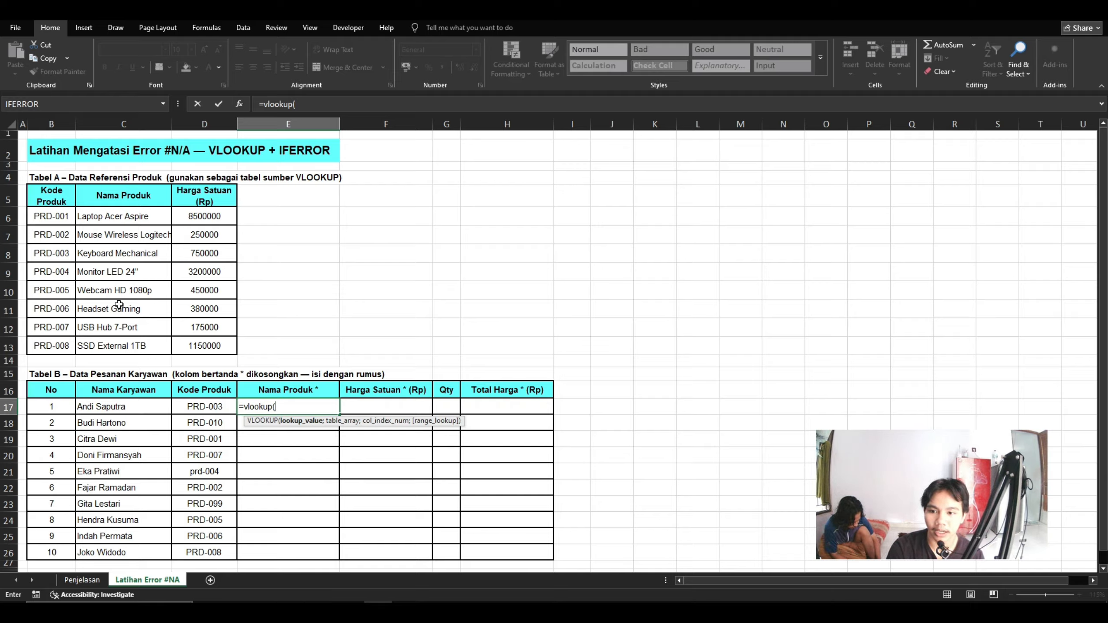
pyautogui.click(204, 407)
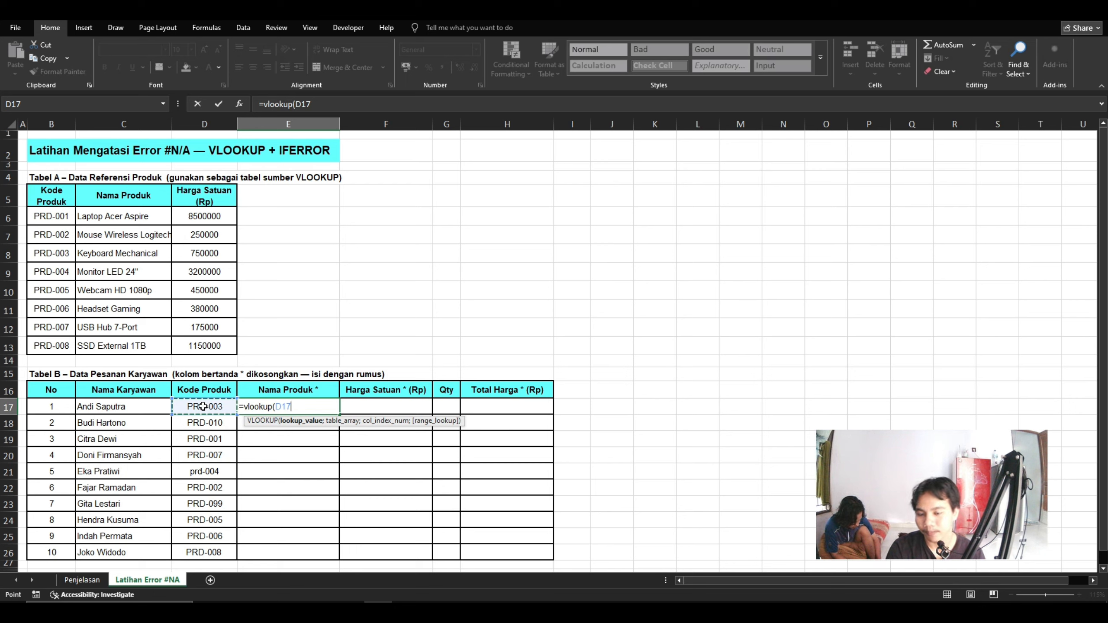
pyautogui.write(';')
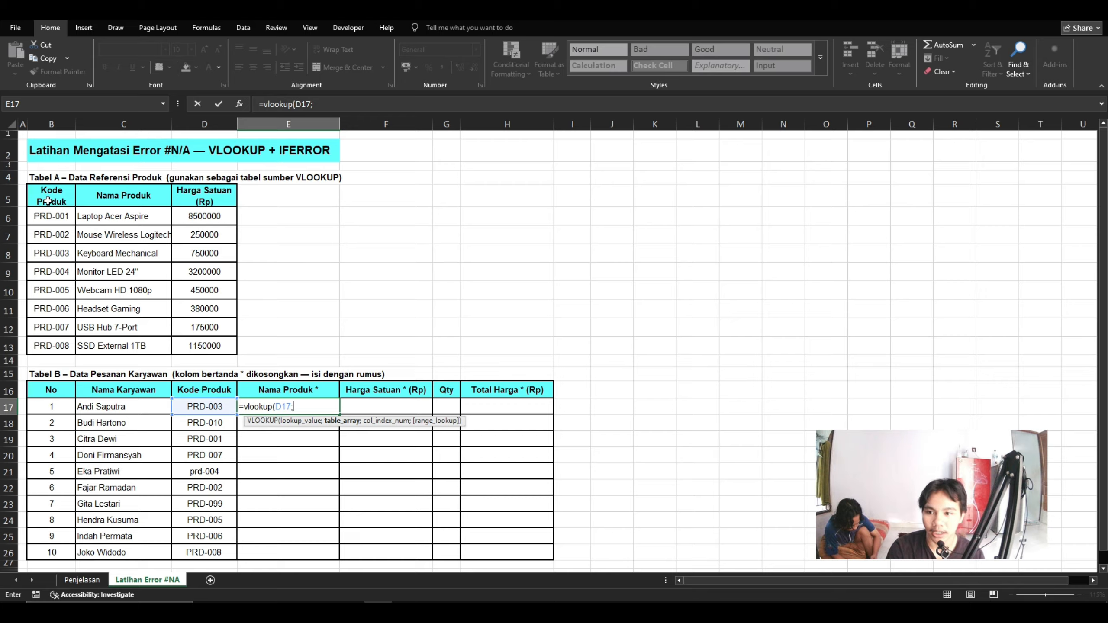
pyautogui.moveTo(48, 201); pyautogui.dragTo(205, 345)
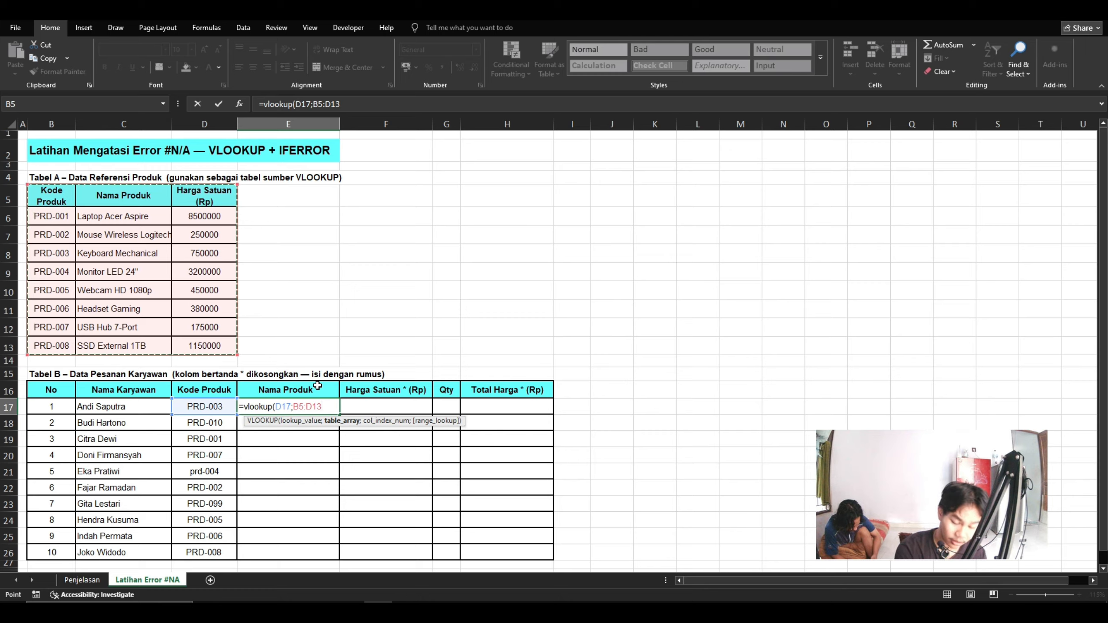
pyautogui.write(';2')
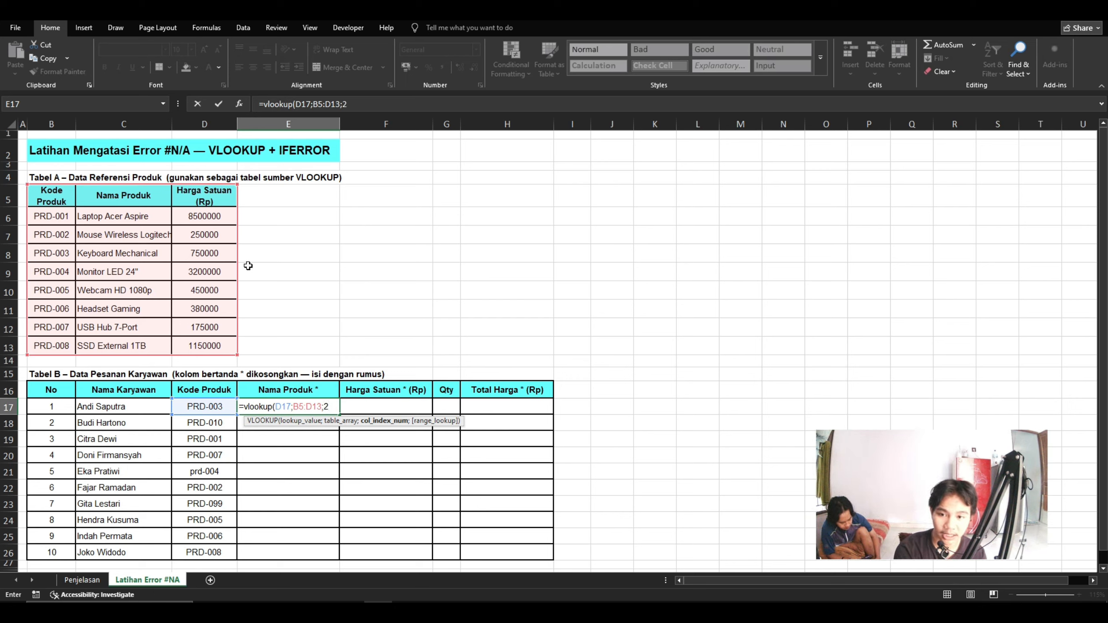
pyautogui.write(';0')
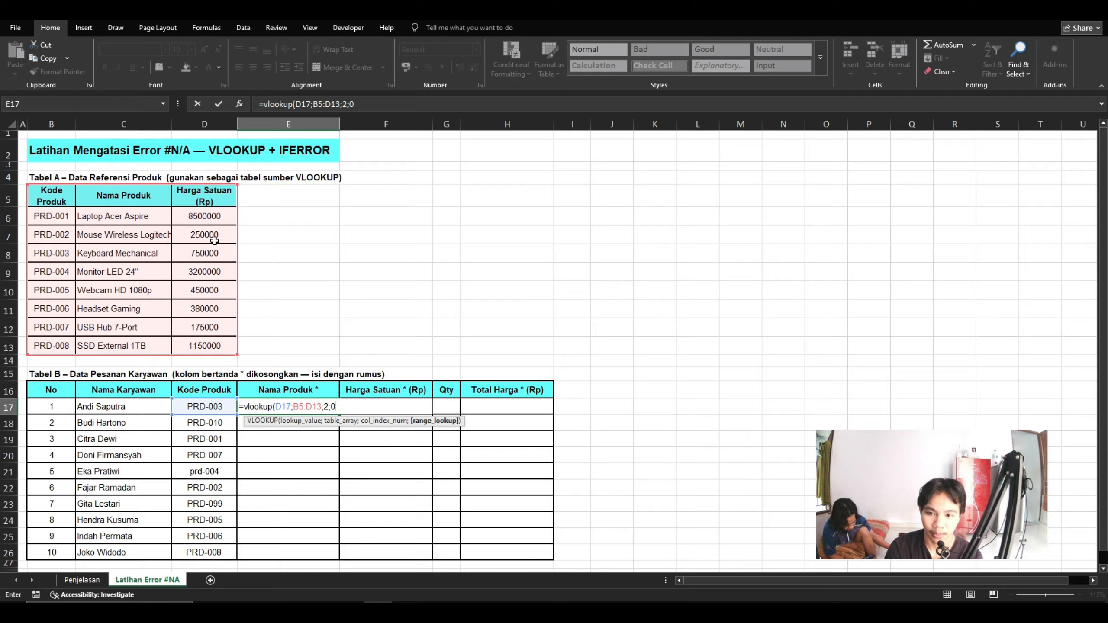
pyautogui.write(')')
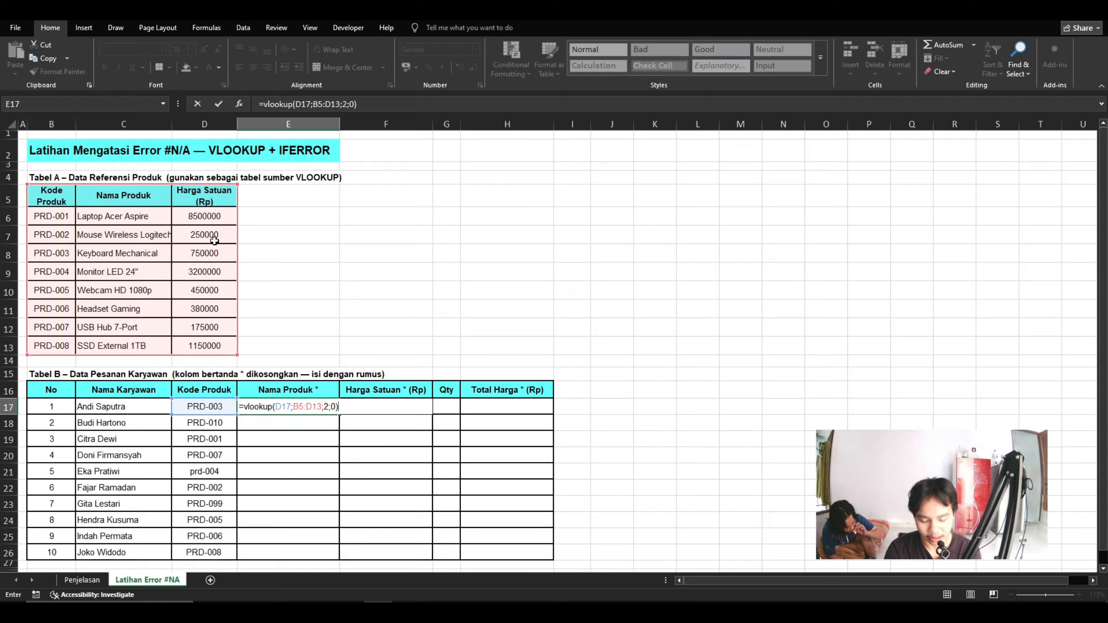
pyautogui.press('Return')
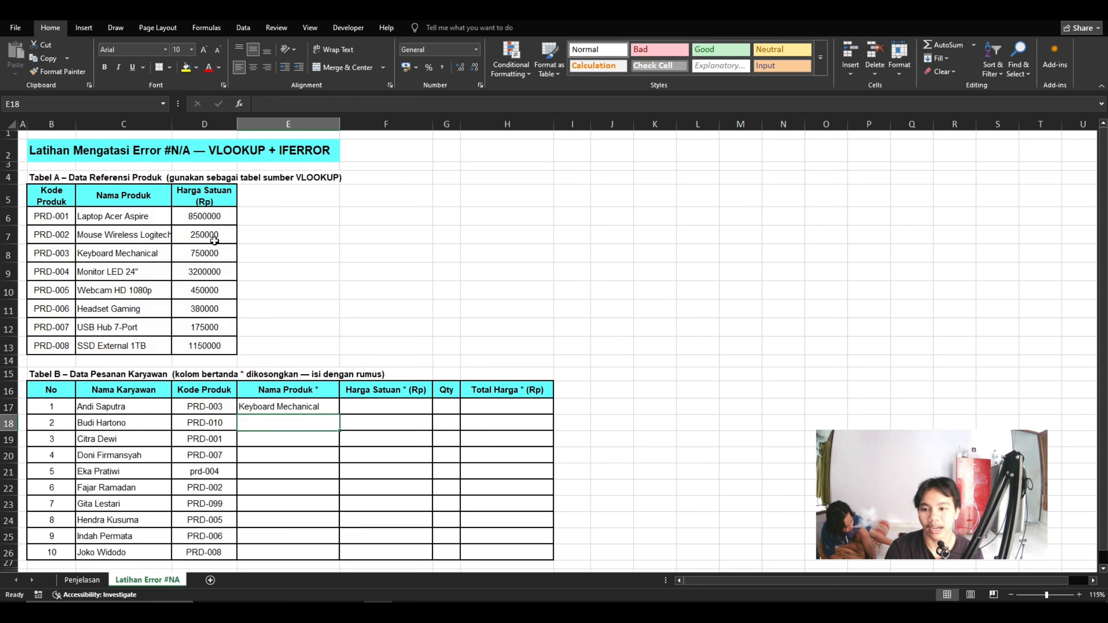
# - Check E17's product name against Tabel A and fill its VLOOKUP formula down the Nama Produk column through E26
pyautogui.click(213, 407)
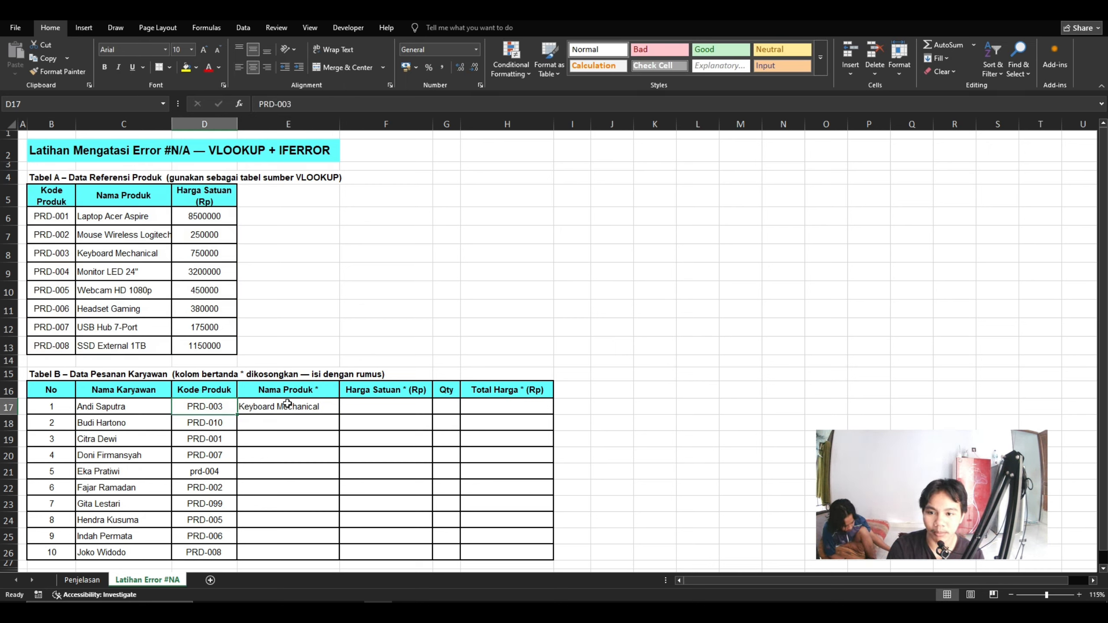
pyautogui.click(54, 260)
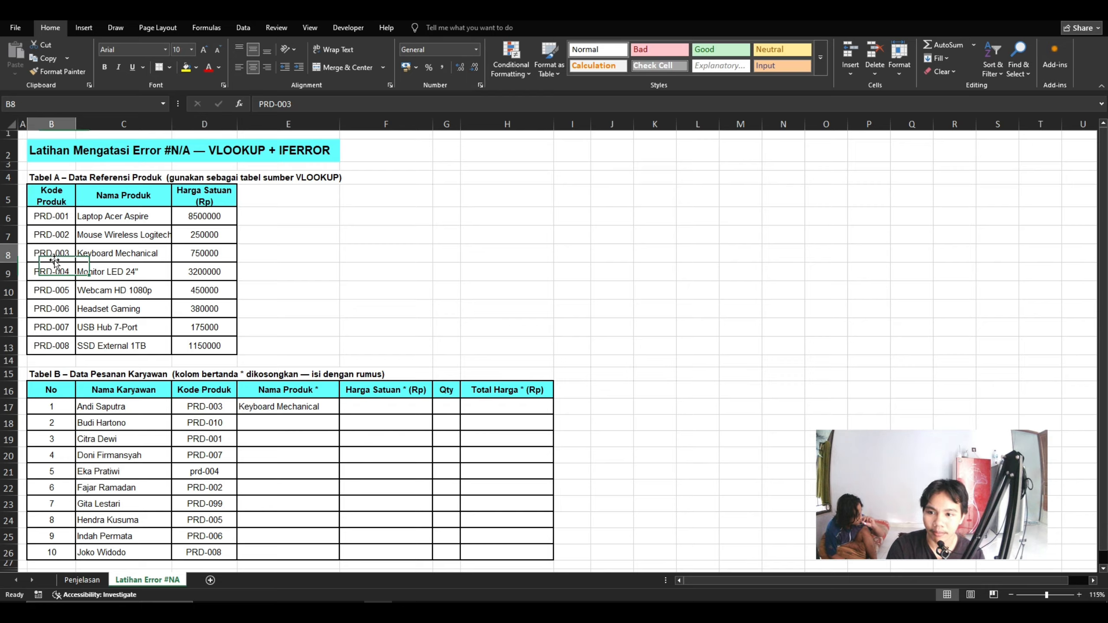
pyautogui.click(123, 257)
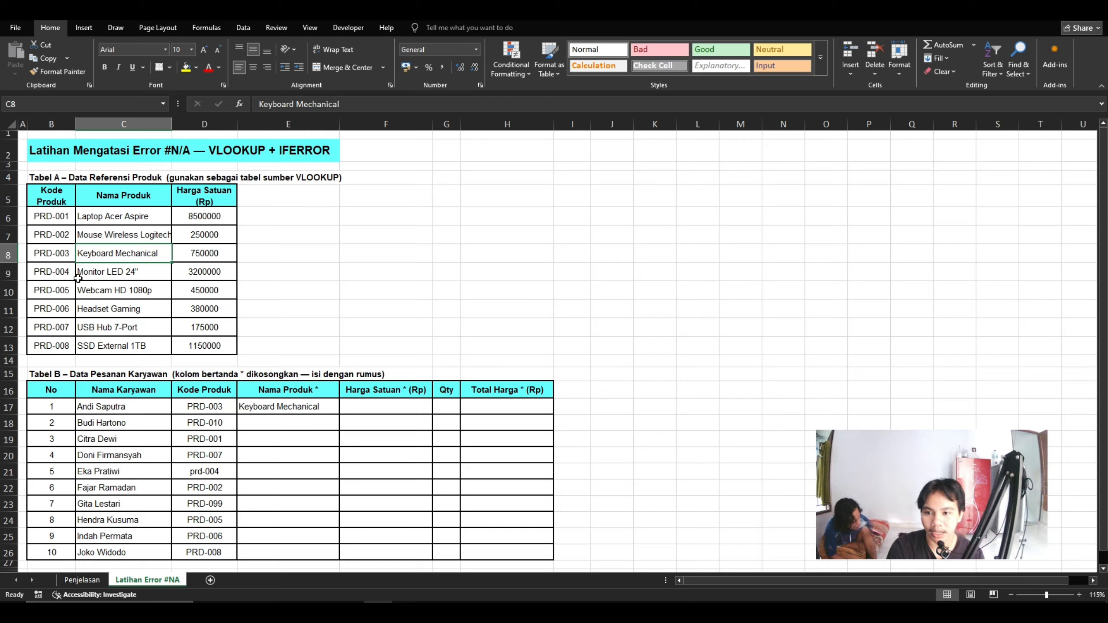
pyautogui.click(124, 288)
pyautogui.click(304, 407)
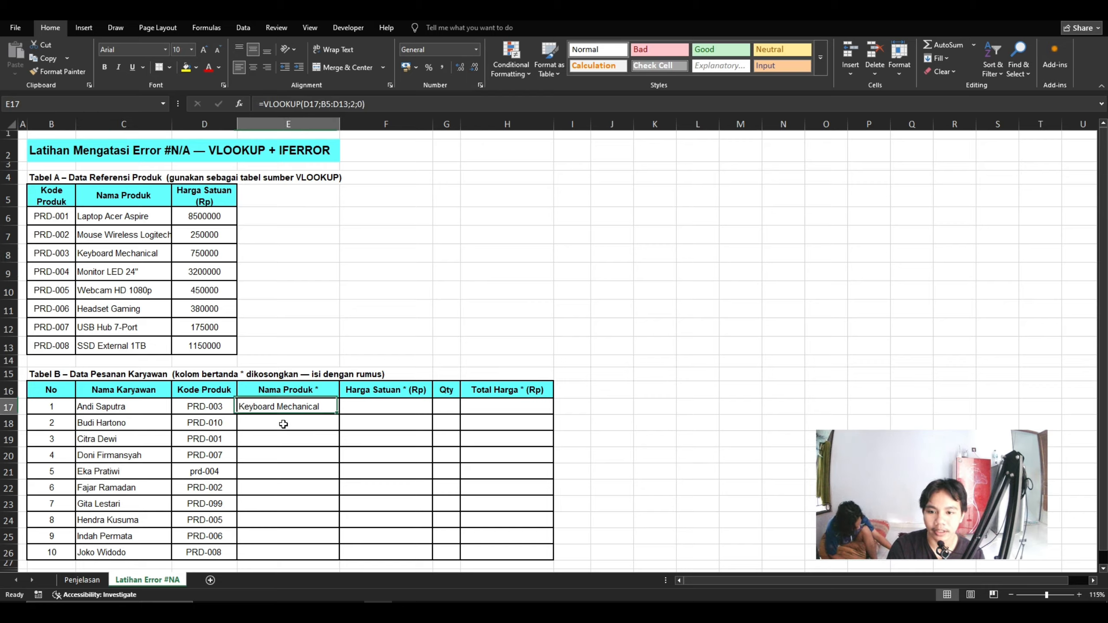
pyautogui.doubleClick(339, 415)
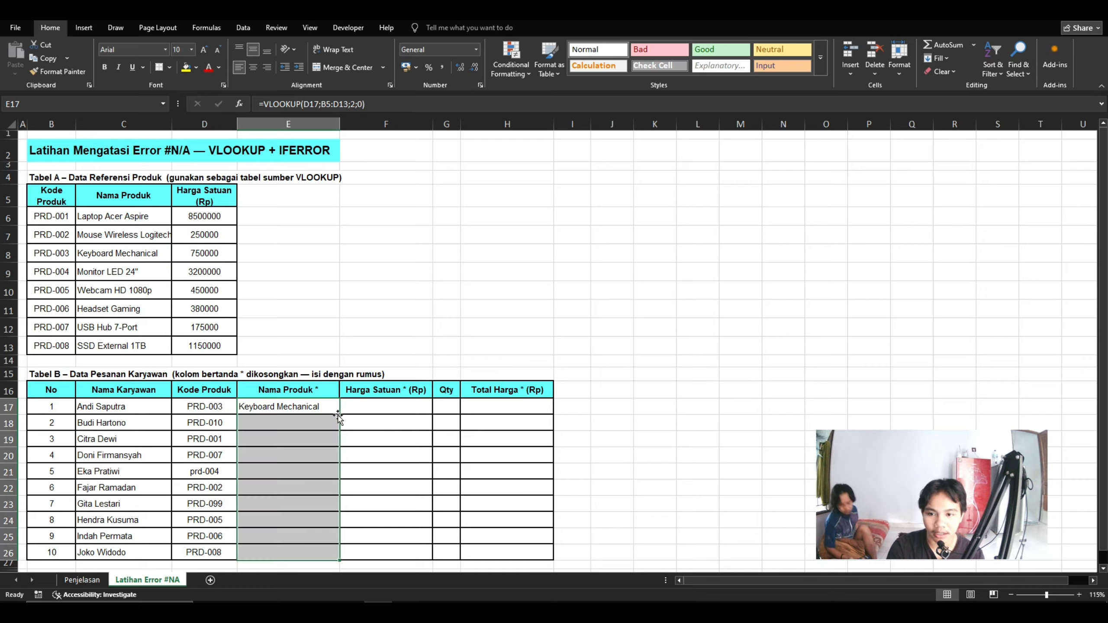
pyautogui.click(446, 455)
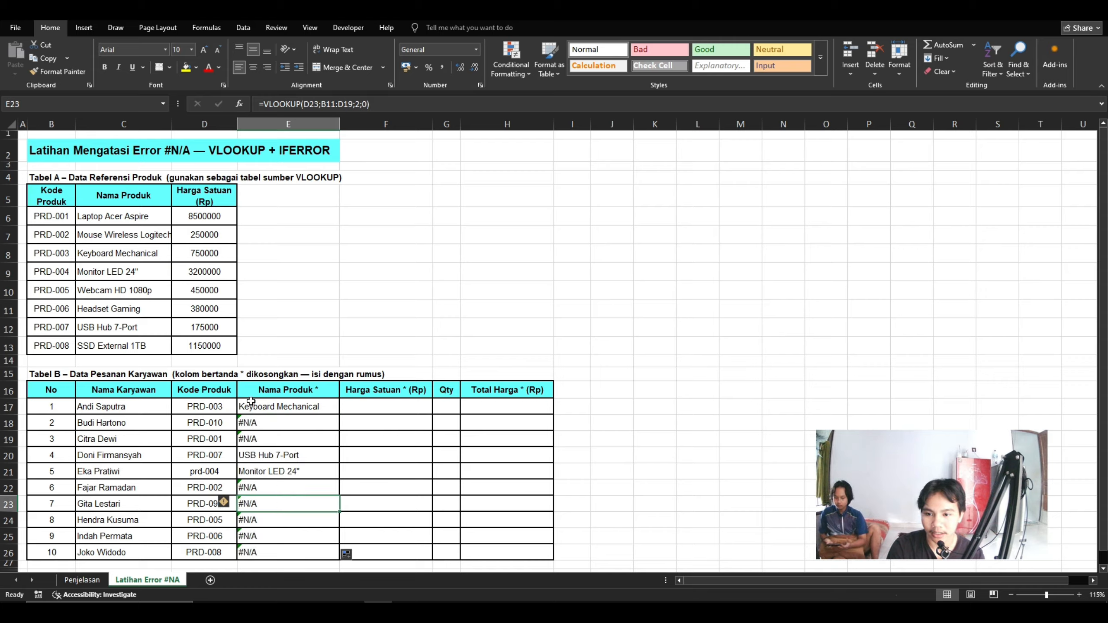
# - Examine the #N/A cells in the Nama Produk column and compare their formulas and product codes with Tabel A
pyautogui.moveTo(293, 425); pyautogui.dragTo(290, 439)
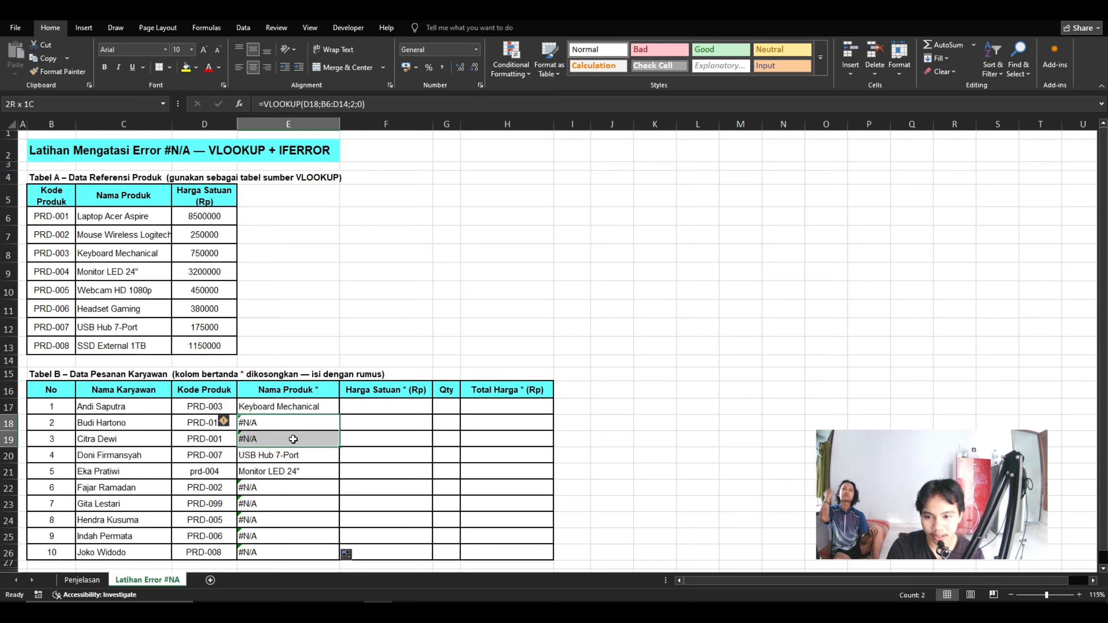
pyautogui.moveTo(265, 489); pyautogui.dragTo(268, 547)
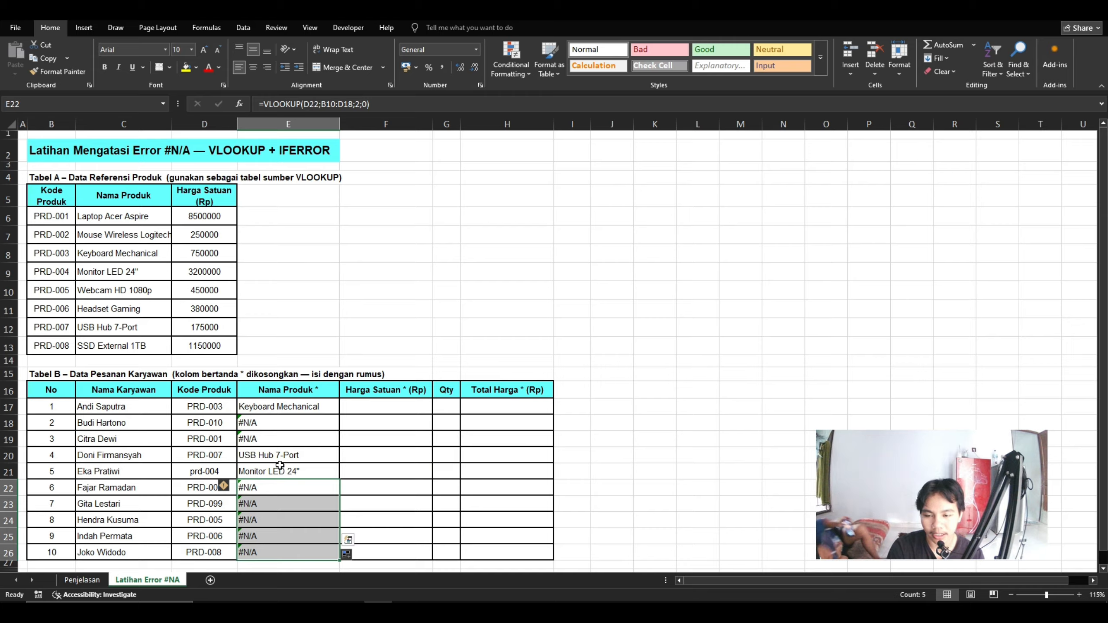
pyautogui.click(306, 457)
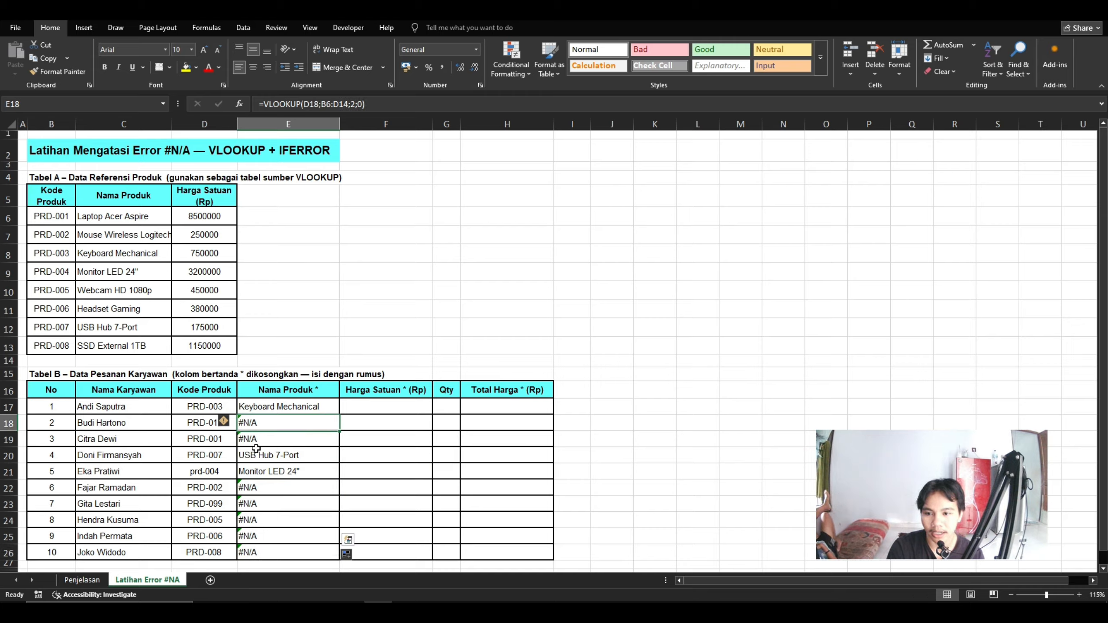
pyautogui.click(200, 427)
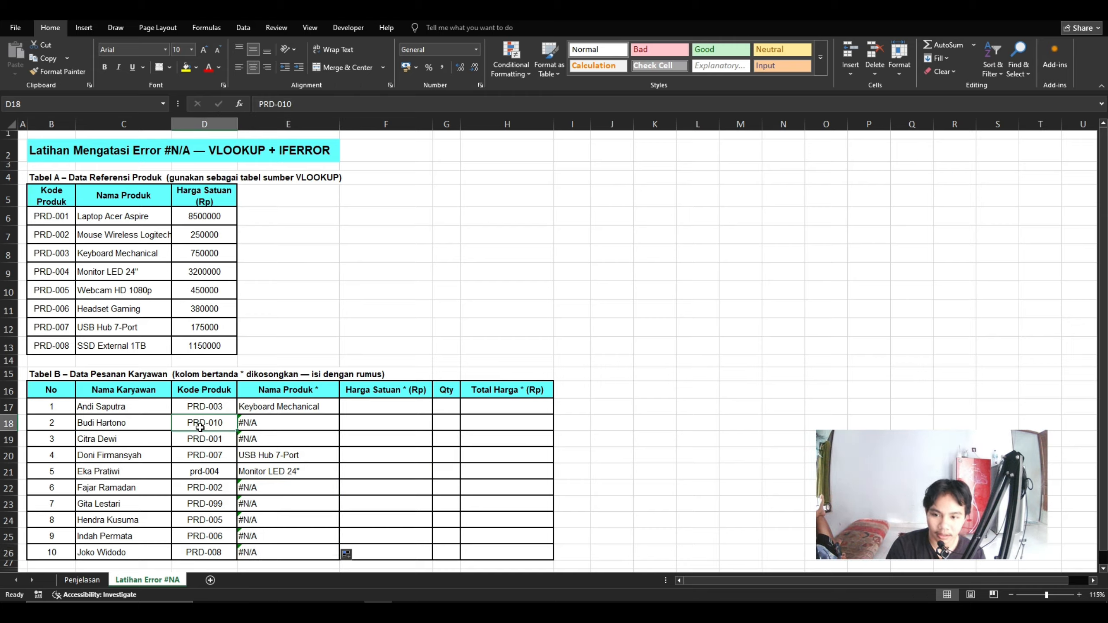
pyautogui.moveTo(59, 350); pyautogui.dragTo(159, 349)
pyautogui.click(315, 348)
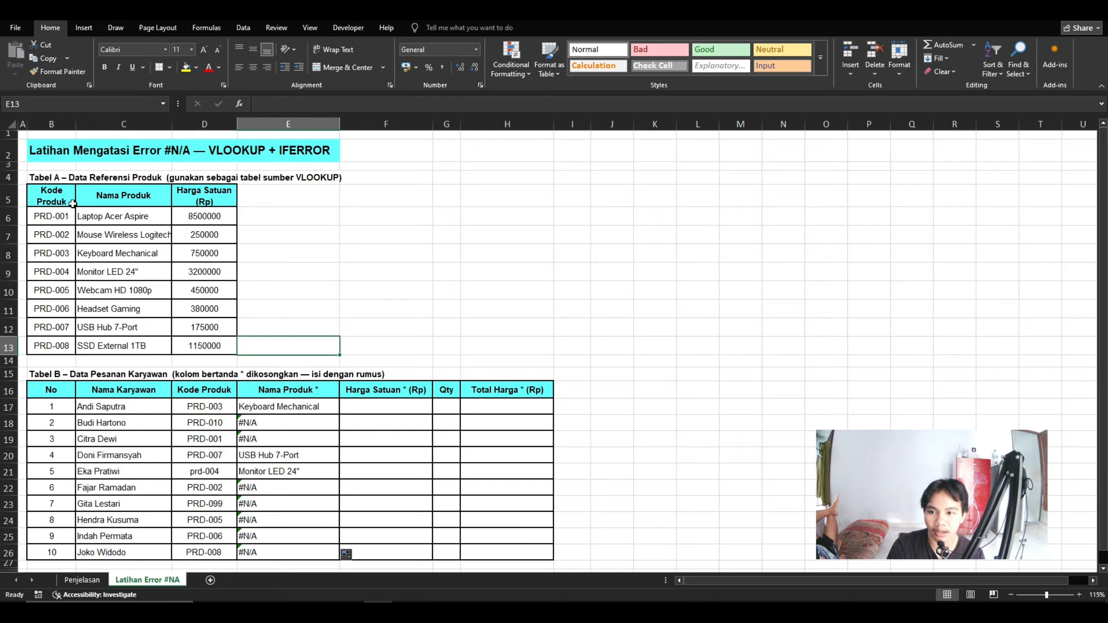
pyautogui.moveTo(59, 200); pyautogui.dragTo(197, 344)
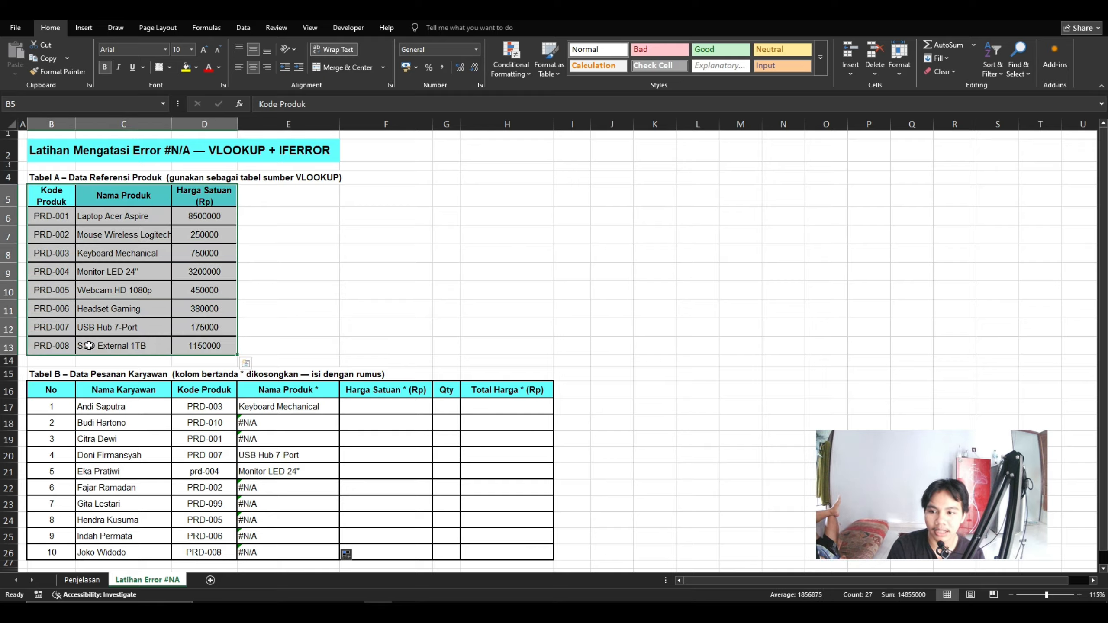
pyautogui.click(56, 343)
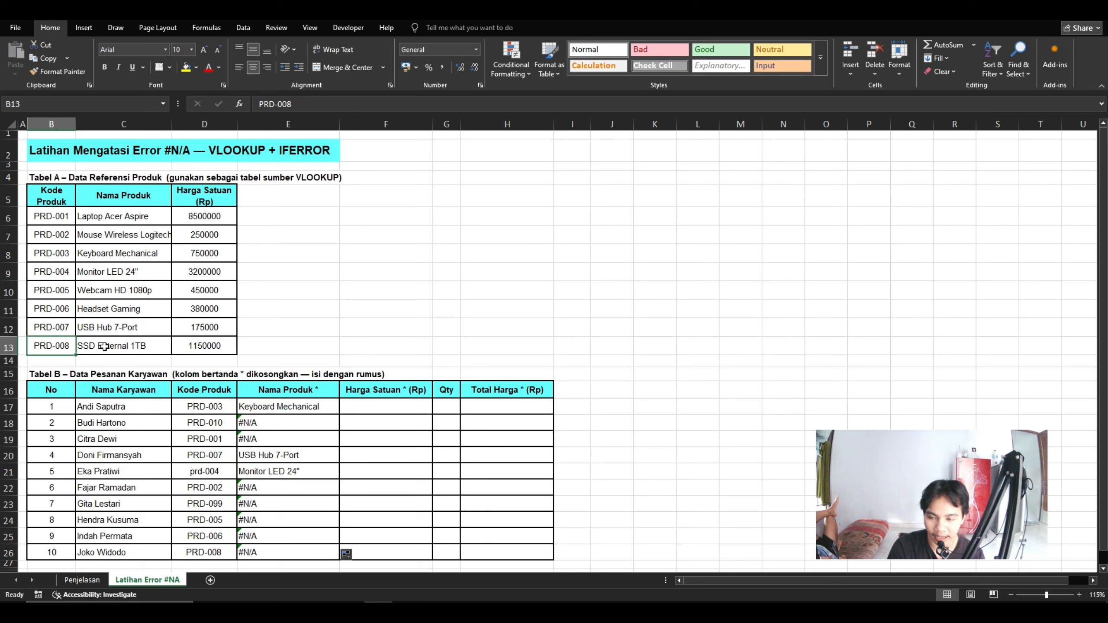
pyautogui.click(277, 485)
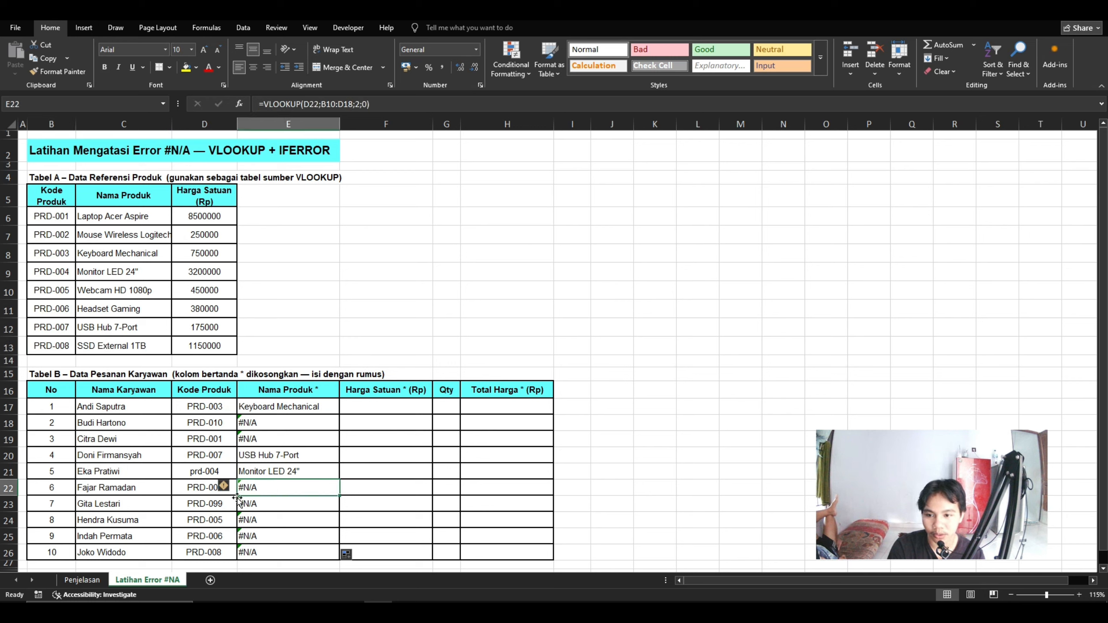
# - Compare product codes PRD-001 and PRD-007 in Tabel B with their entries in Tabel A and the returned product names
pyautogui.click(208, 439)
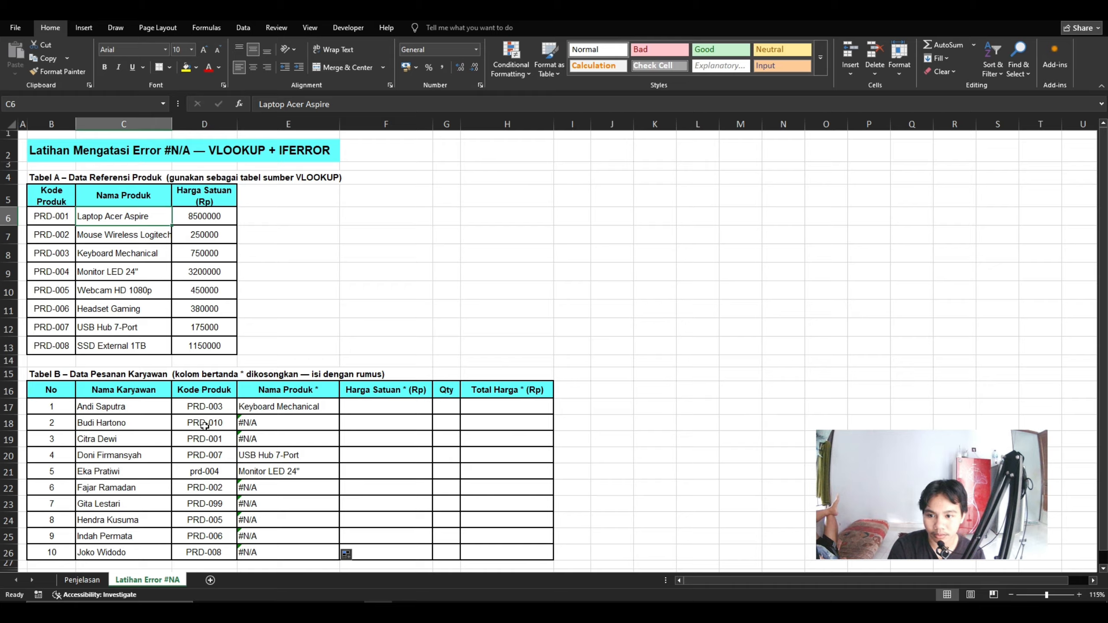
pyautogui.moveTo(212, 438); pyautogui.dragTo(279, 439)
pyautogui.click(212, 439)
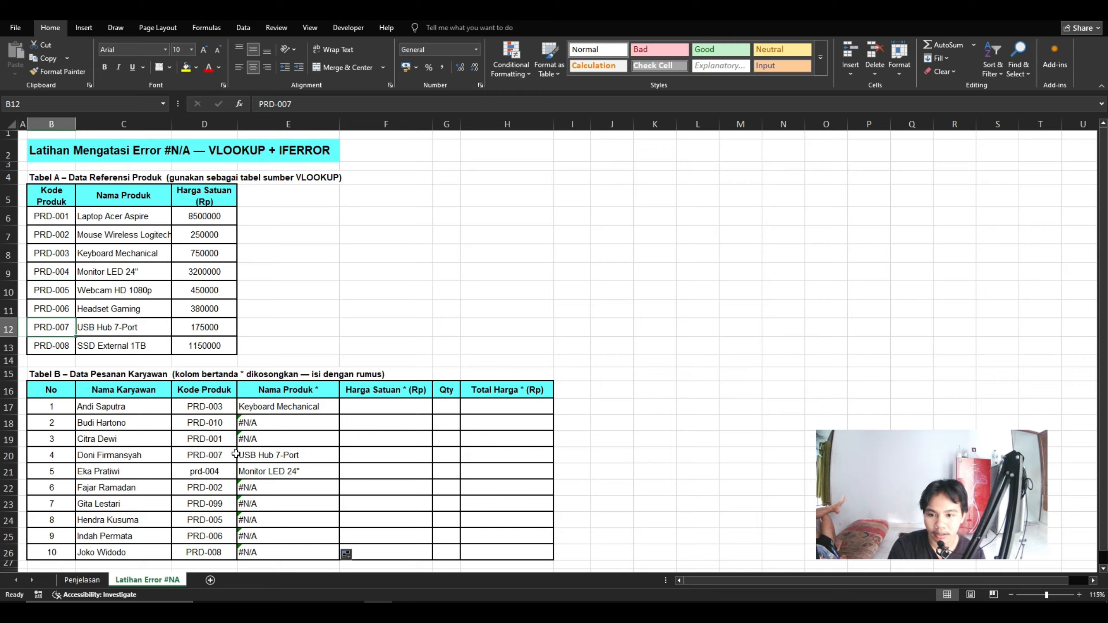
pyautogui.press('Right')
pyautogui.press('Down')
pyautogui.press('Down')
pyautogui.click(218, 454)
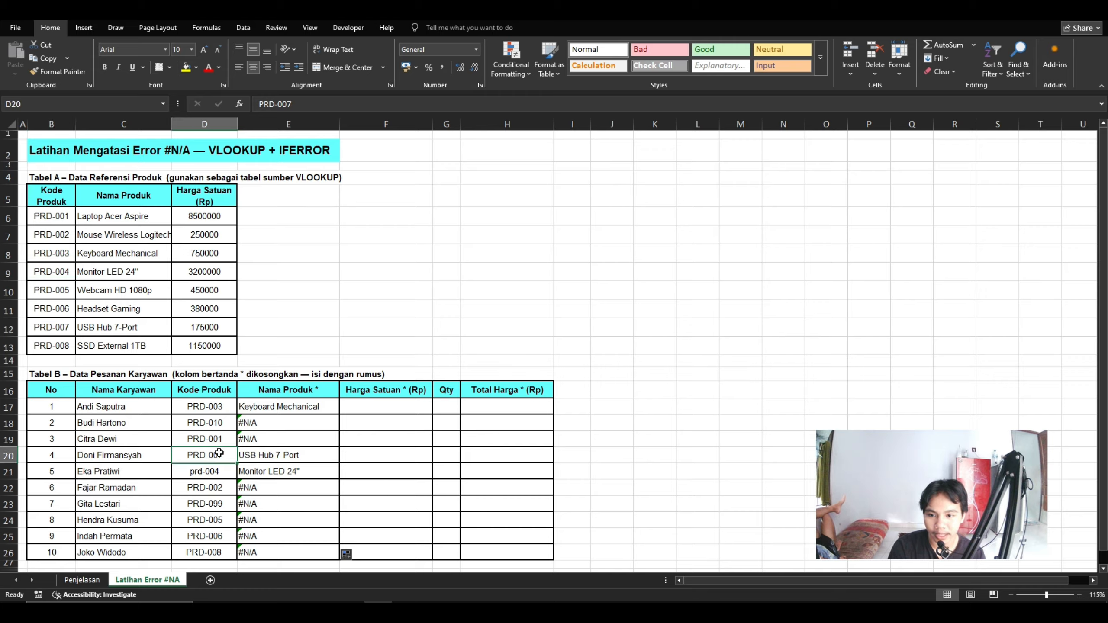
pyautogui.click(298, 490)
pyautogui.click(55, 215)
pyautogui.click(106, 216)
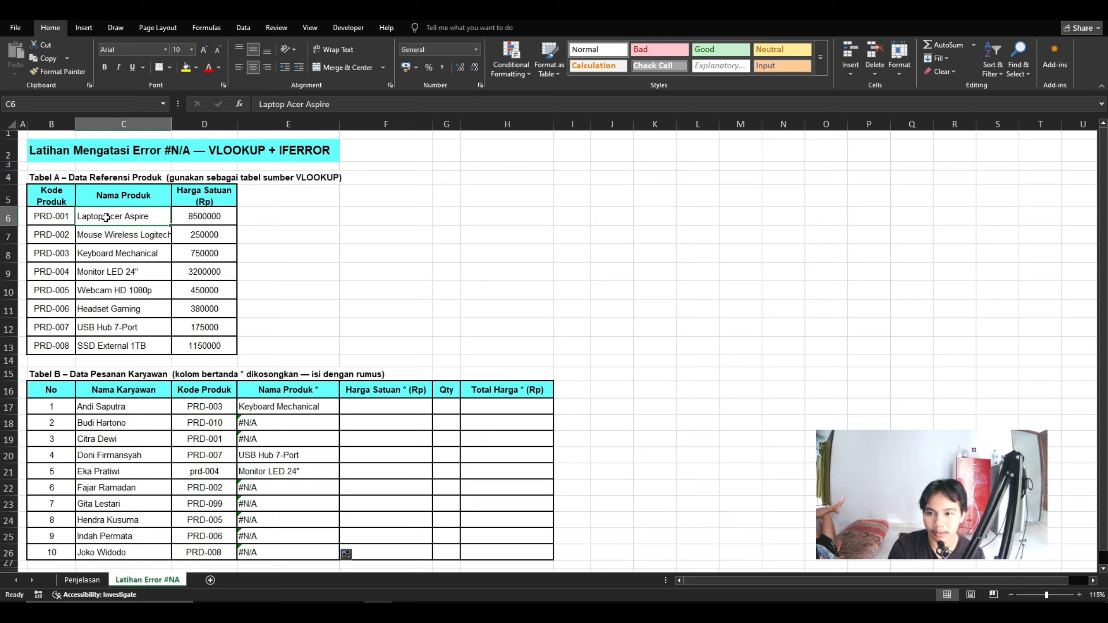
# - Make the lookup range in E17's formula absolute so it reads =VLOOKUP(D17;$B$5:$D$13;2;0)
pyautogui.click(278, 409)
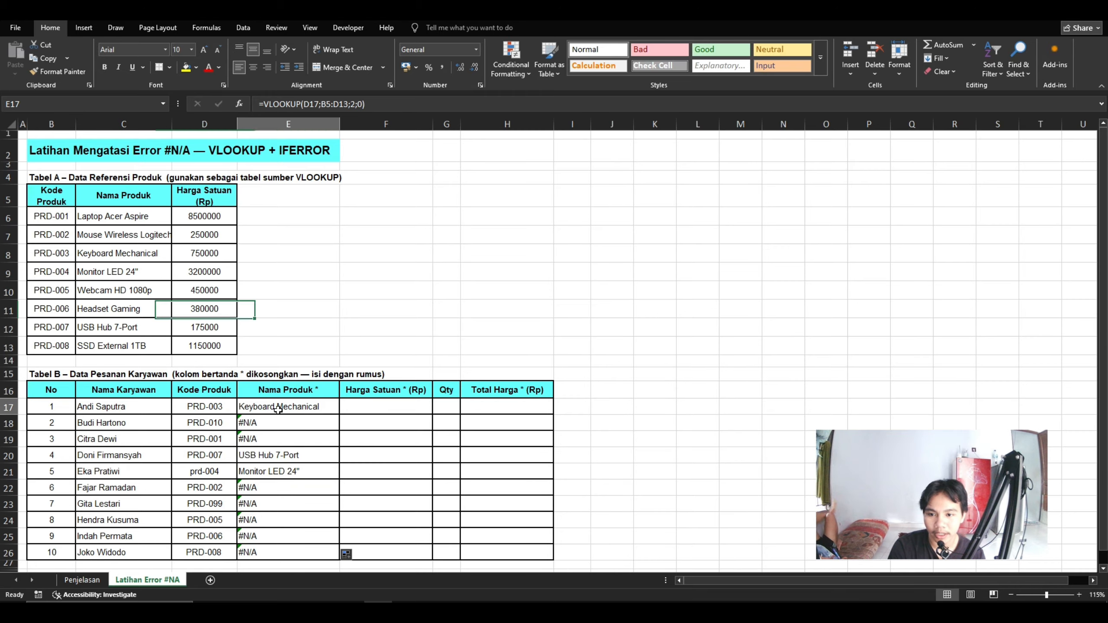
pyautogui.click(331, 104)
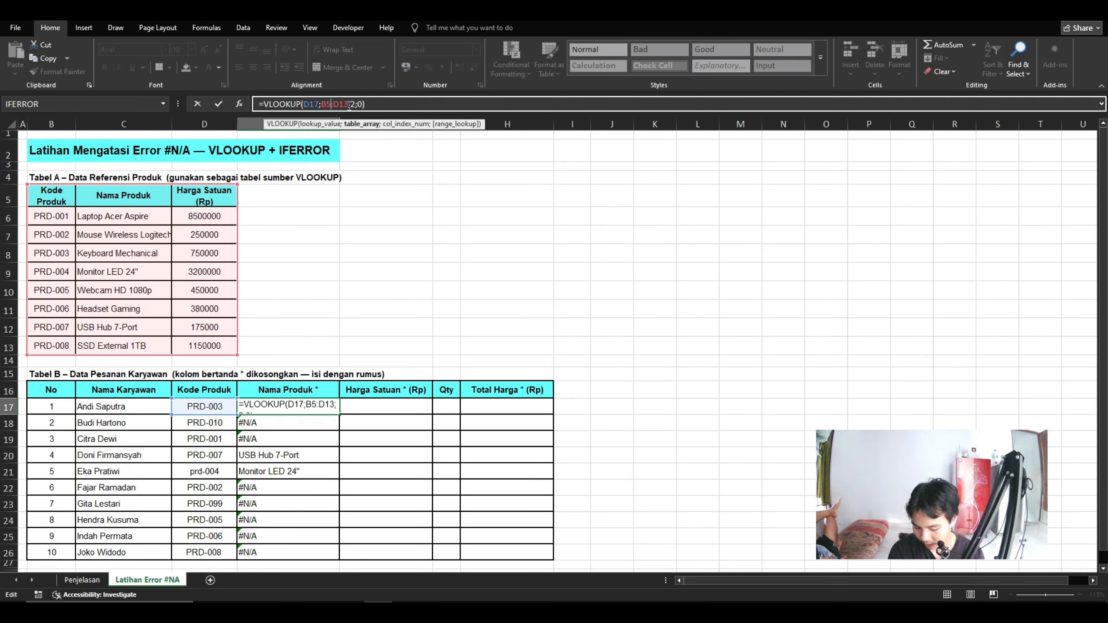
pyautogui.press('F4')
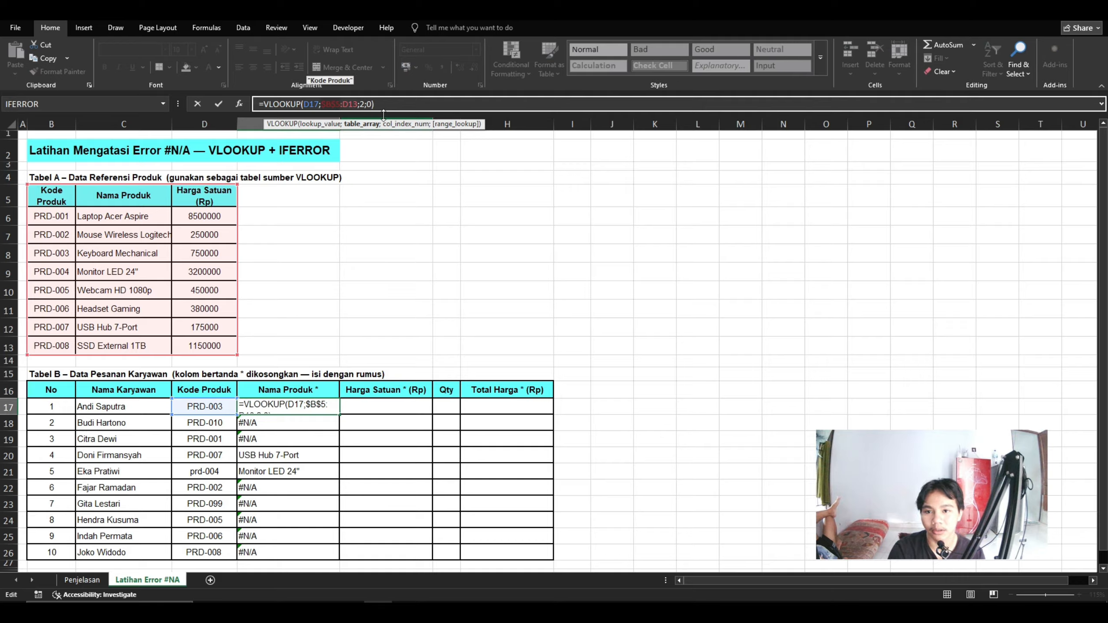
pyautogui.click(349, 104)
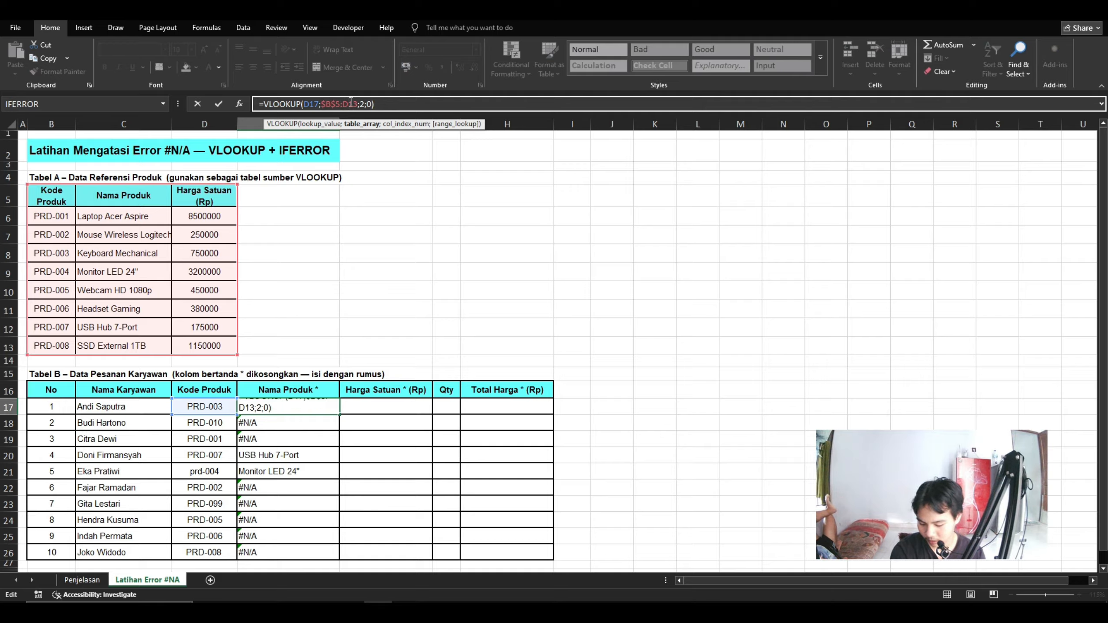
pyautogui.press('F4')
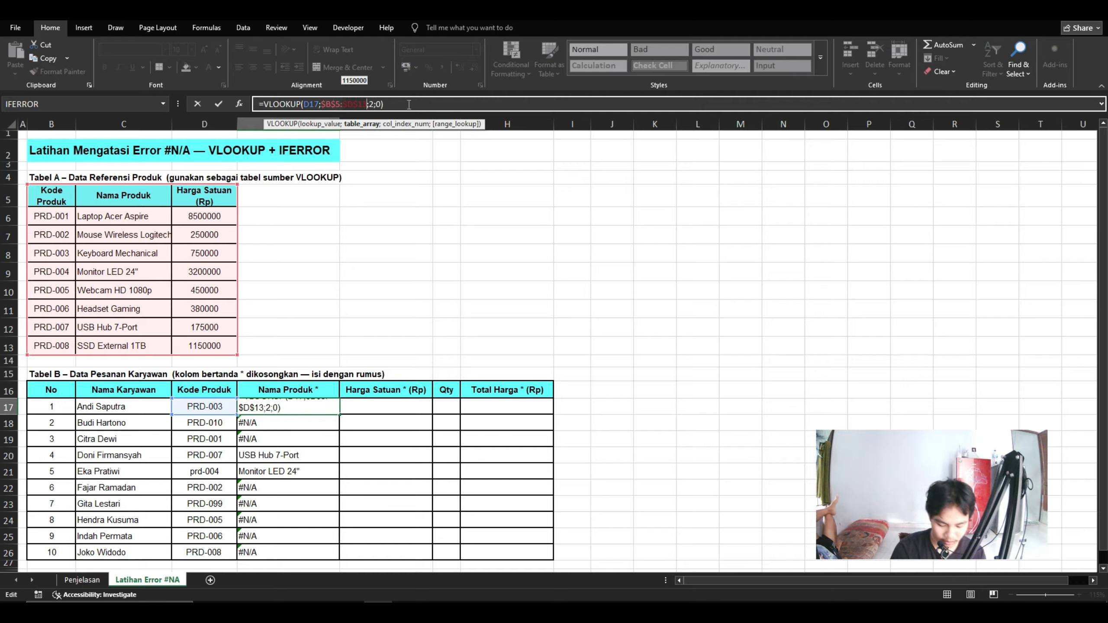
pyautogui.press('Return')
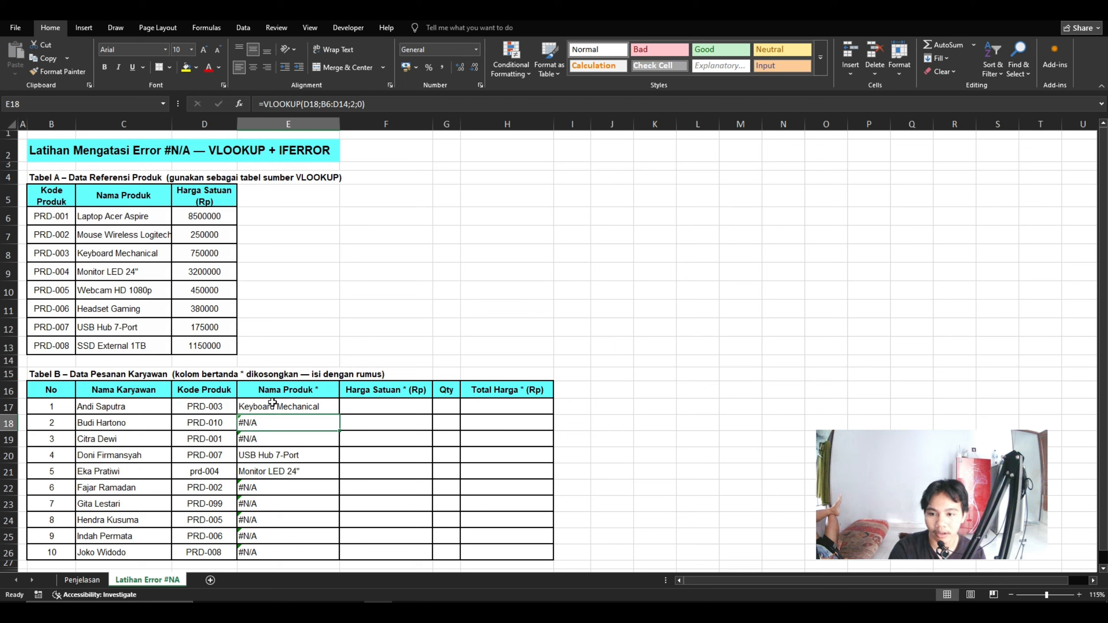
# - Fill E17's VLOOKUP formula with the absolute range down the Nama Produk column through E26
pyautogui.click(272, 403)
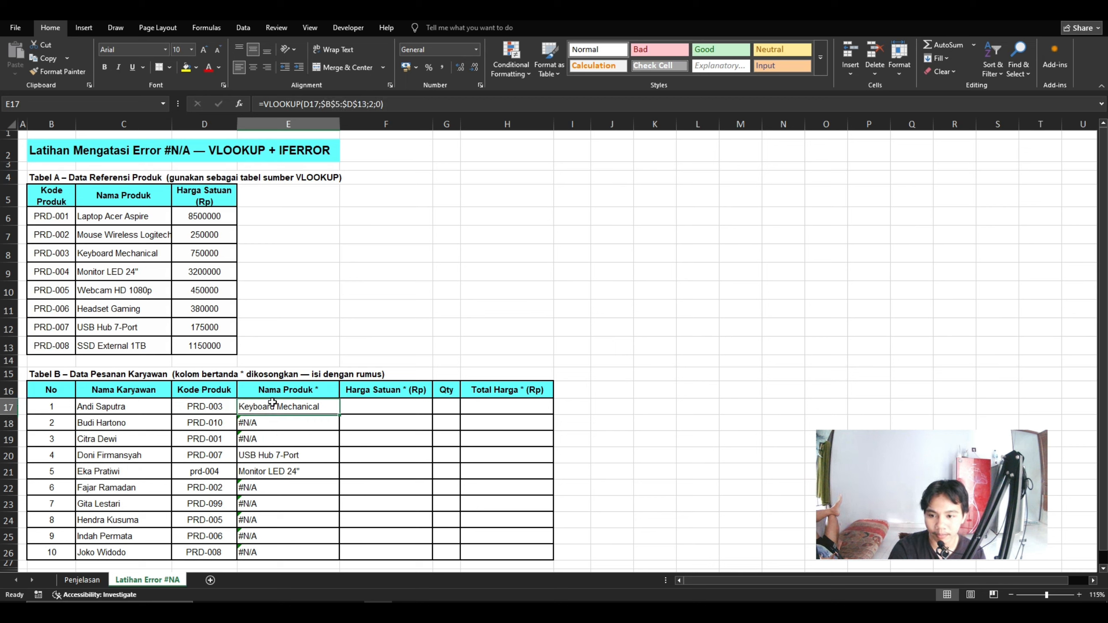
pyautogui.doubleClick(335, 416)
pyautogui.click(463, 424)
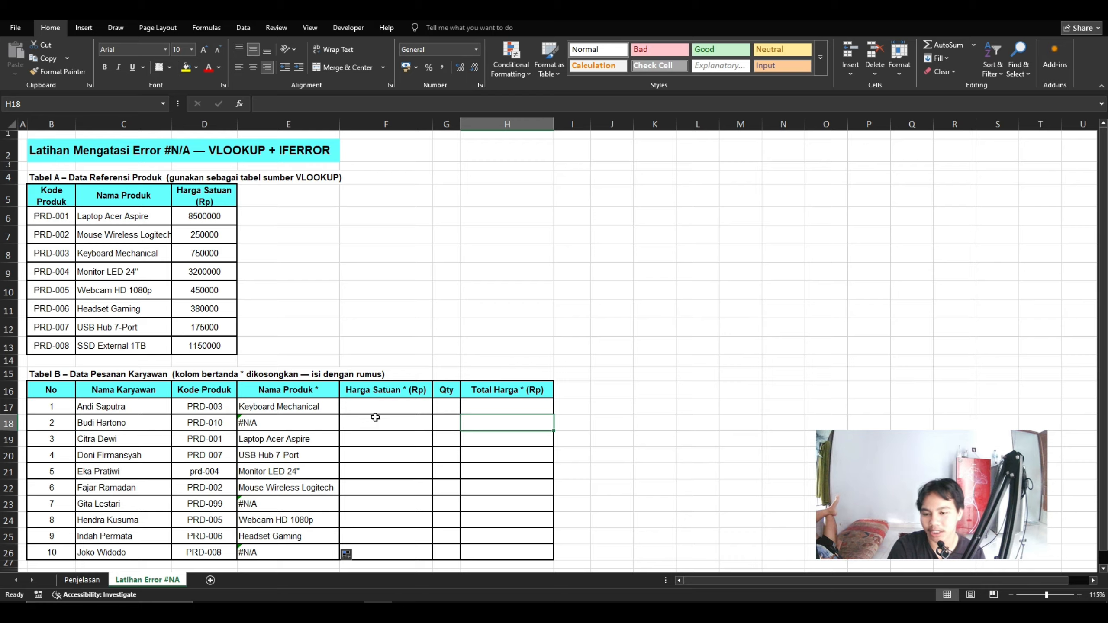
# - Check the refilled Nama Produk results row by row against their product codes, including the #N/A rows 23 and 26
pyautogui.click(278, 436)
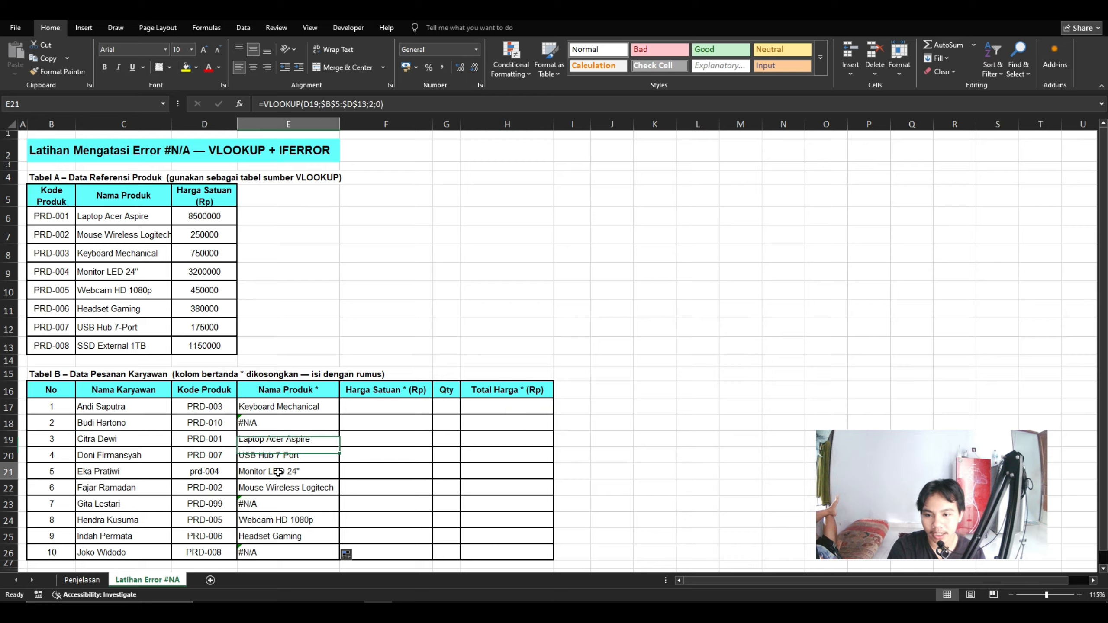
pyautogui.click(219, 443)
pyautogui.click(278, 441)
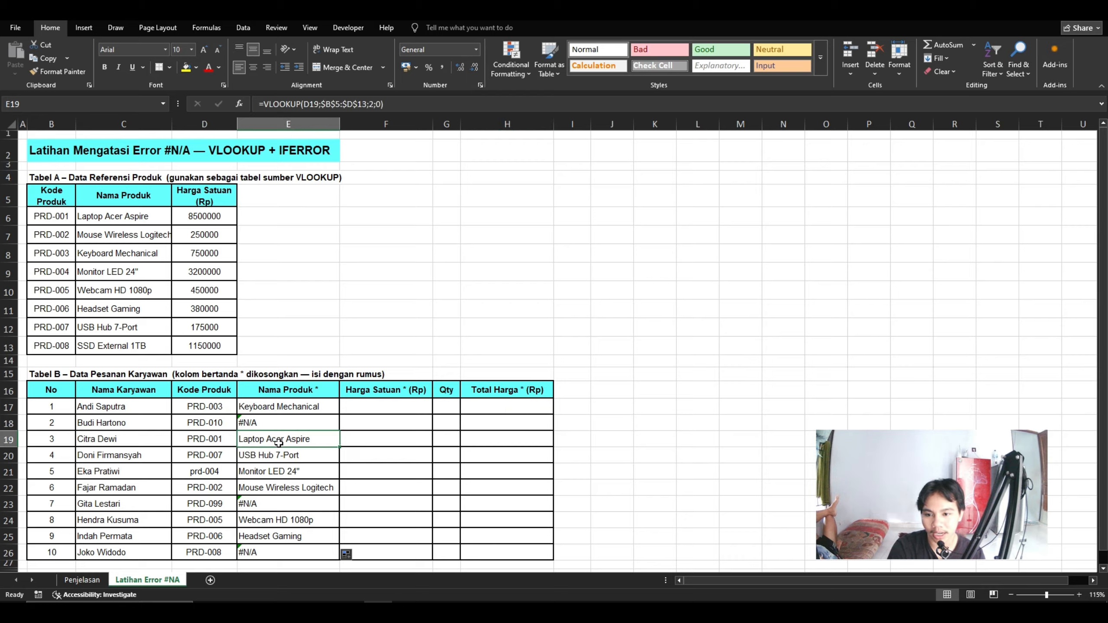
pyautogui.click(209, 460)
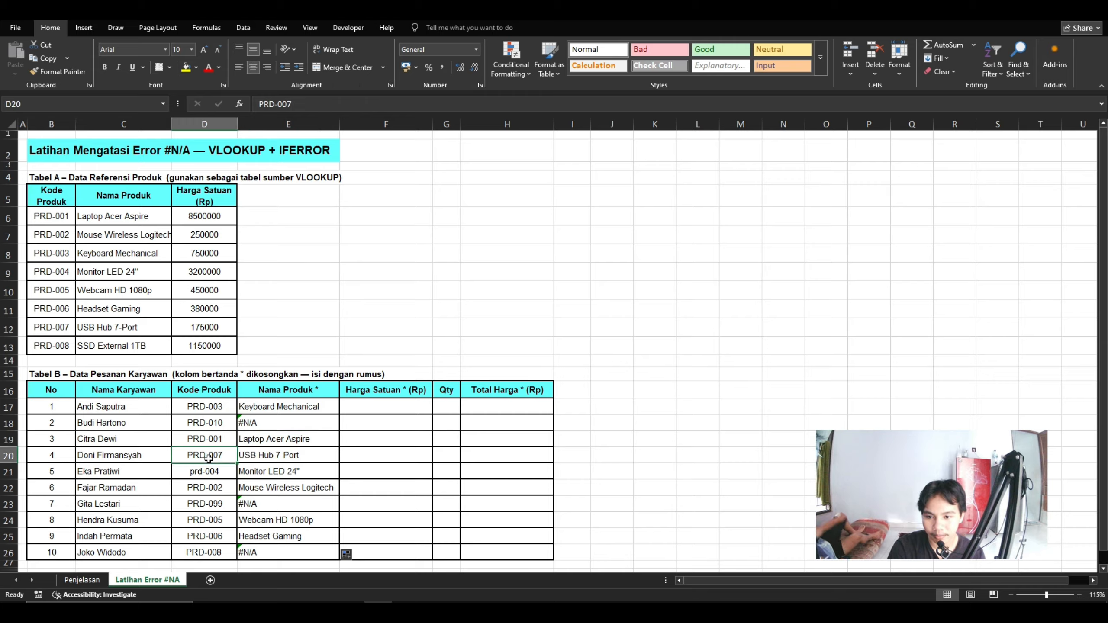
pyautogui.click(207, 492)
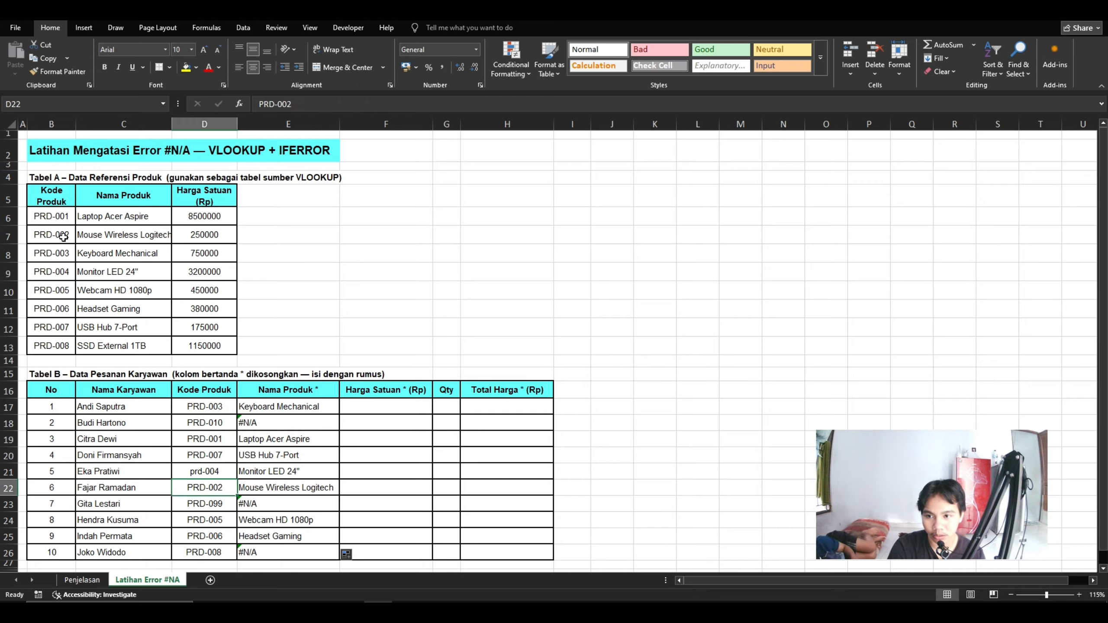
pyautogui.click(206, 503)
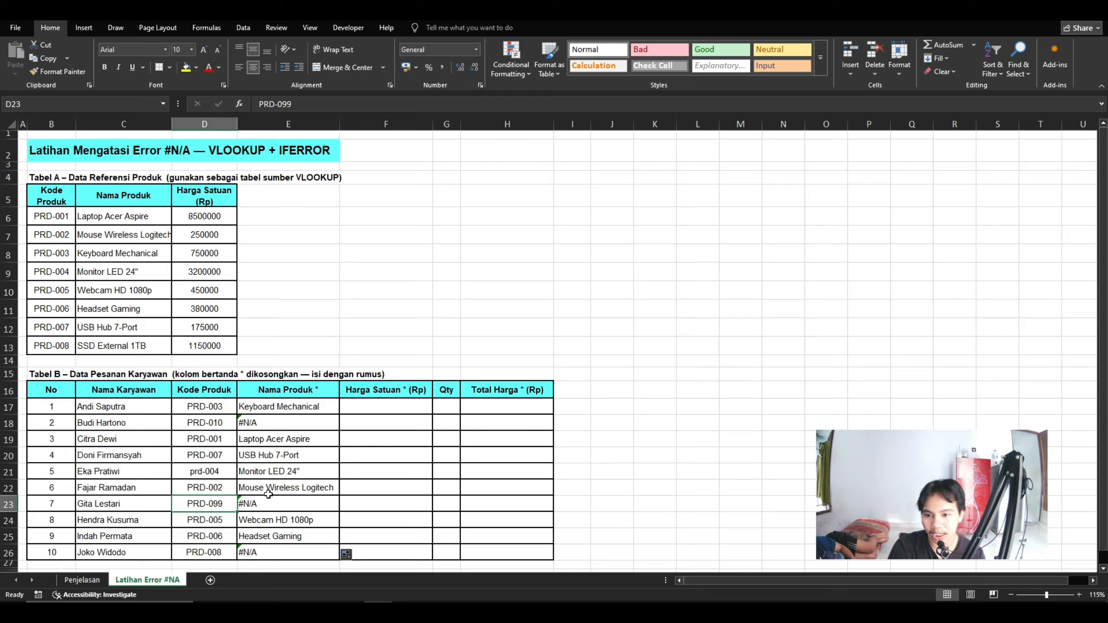
pyautogui.click(215, 554)
pyautogui.click(283, 553)
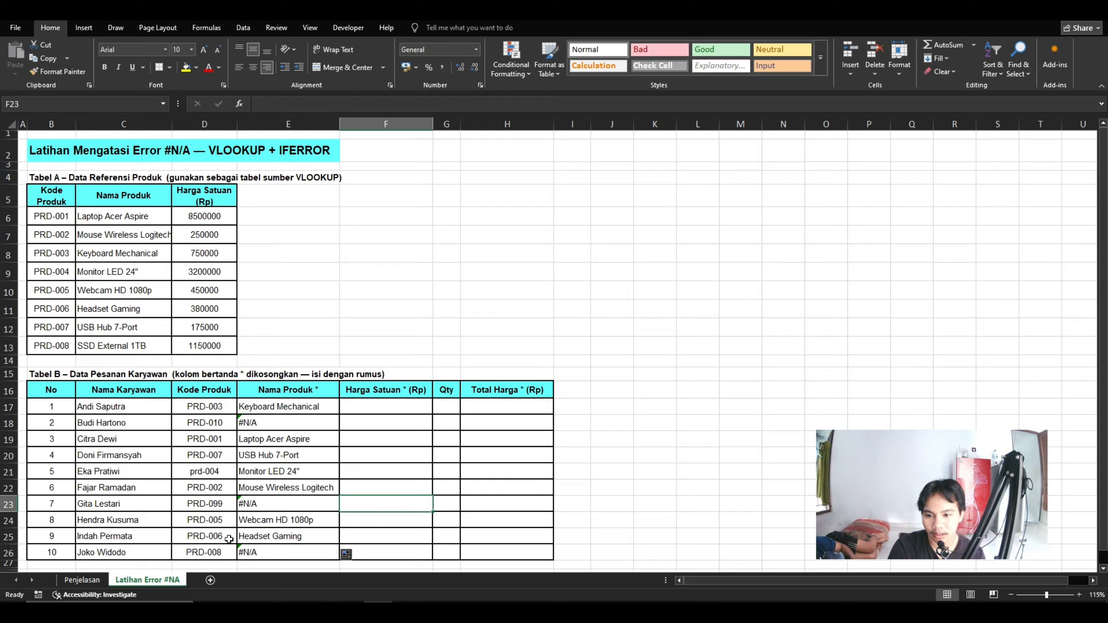
pyautogui.click(204, 556)
pyautogui.click(250, 552)
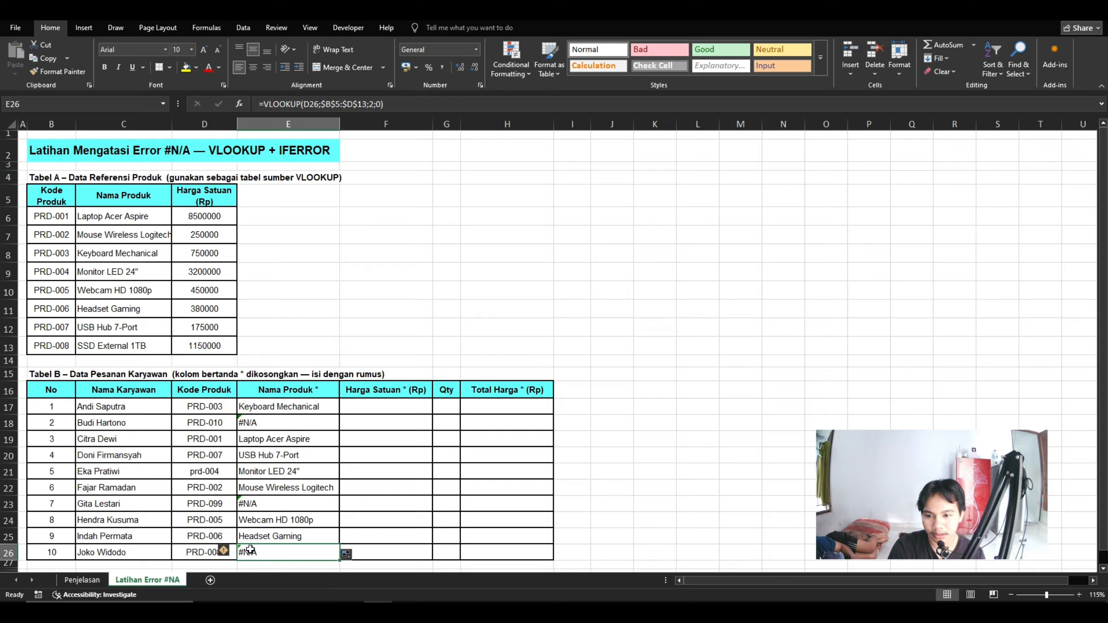
pyautogui.click(244, 473)
# - Fill the formula in E17 down to E26 once more
pyautogui.click(295, 407)
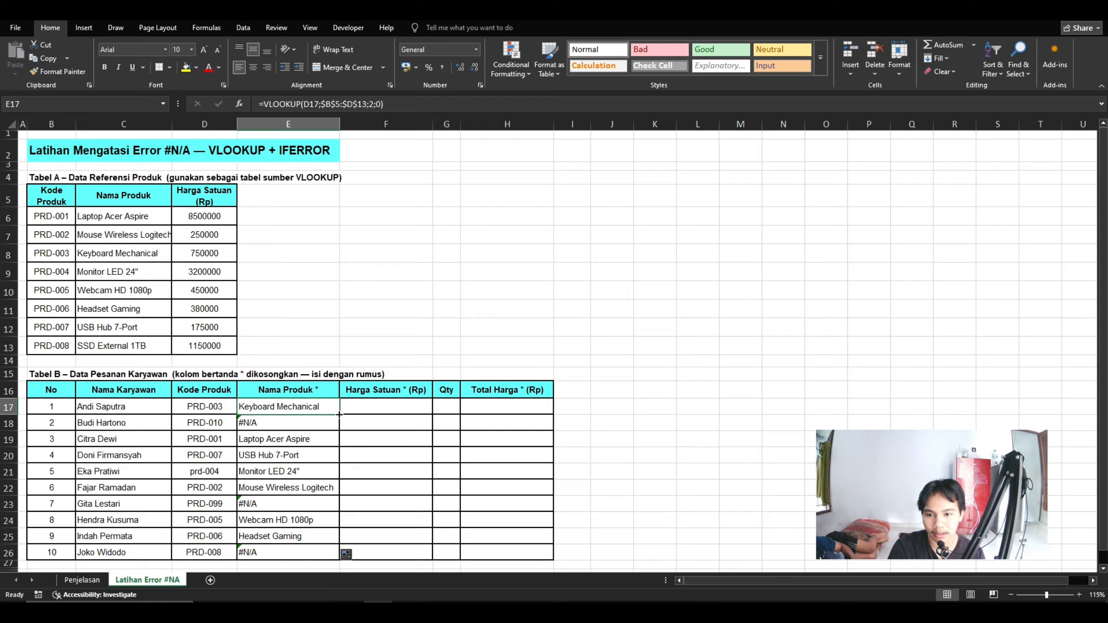
pyautogui.moveTo(339, 415); pyautogui.dragTo(335, 552)
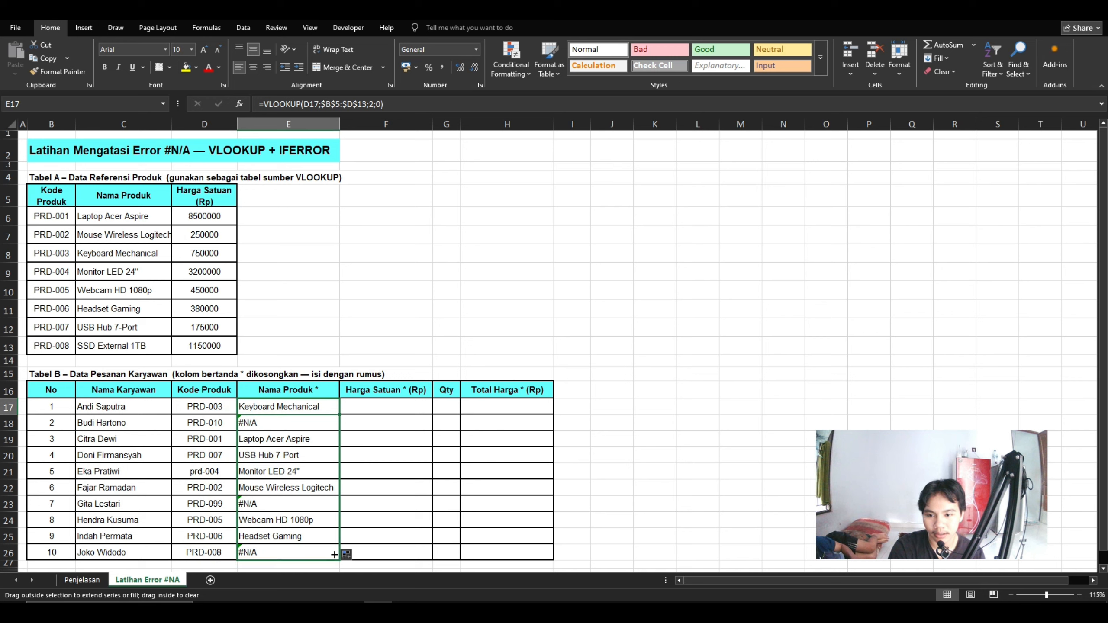
pyautogui.click(395, 503)
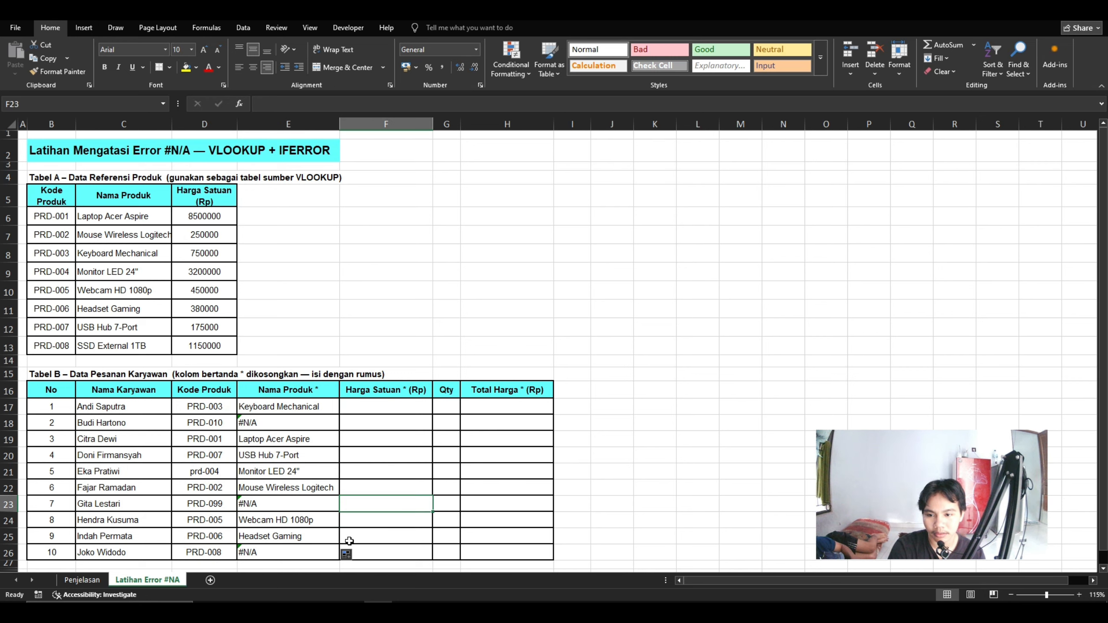
# - Examine the remaining #N/A cells E18, E23 and E26, comparing their product codes with Tabel A's Kode Produk column and the matched rows
pyautogui.click(308, 551)
pyautogui.click(352, 427)
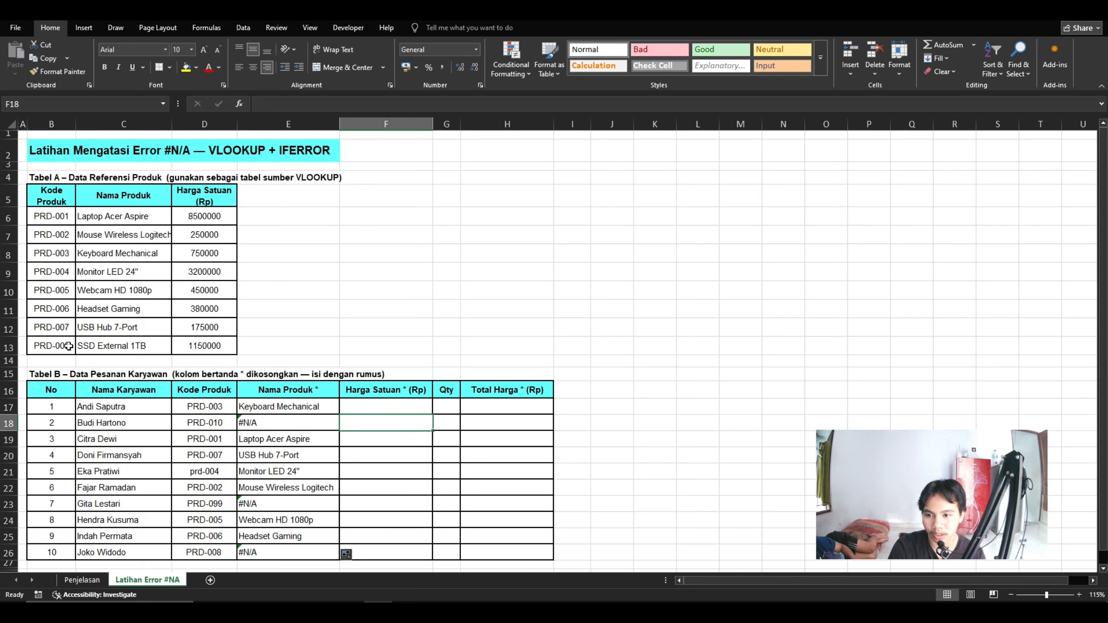
pyautogui.click(307, 537)
pyautogui.click(283, 403)
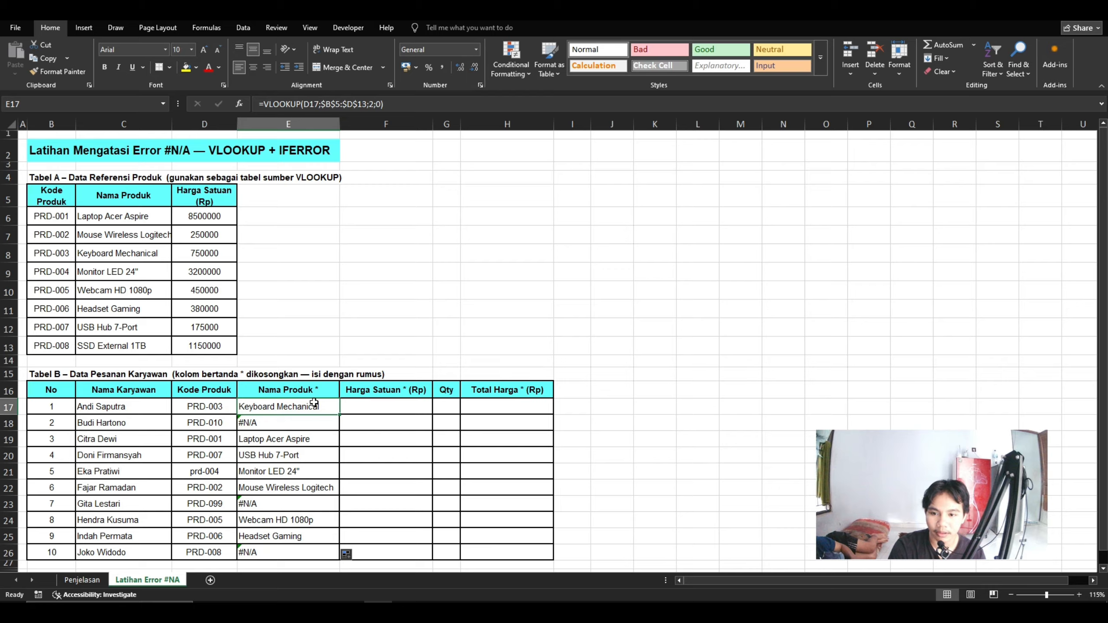
pyautogui.click(412, 441)
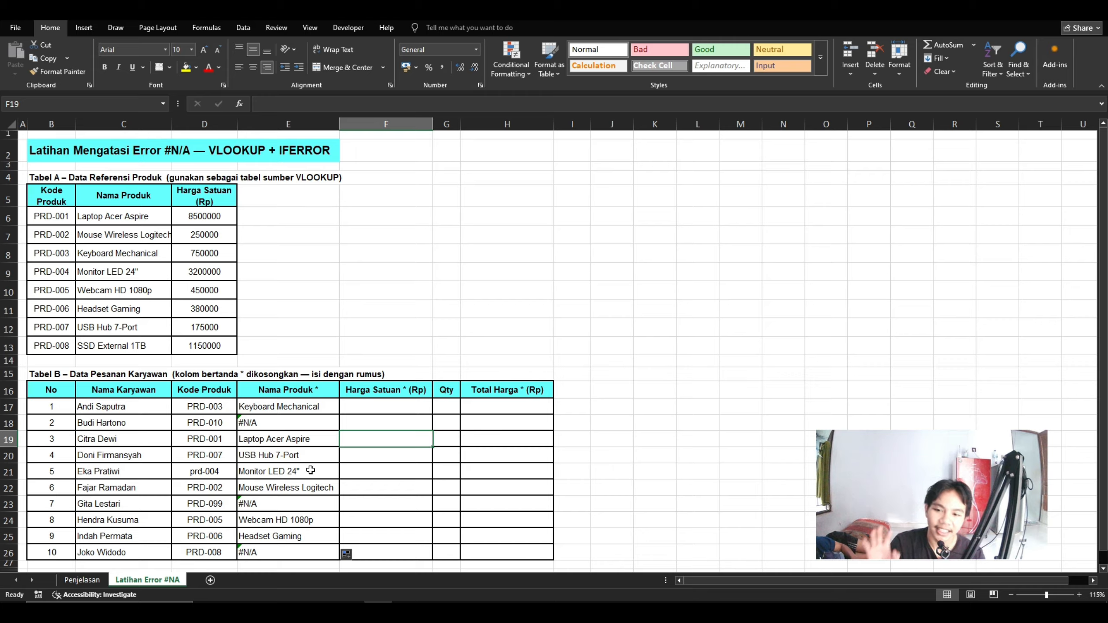
pyautogui.click(262, 423)
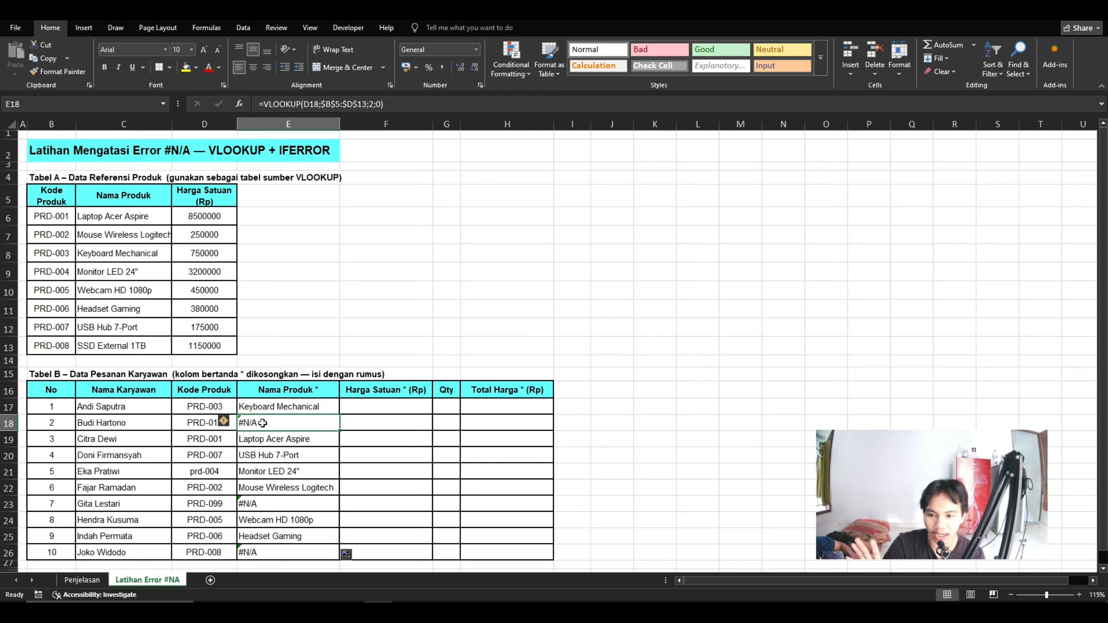
pyautogui.click(270, 488)
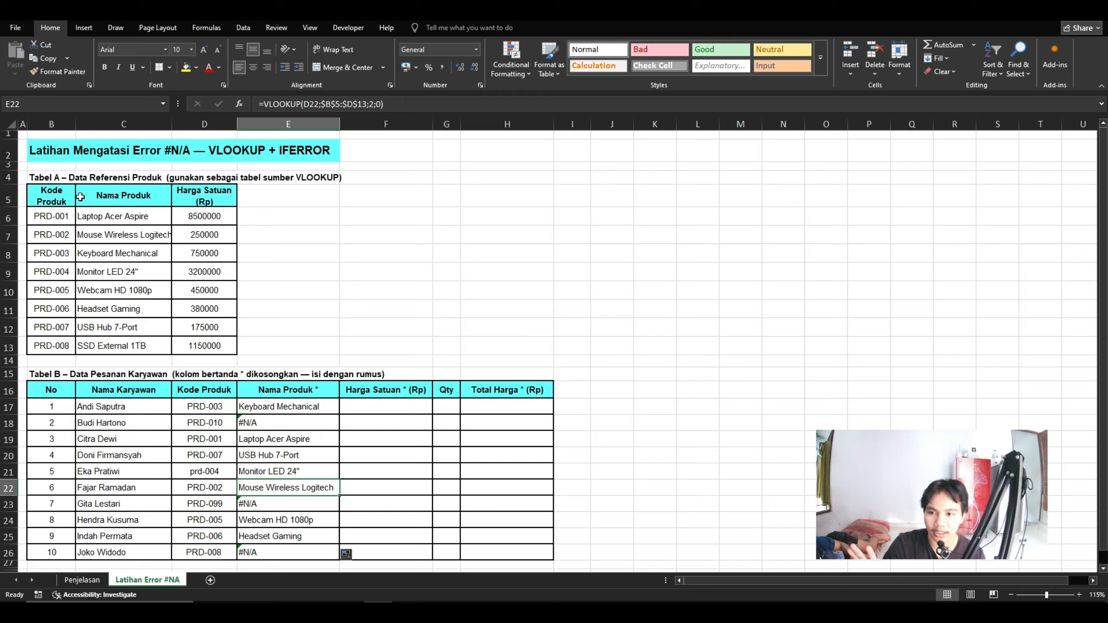
pyautogui.moveTo(44, 216); pyautogui.dragTo(102, 353)
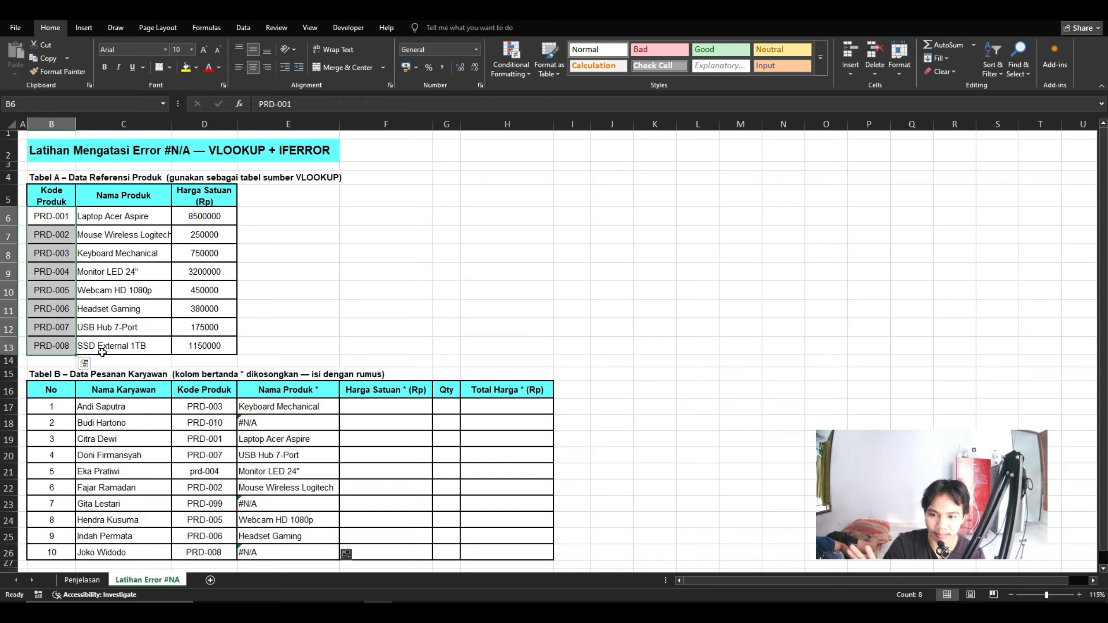
pyautogui.click(199, 505)
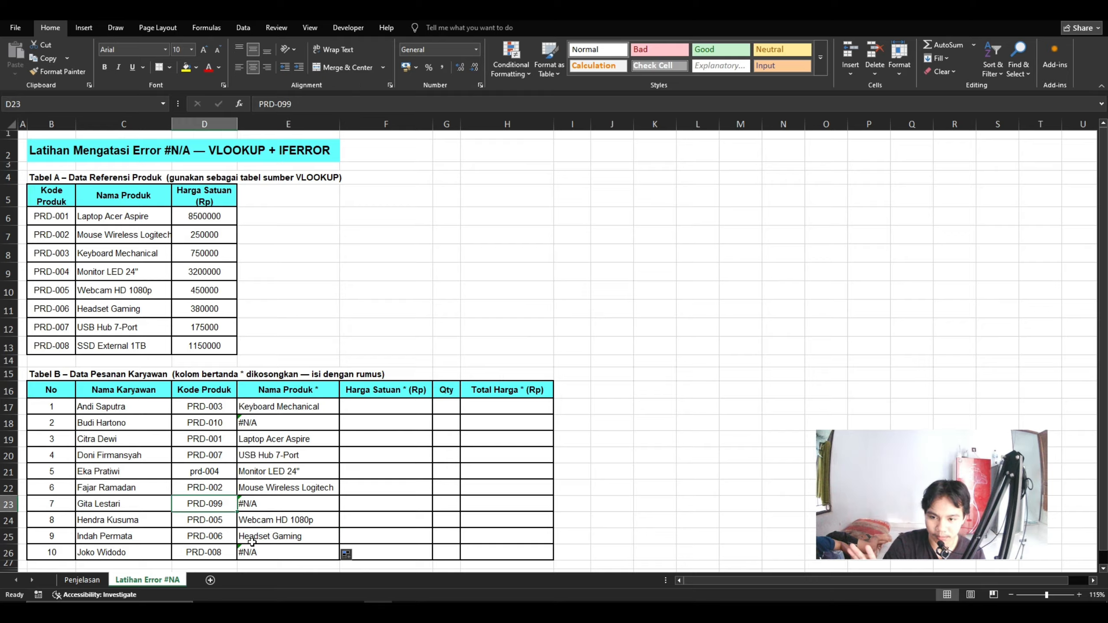
pyautogui.click(256, 559)
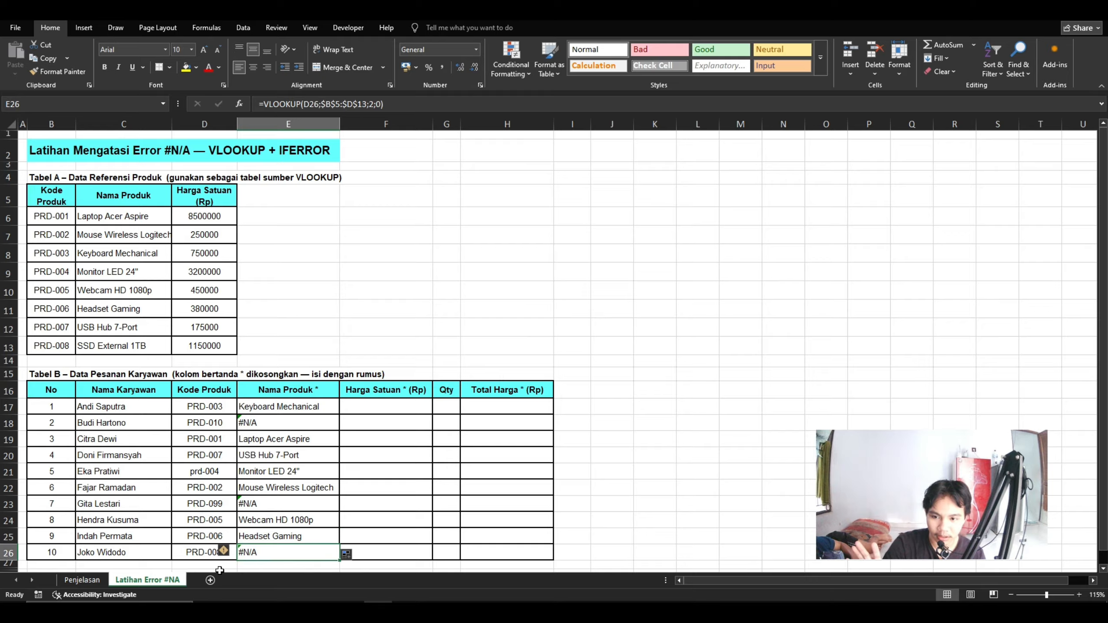
pyautogui.click(290, 437)
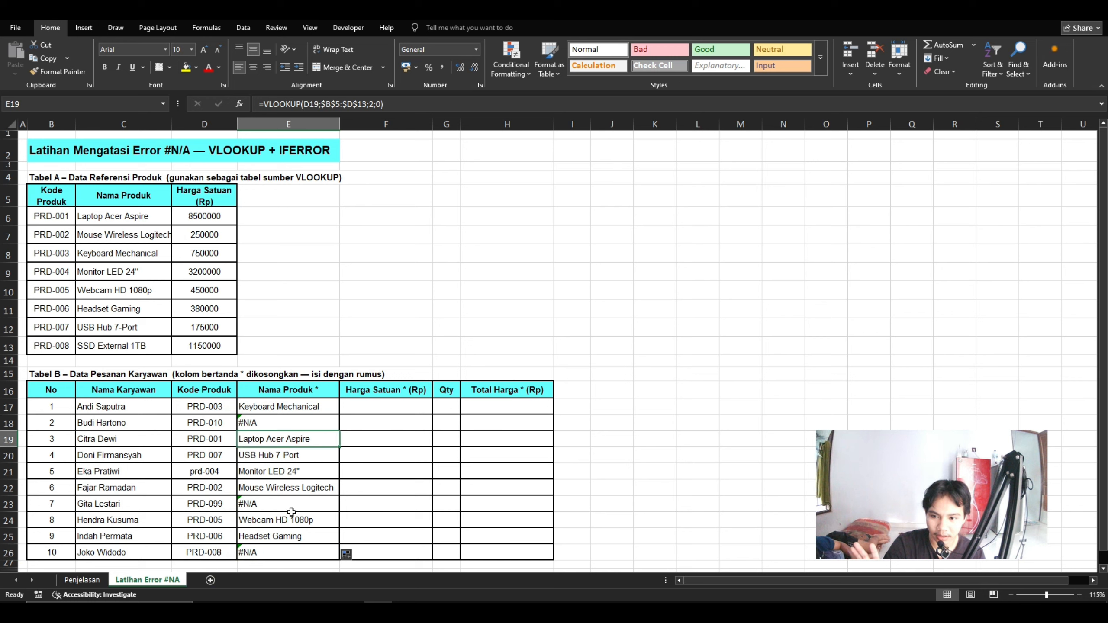
pyautogui.click(102, 349)
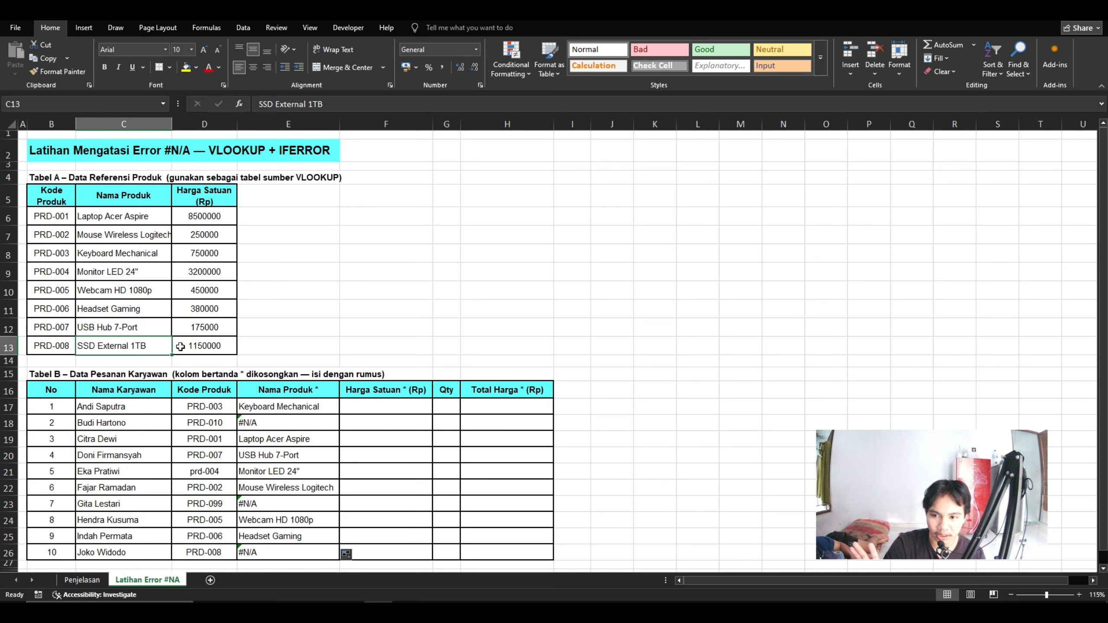
pyautogui.click(312, 525)
pyautogui.click(302, 539)
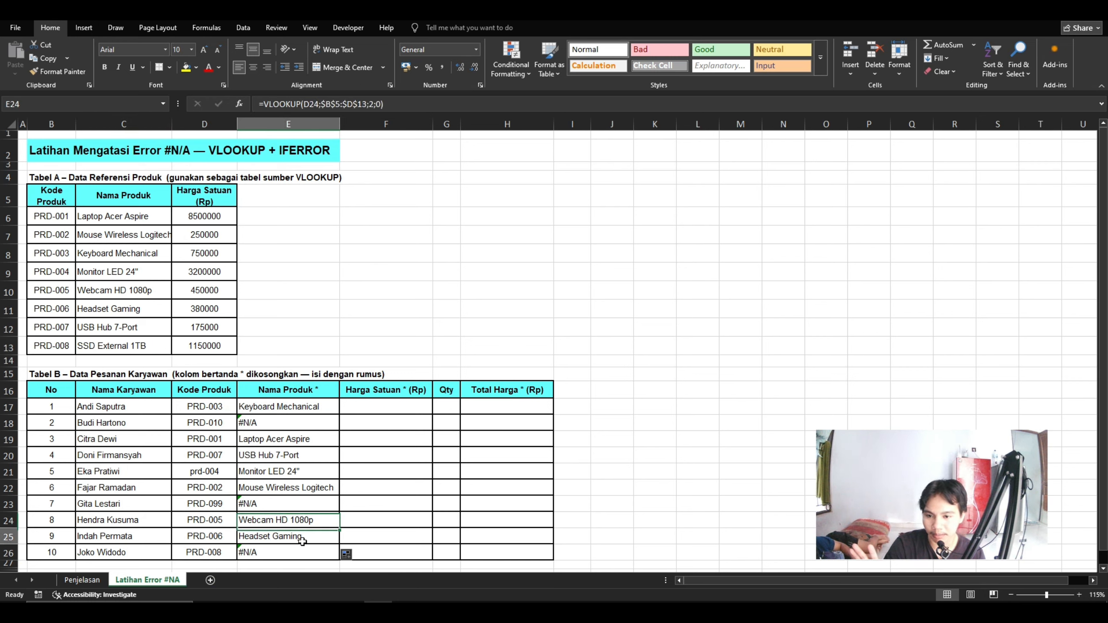
pyautogui.click(307, 392)
pyautogui.click(308, 473)
pyautogui.click(716, 403)
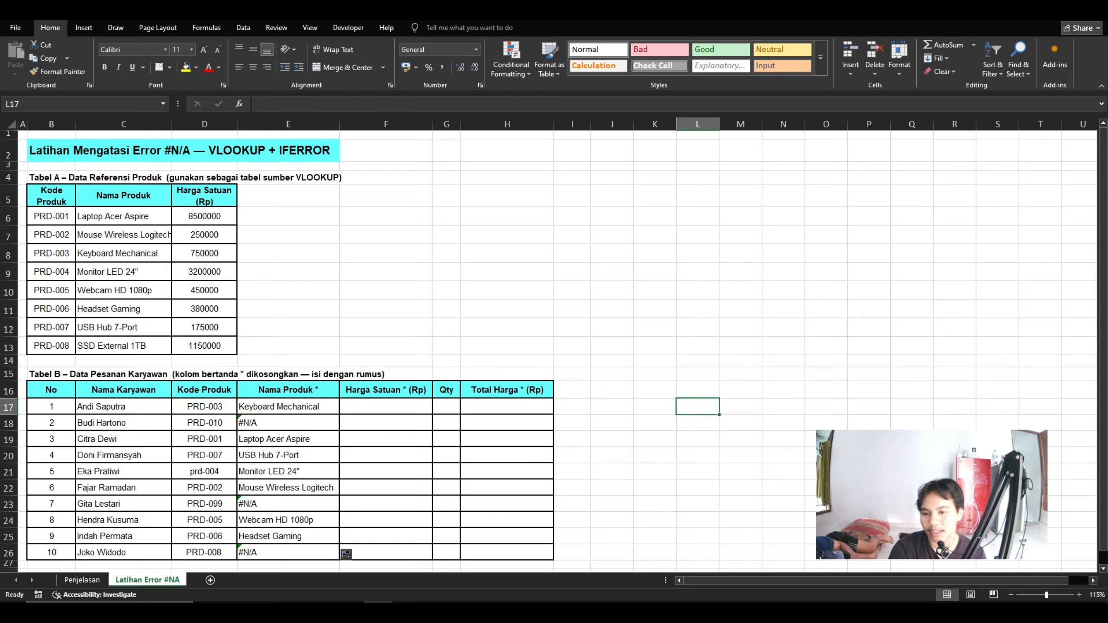
# - Insert IFERROR with its opening parenthesis before VLOOKUP in E17's formula
pyautogui.click(292, 409)
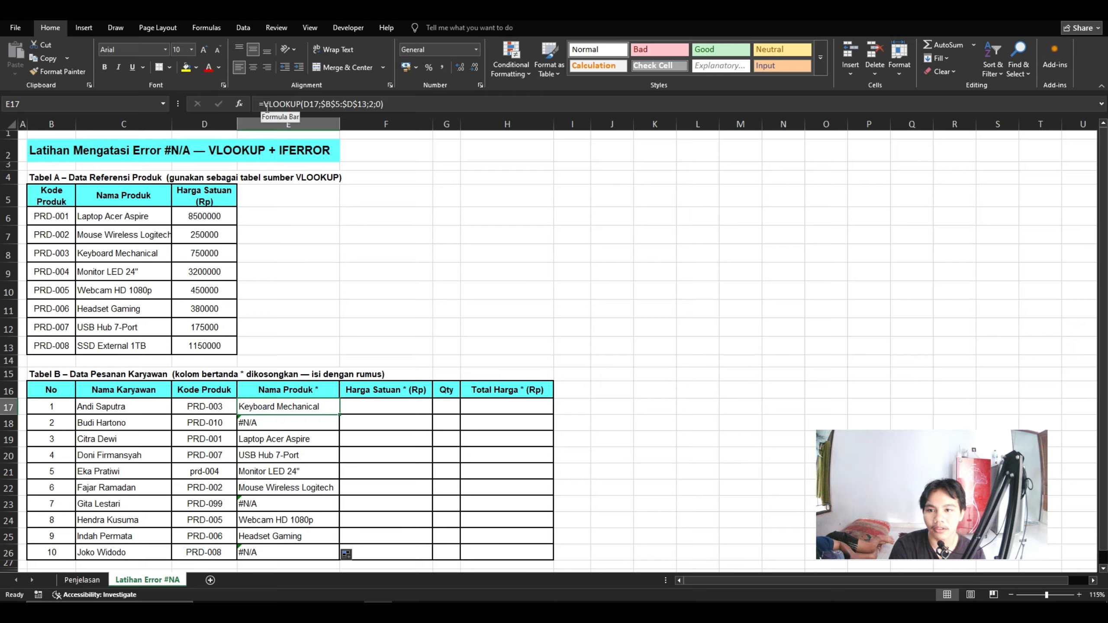
pyautogui.click(386, 106)
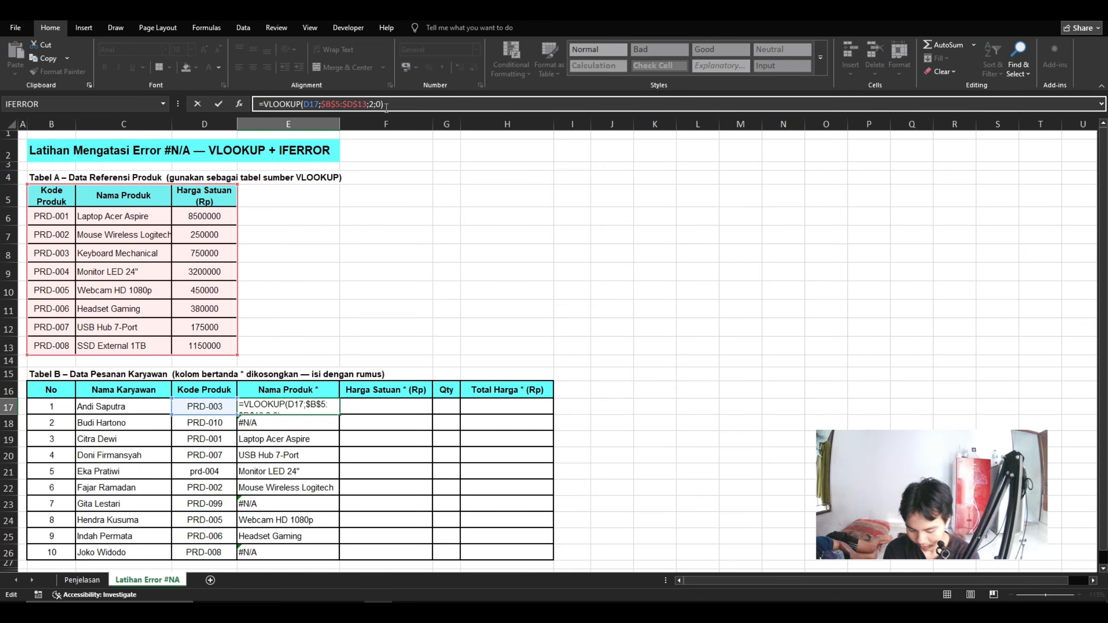
pyautogui.press('Home')
pyautogui.press('Right')
pyautogui.write('ife')
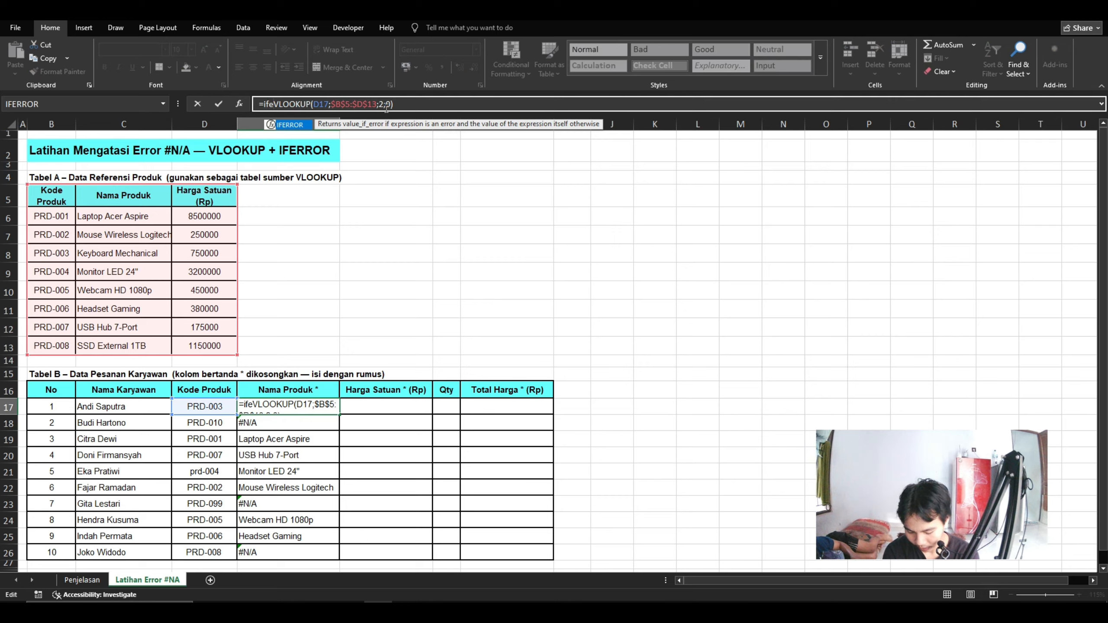
pyautogui.write('r')
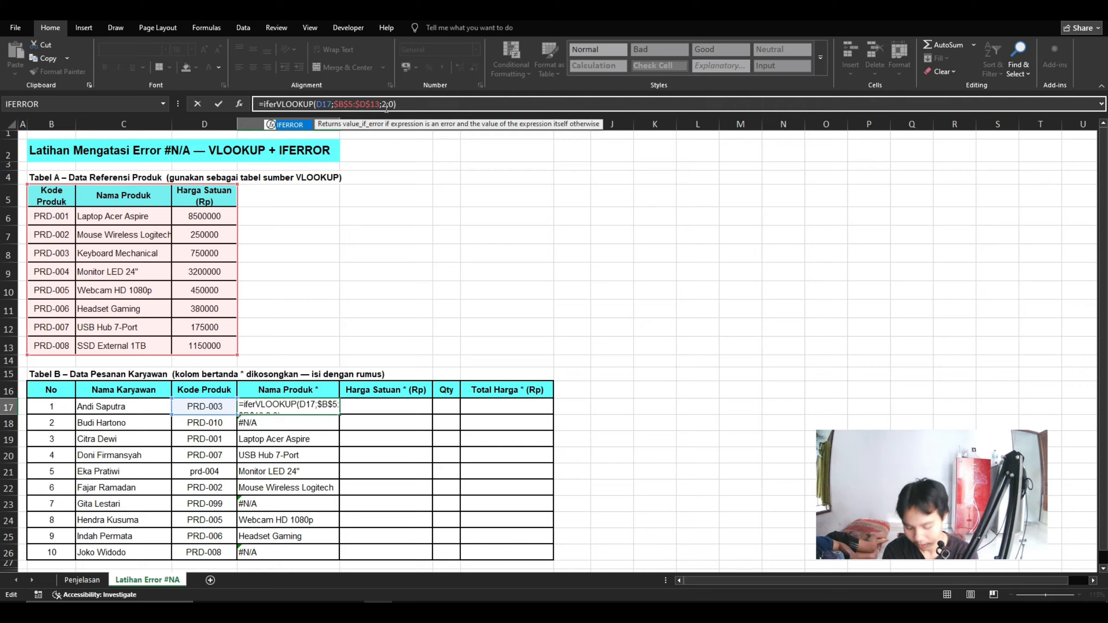
pyautogui.write('ror')
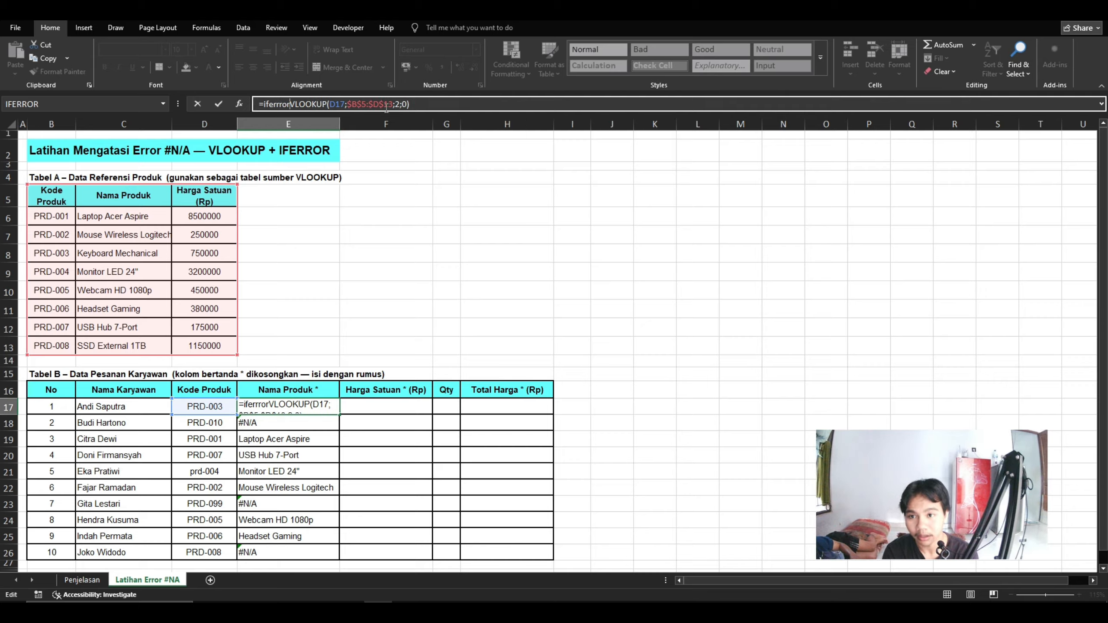
pyautogui.press('BackSpace')
pyautogui.press('BackSpace')
pyautogui.press('BackSpace')
pyautogui.press('BackSpace')
pyautogui.press('BackSpace')
pyautogui.press('BackSpace')
pyautogui.press('BackSpace')
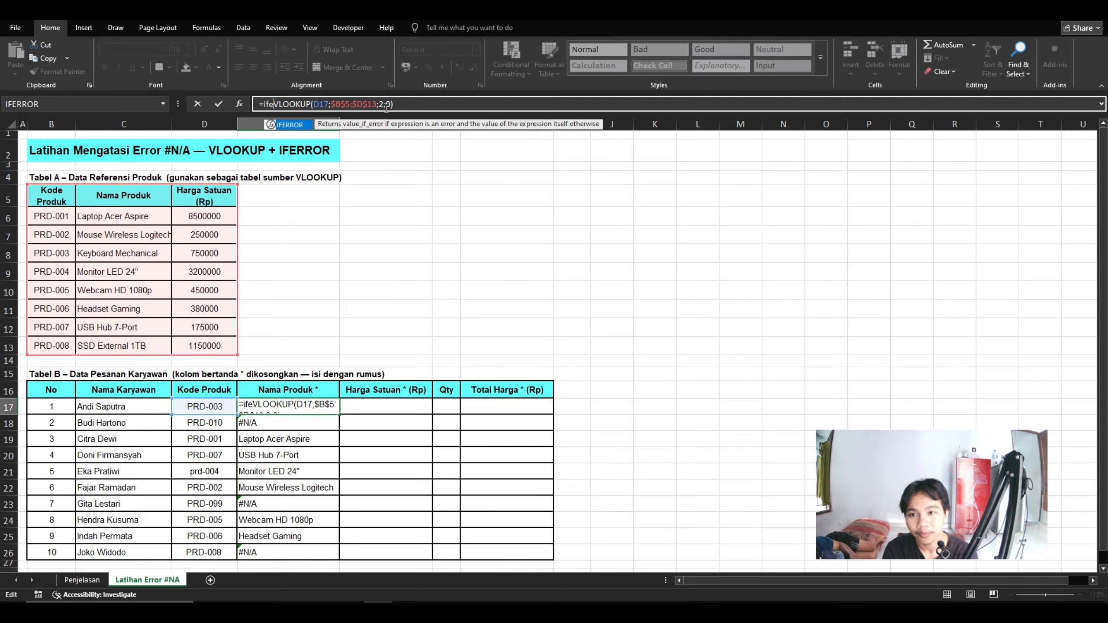
pyautogui.write('IFER')
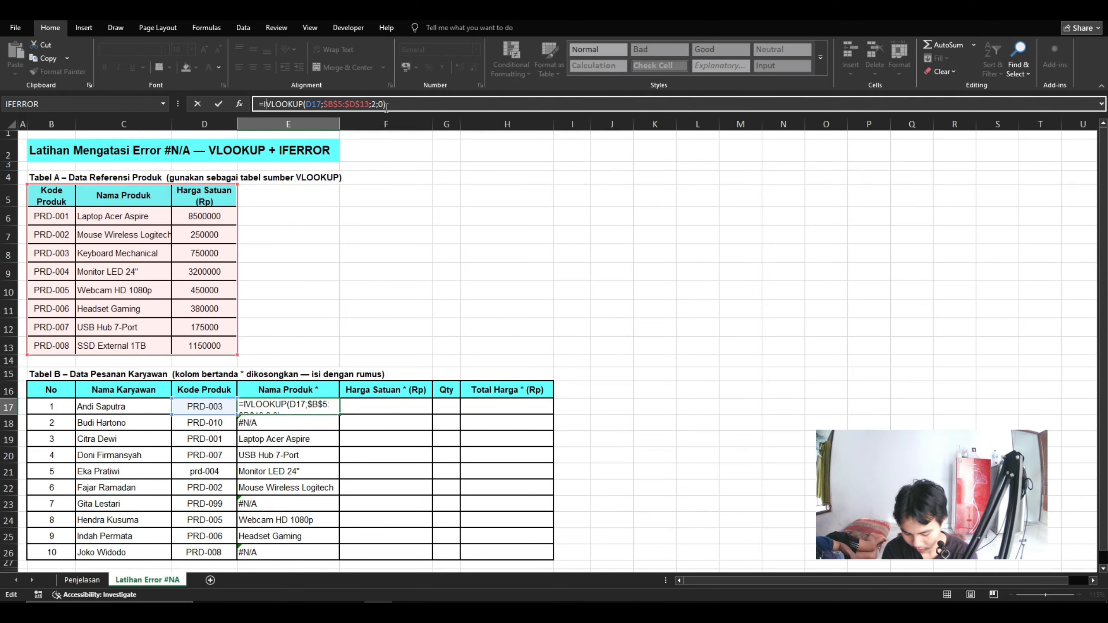
pyautogui.write('ROR')
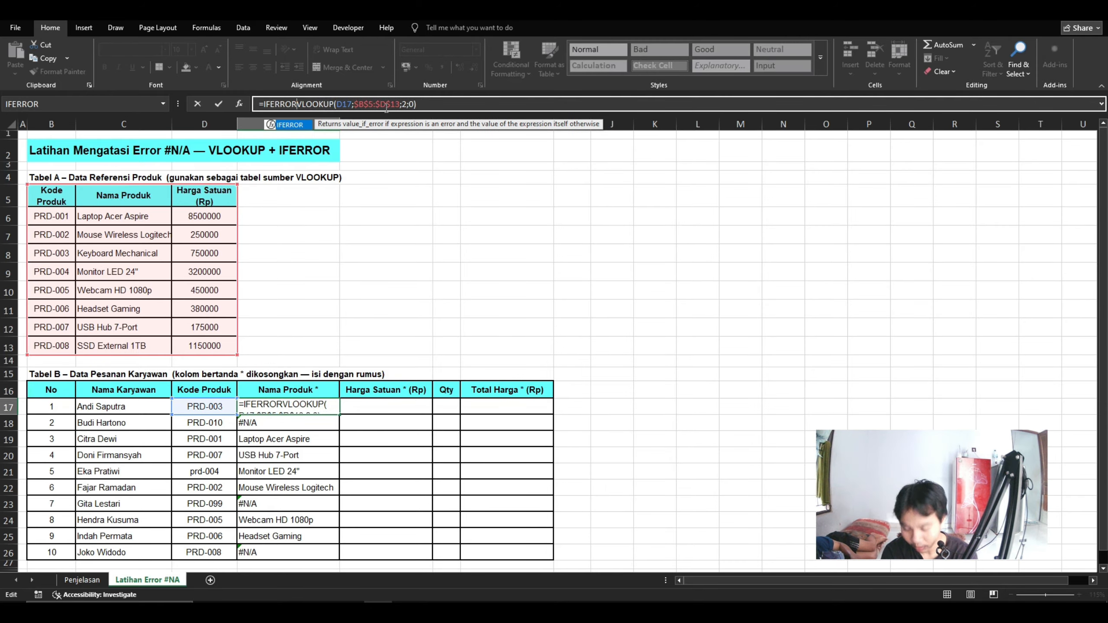
pyautogui.write('(')
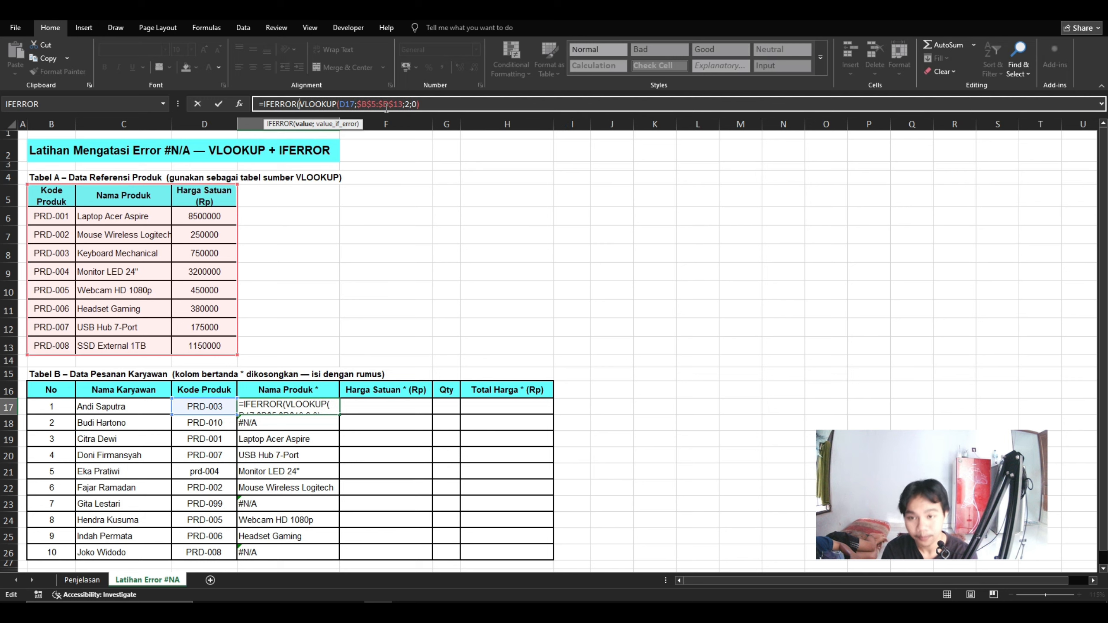
# - Complete E17's formula with the fallback text "Tidak Ada", giving =IFERROR(VLOOKUP(D17;$B$5:$D$13;2;0);"Tidak Ada")
pyautogui.click(426, 104)
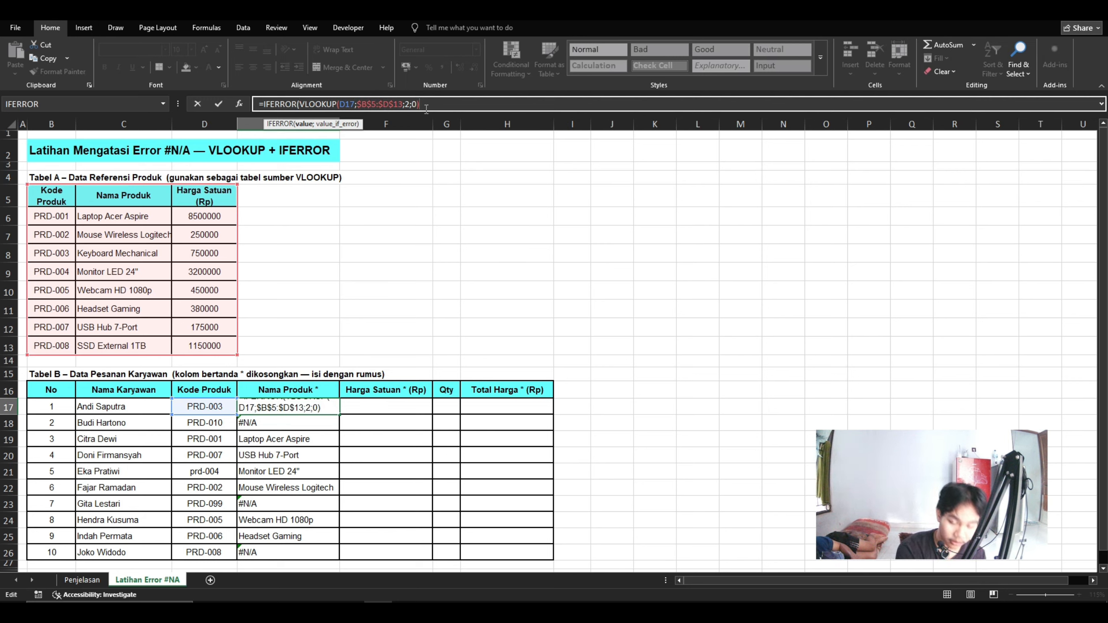
pyautogui.write(';')
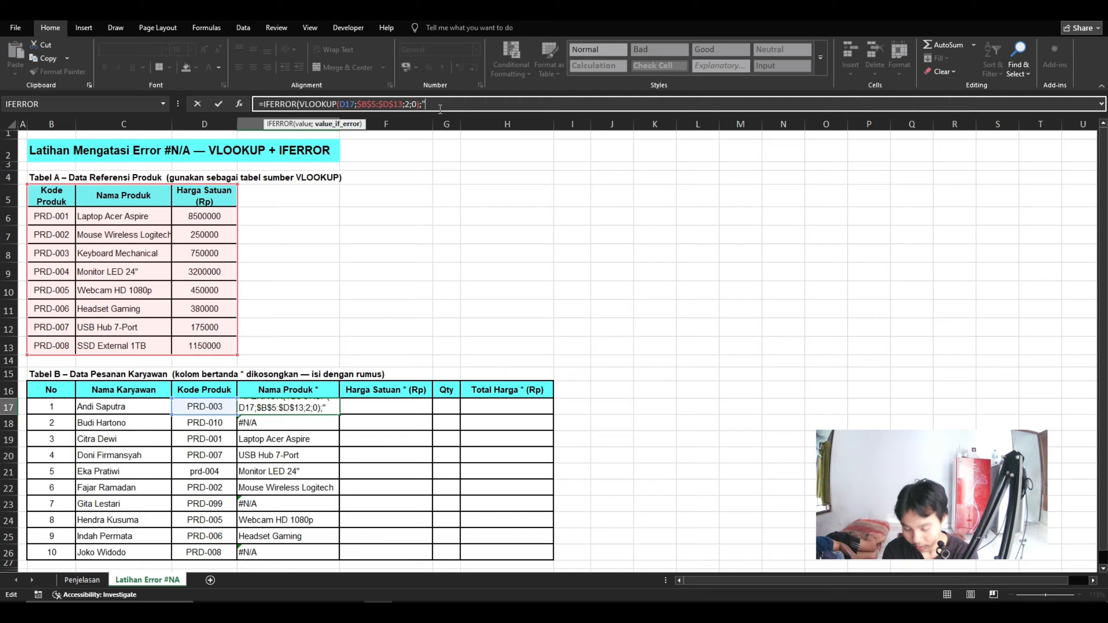
pyautogui.write('ak')
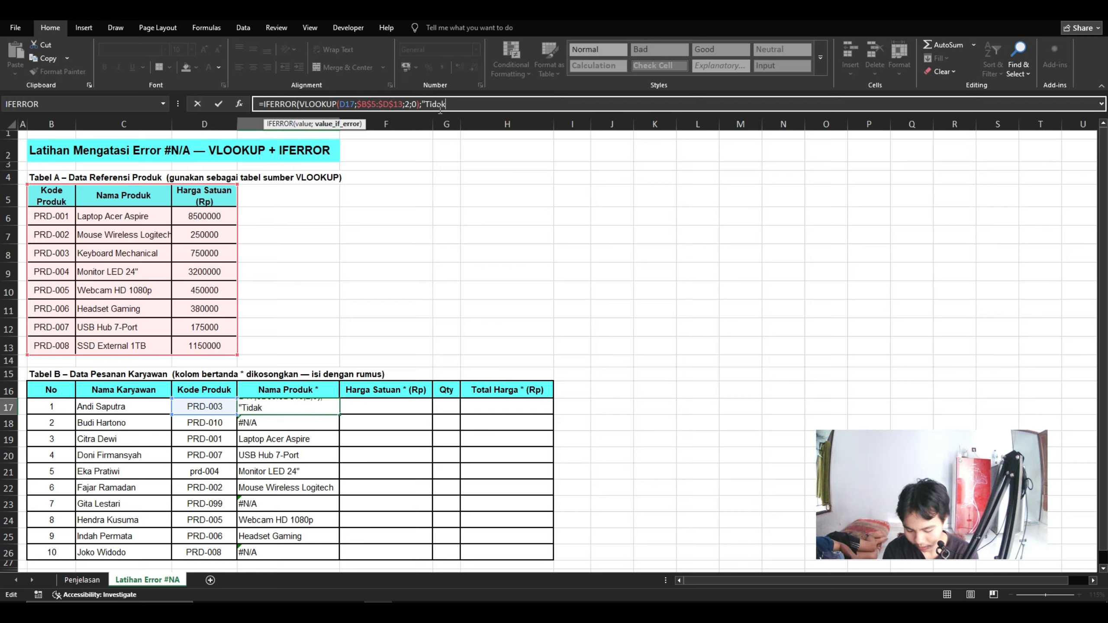
pyautogui.write(' Ada')
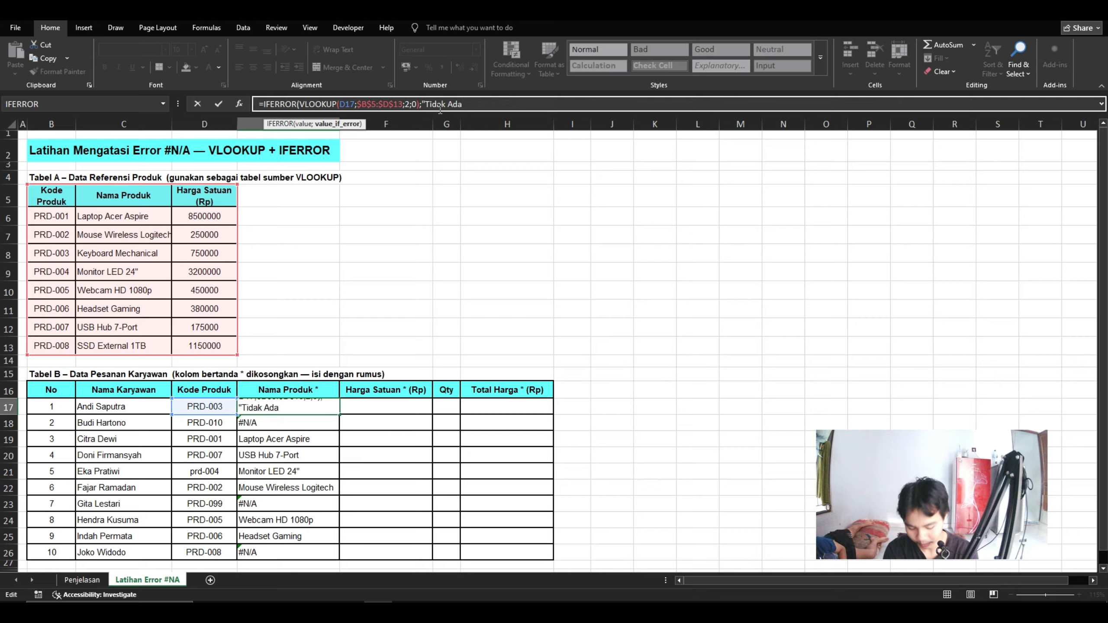
pyautogui.write('")')
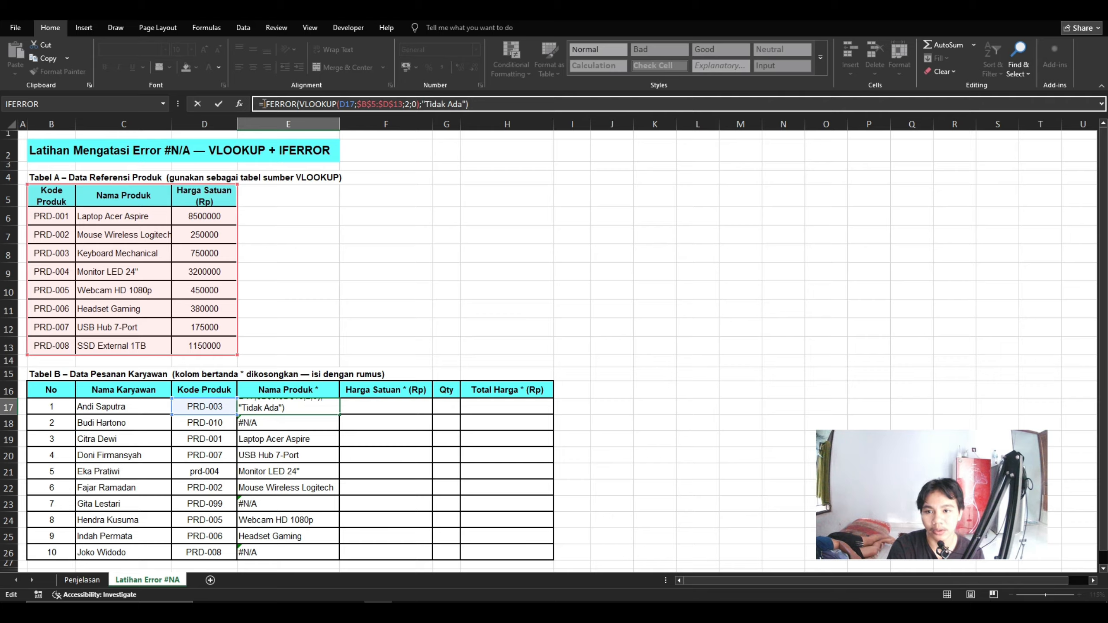
pyautogui.moveTo(258, 104); pyautogui.dragTo(424, 104)
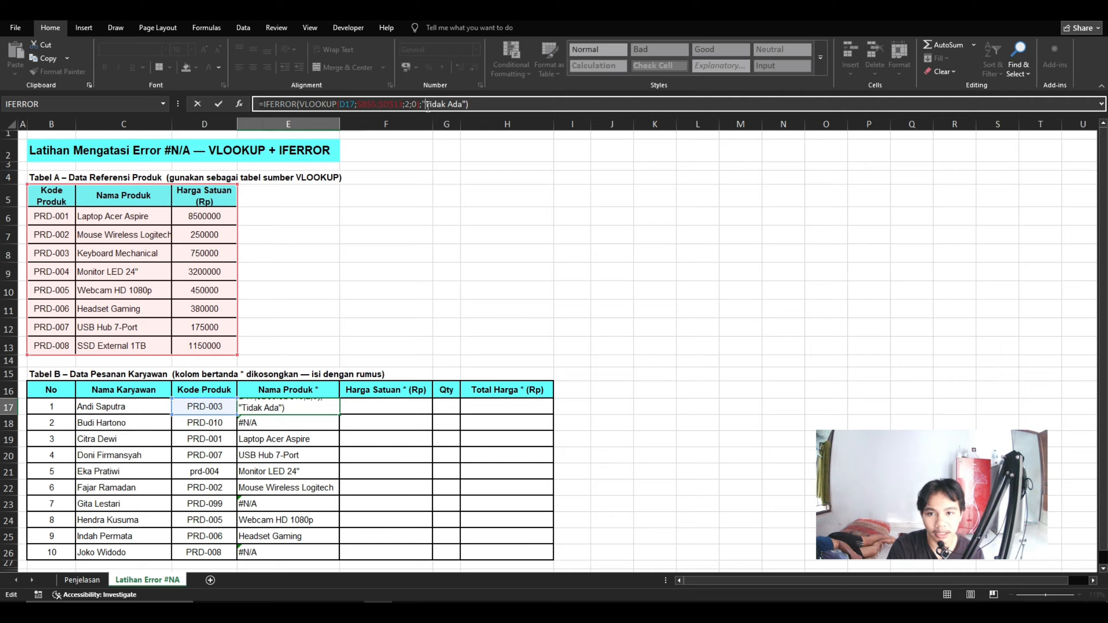
pyautogui.click(471, 105)
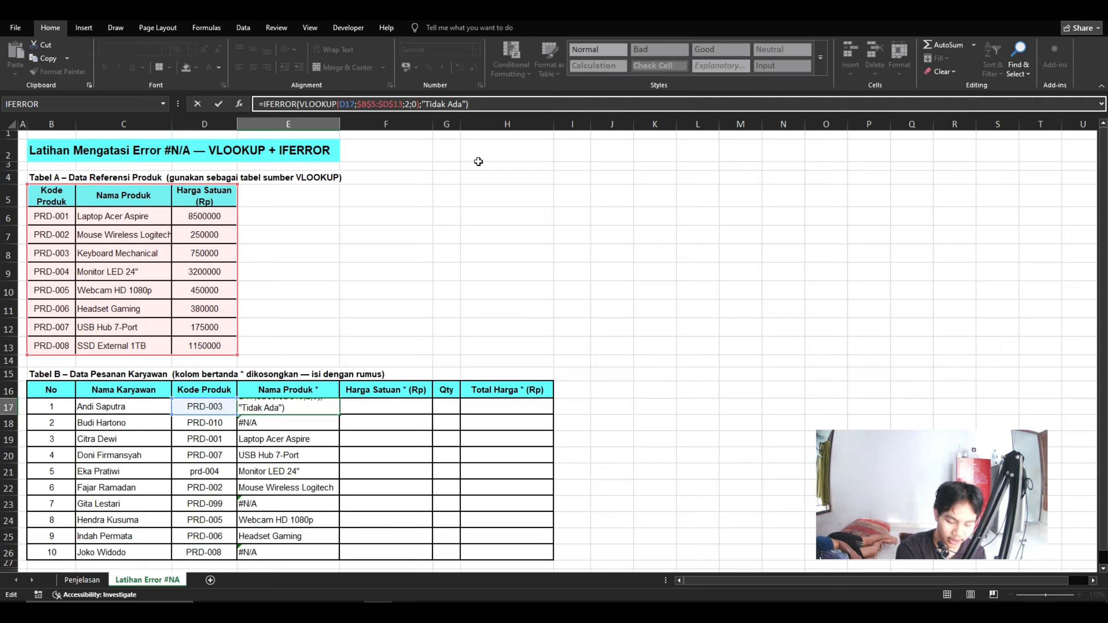
pyautogui.press('Return')
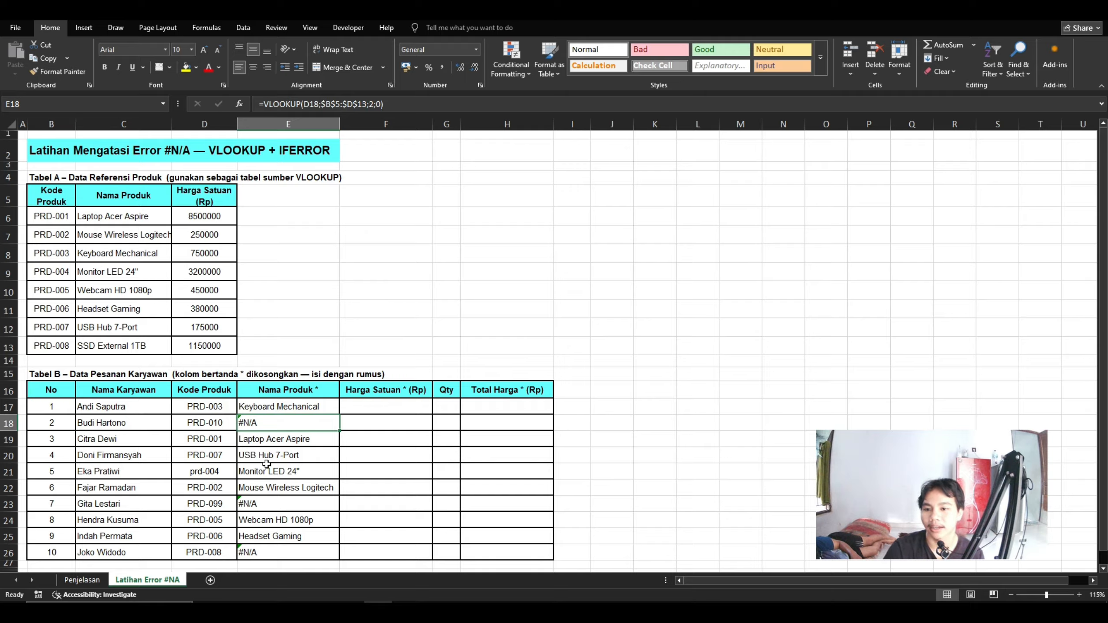
# - Fill E17's IFERROR formula down the Nama Produk column through E26
pyautogui.click(286, 410)
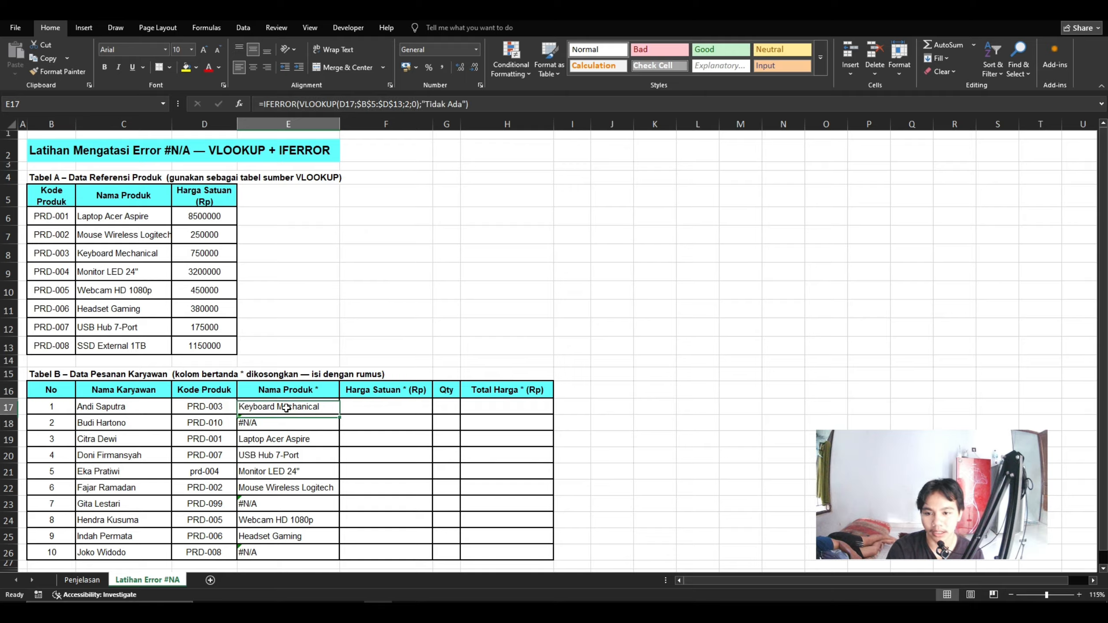
pyautogui.doubleClick(341, 415)
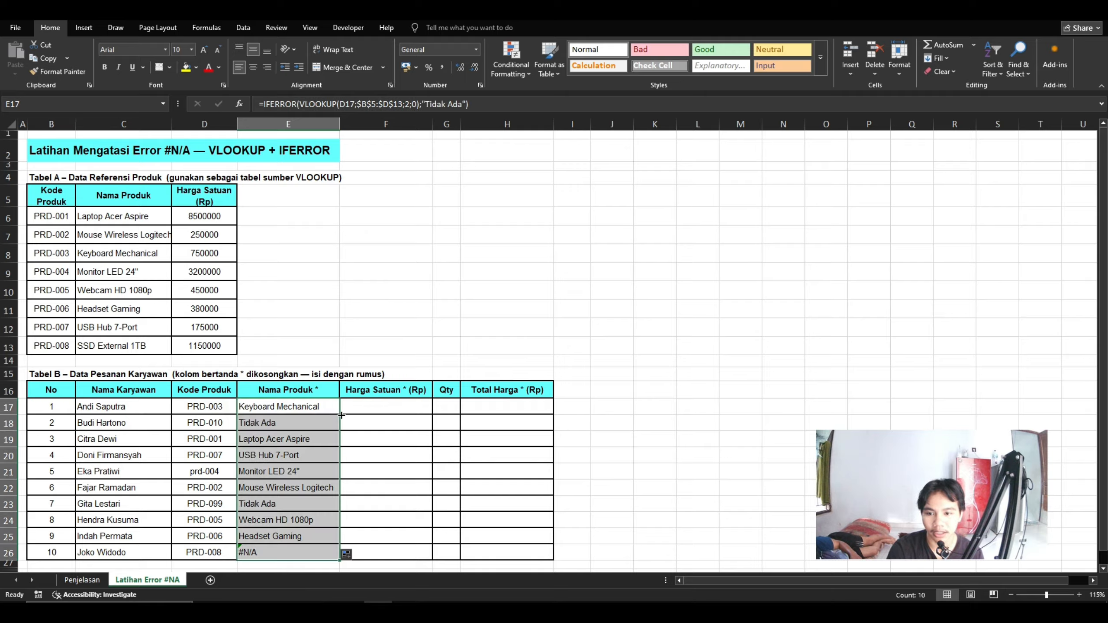
pyautogui.click(265, 547)
pyautogui.click(372, 470)
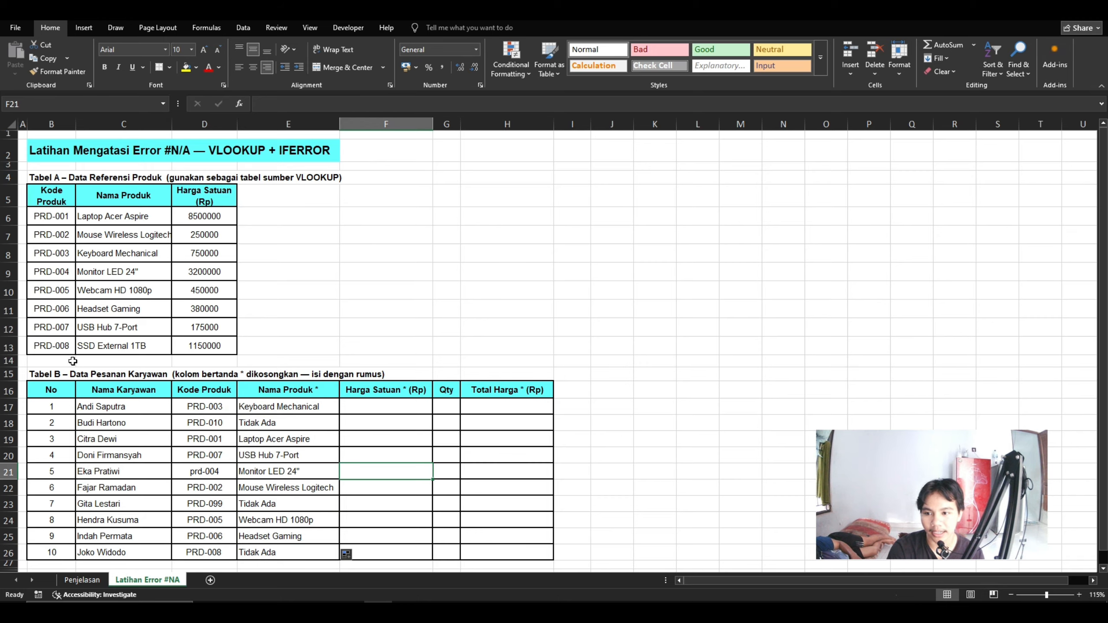
# - Check the refilled Nama Produk cells from E21 to E26 against their product codes, including the entry for PRD-008
pyautogui.scroll(-1, 166, 413)
pyautogui.click(308, 436)
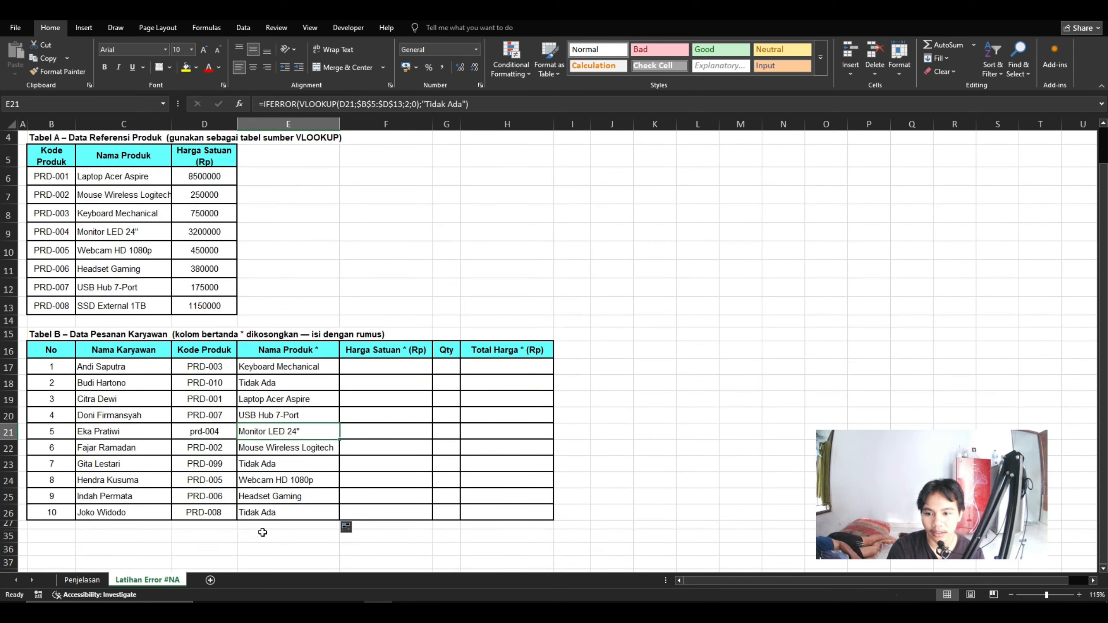
pyautogui.click(223, 512)
pyautogui.click(269, 513)
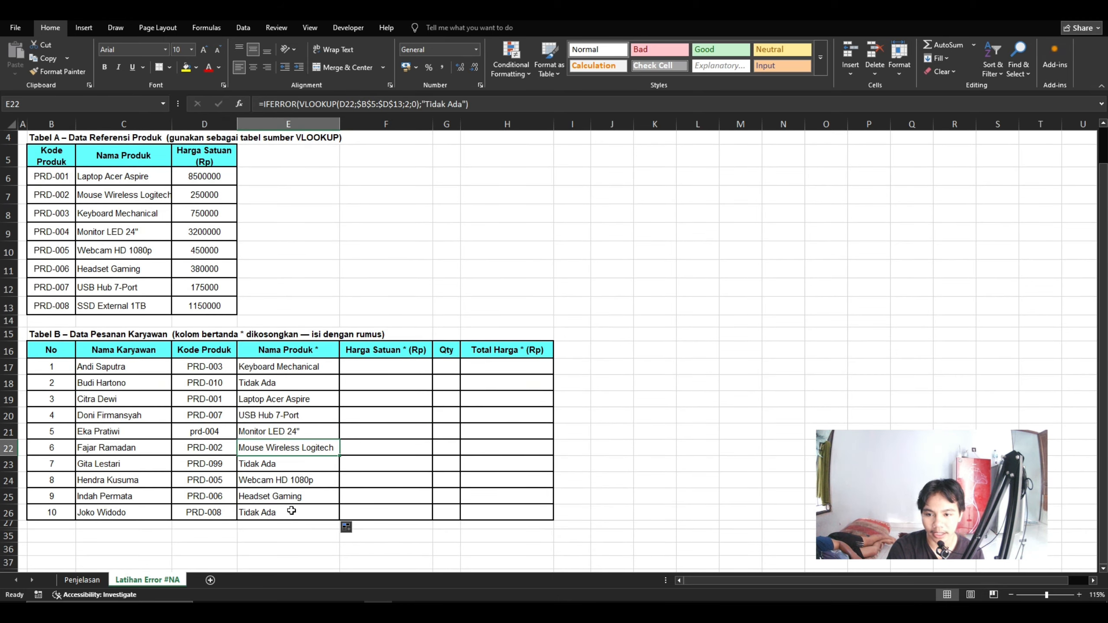
pyautogui.click(266, 413)
pyautogui.press('Down')
pyautogui.press('Down')
pyautogui.press('Down')
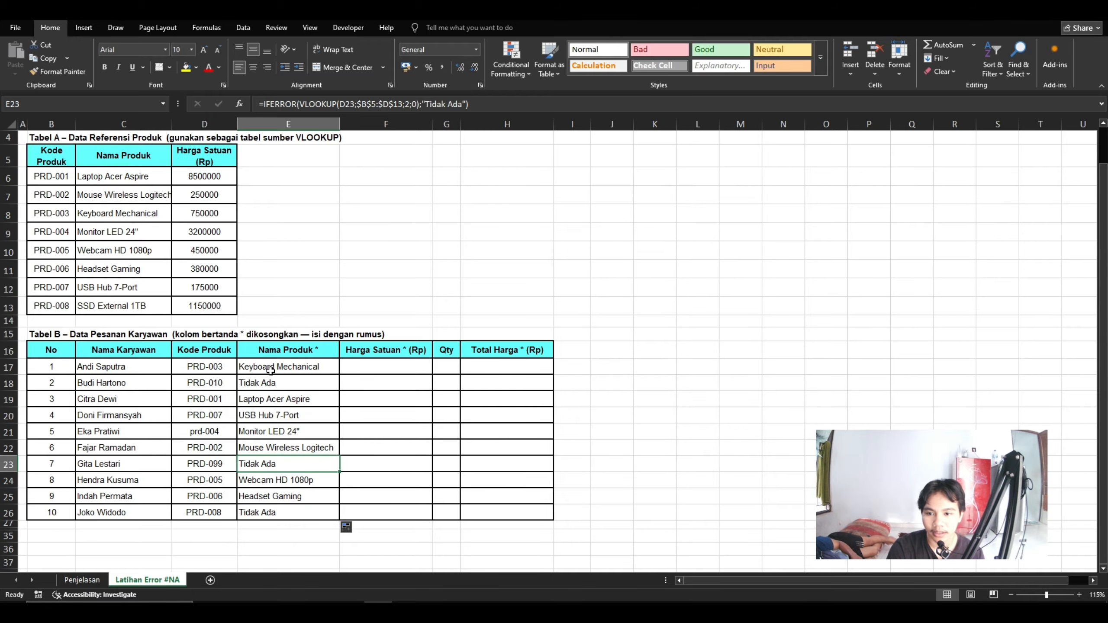
# - Add an Equal To highlight rule to E17:E26 matching cell E18's value "Tidak Ada", with Light Red Fill with Dark Red Text
pyautogui.moveTo(270, 370); pyautogui.dragTo(270, 509)
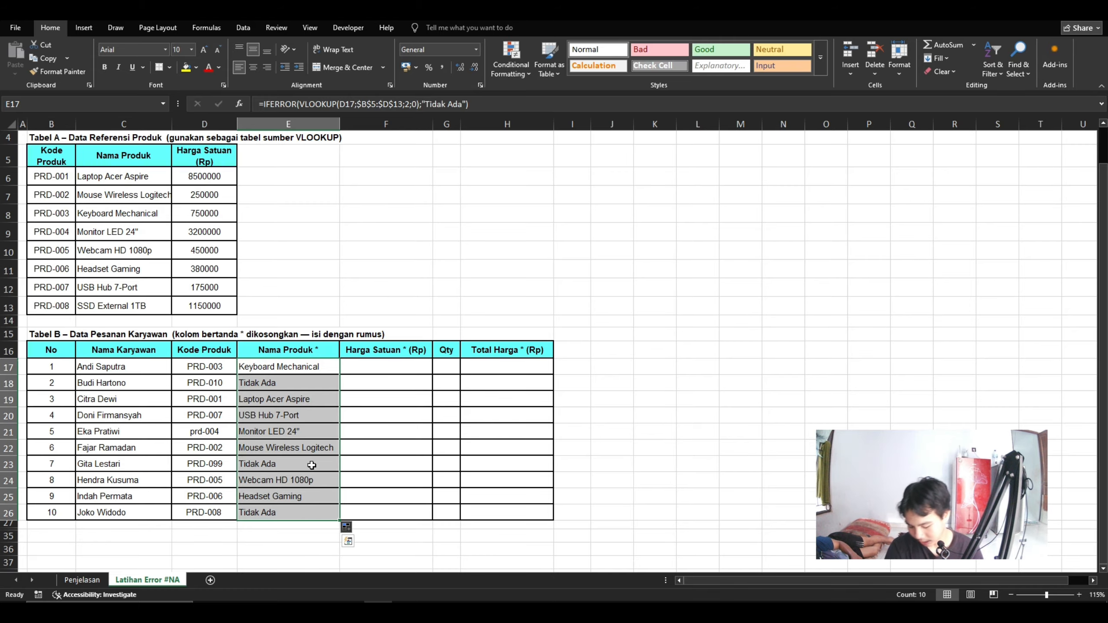
pyautogui.press('alt')
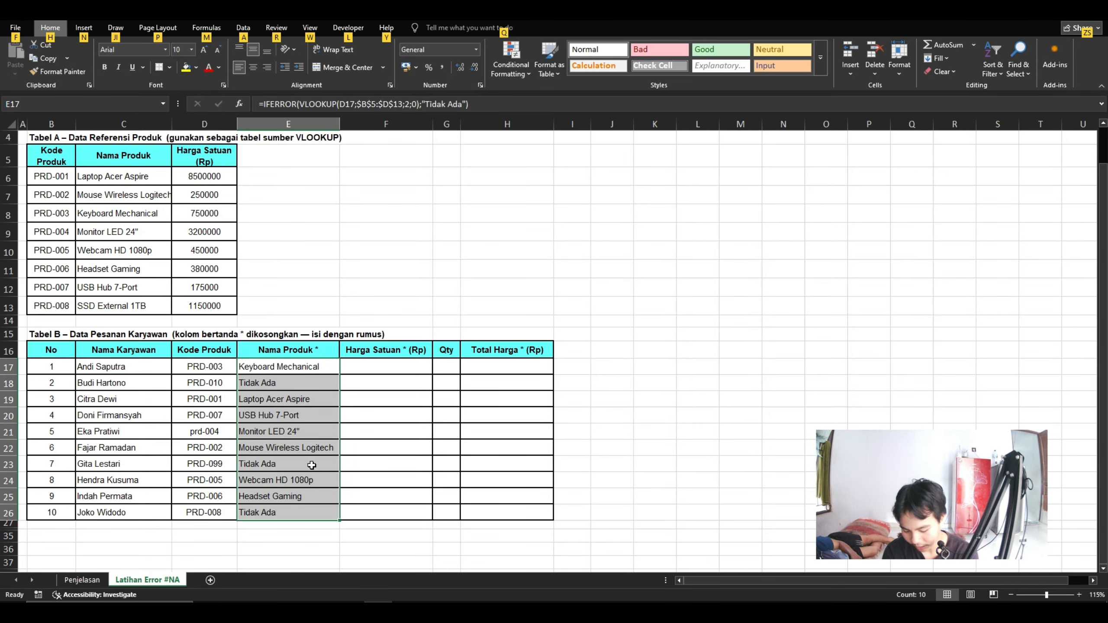
pyautogui.press('h')
pyautogui.press('l')
pyautogui.press('h')
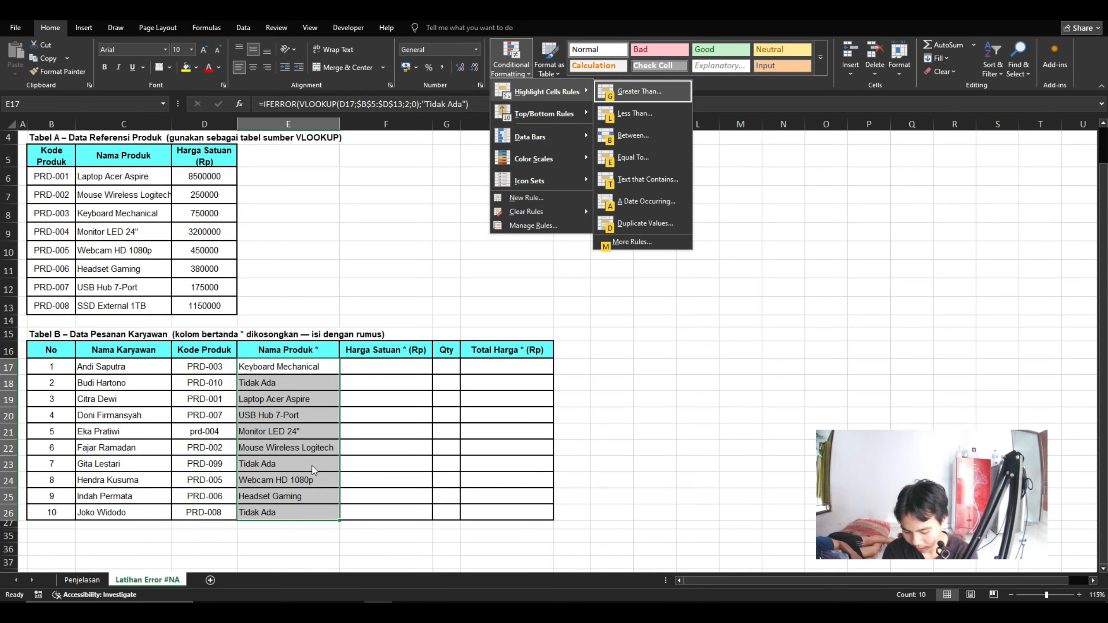
pyautogui.press('Escape')
pyautogui.press('Escape')
pyautogui.press('Escape')
pyautogui.hotkey('alt', 'h')
pyautogui.press('l')
pyautogui.press('h')
pyautogui.press('e')
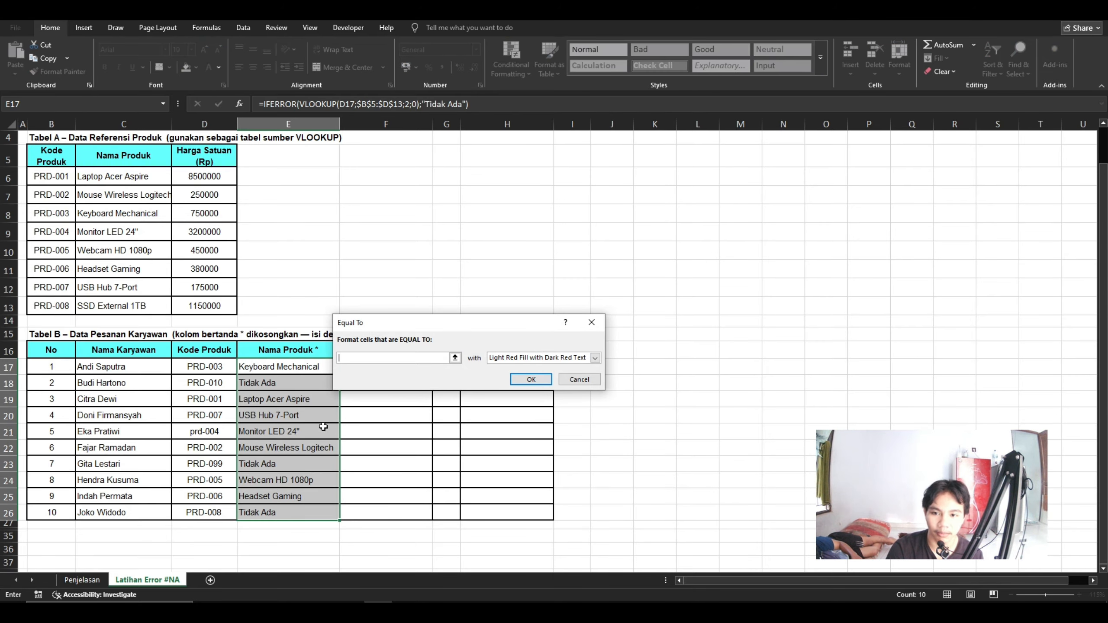
pyautogui.moveTo(436, 325); pyautogui.dragTo(432, 266)
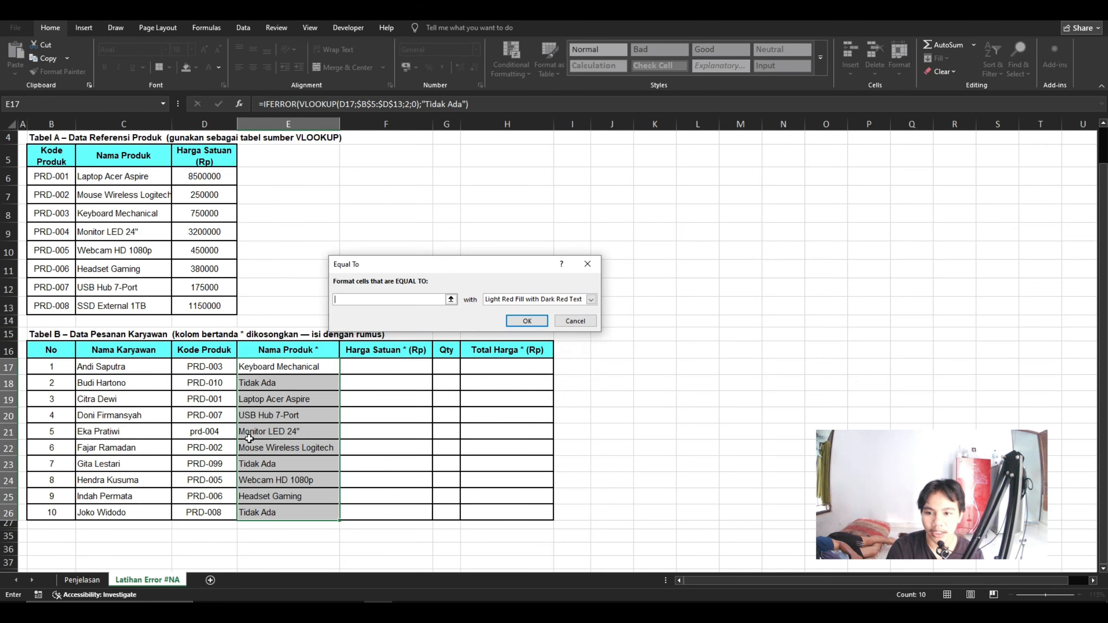
pyautogui.click(245, 381)
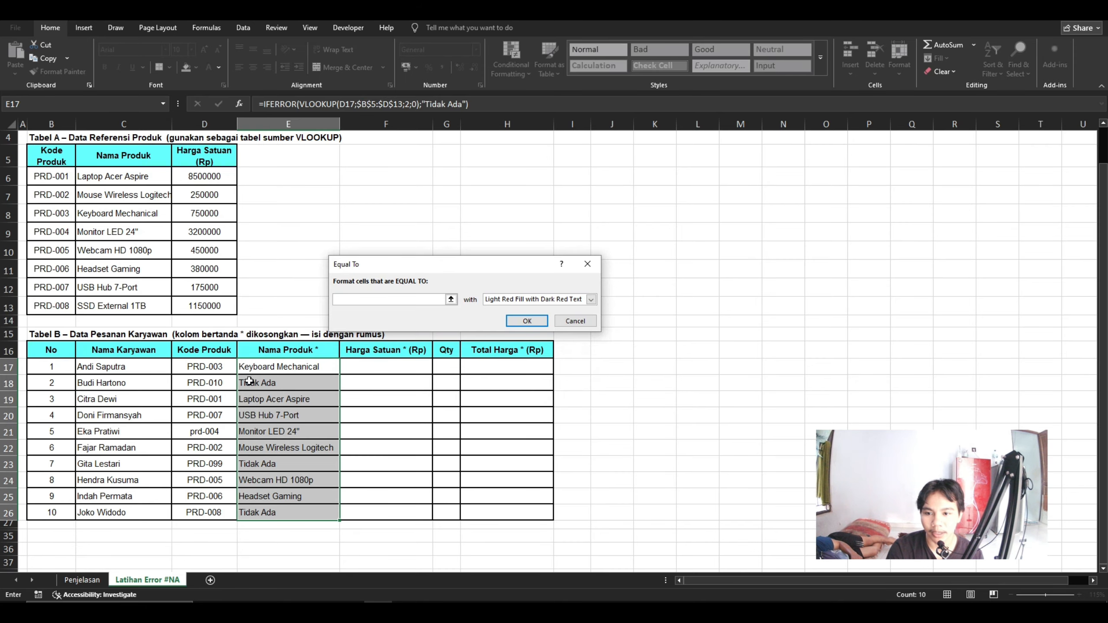
pyautogui.click(528, 321)
# - Examine the highlighted "Tidak Ada" cells E18, E23 and E26, and select the first Harga Satuan cell, F17
pyautogui.click(386, 447)
pyautogui.click(280, 388)
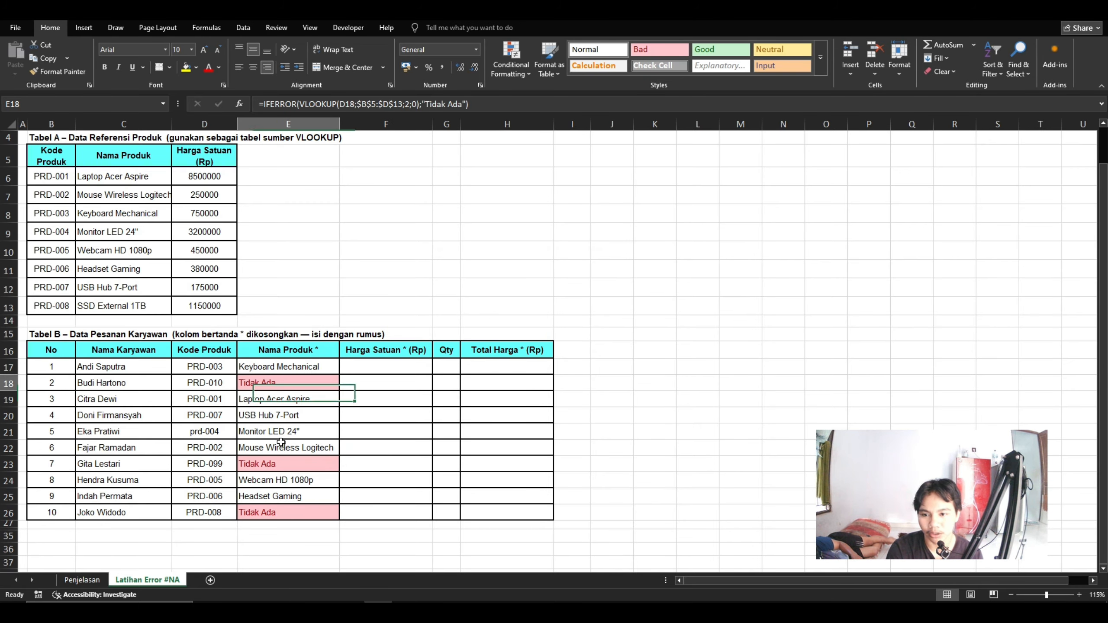
pyautogui.click(277, 467)
pyautogui.click(262, 513)
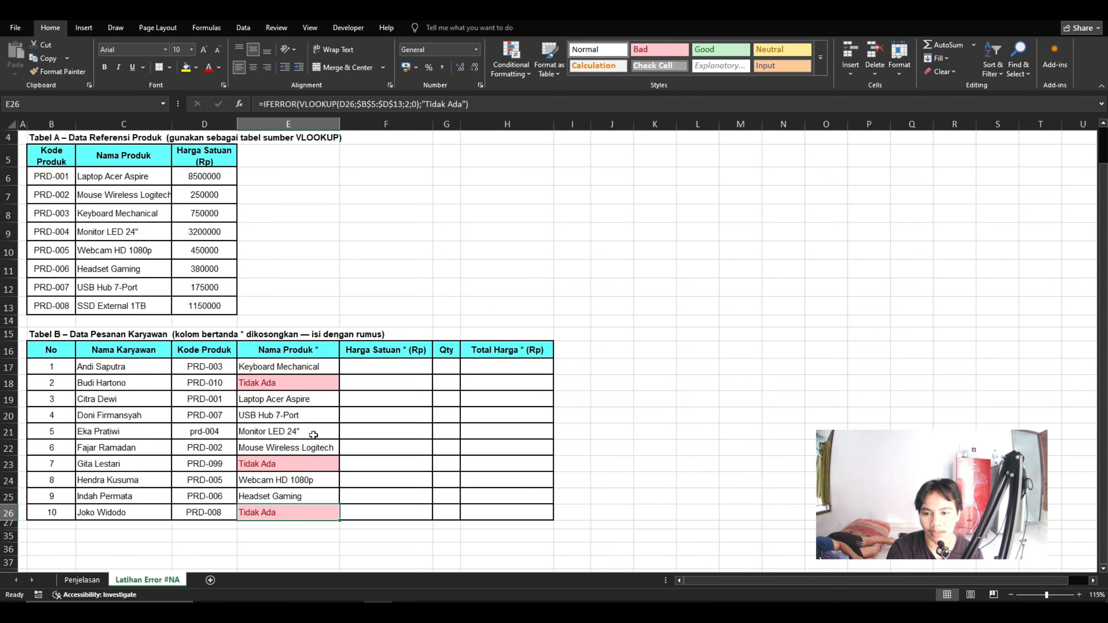
pyautogui.click(285, 382)
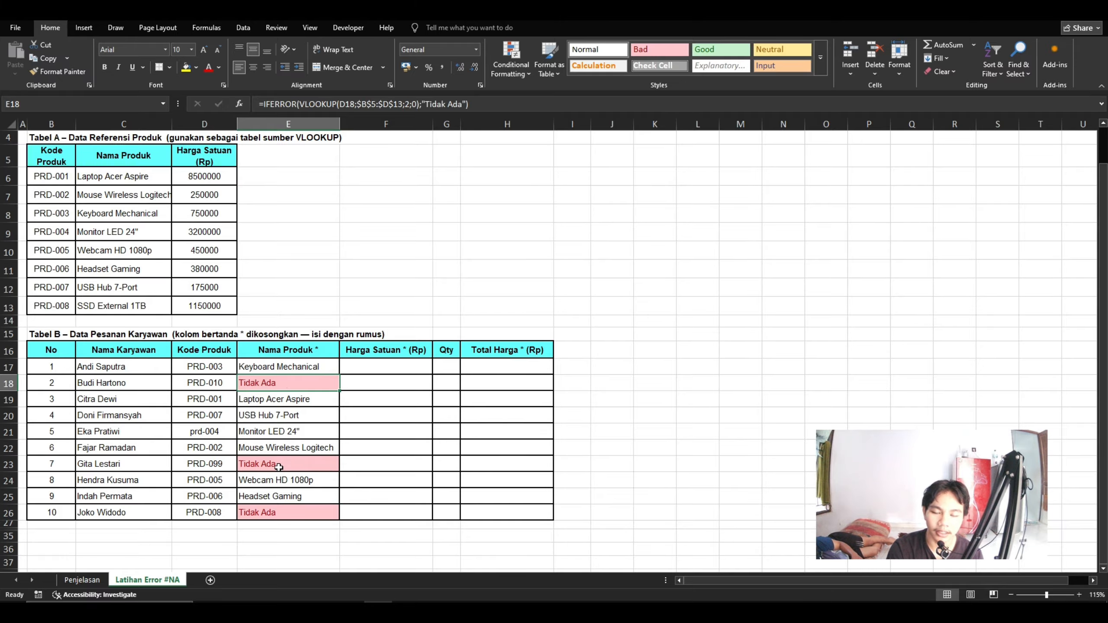
pyautogui.click(279, 467)
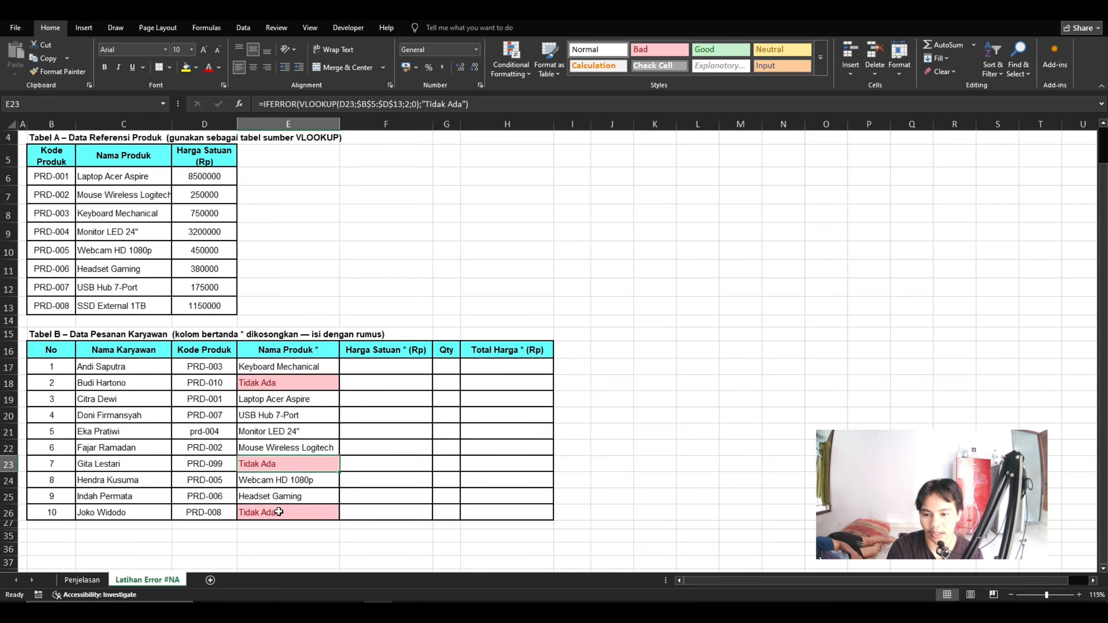
pyautogui.press('Right')
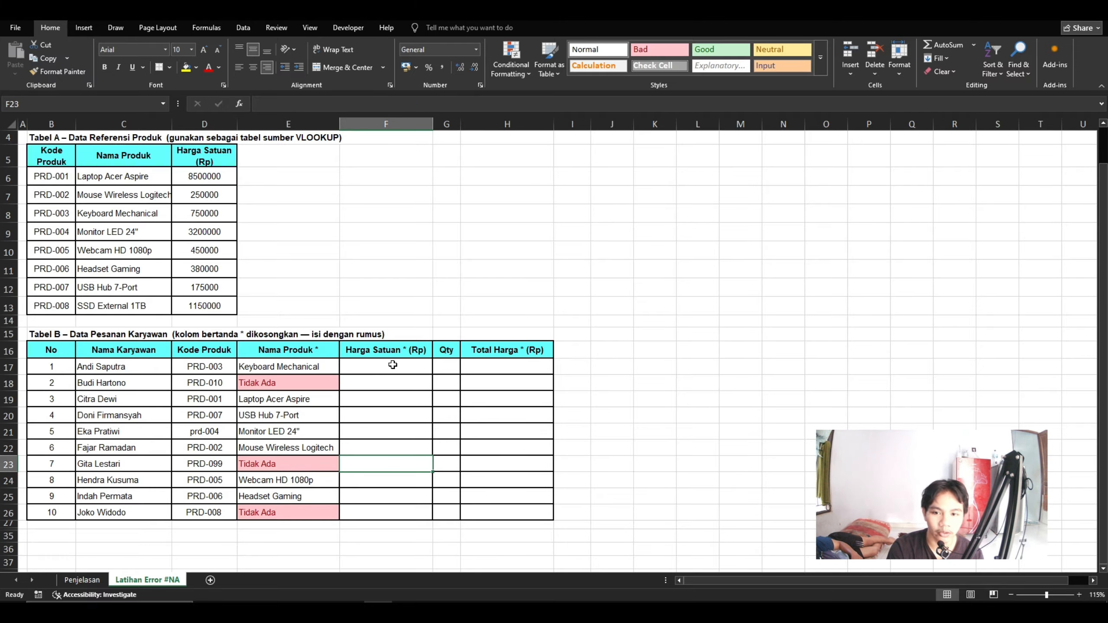
pyautogui.click(393, 365)
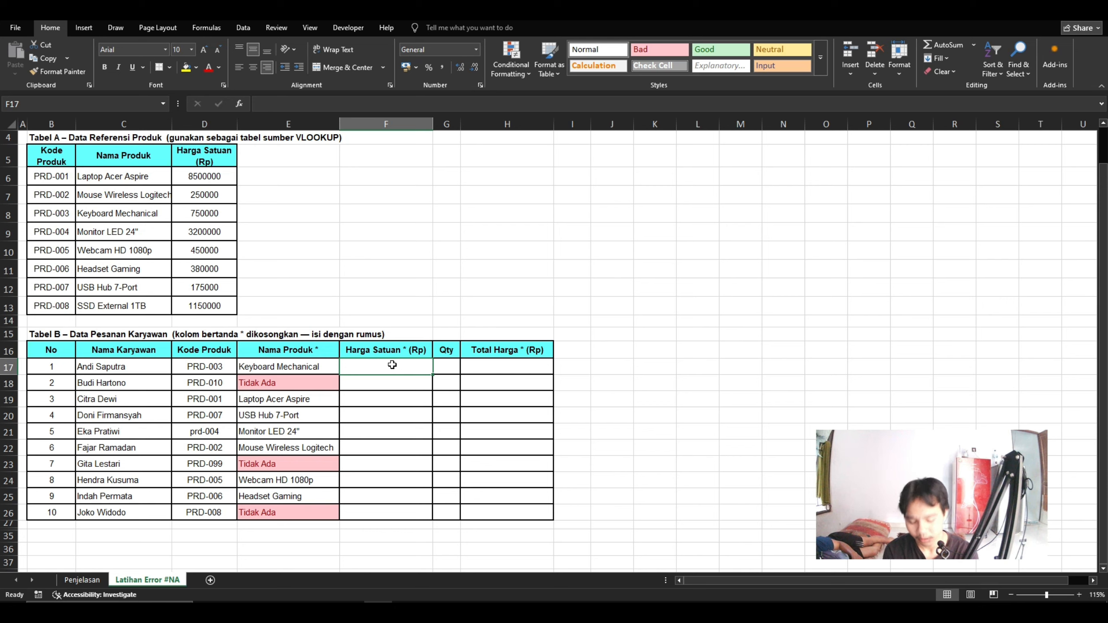
# - Enter =VLOOKUP(D17;$B$5:$D$13;3;0) in F17 to look up the first order's unit price
pyautogui.write('=vlookup')
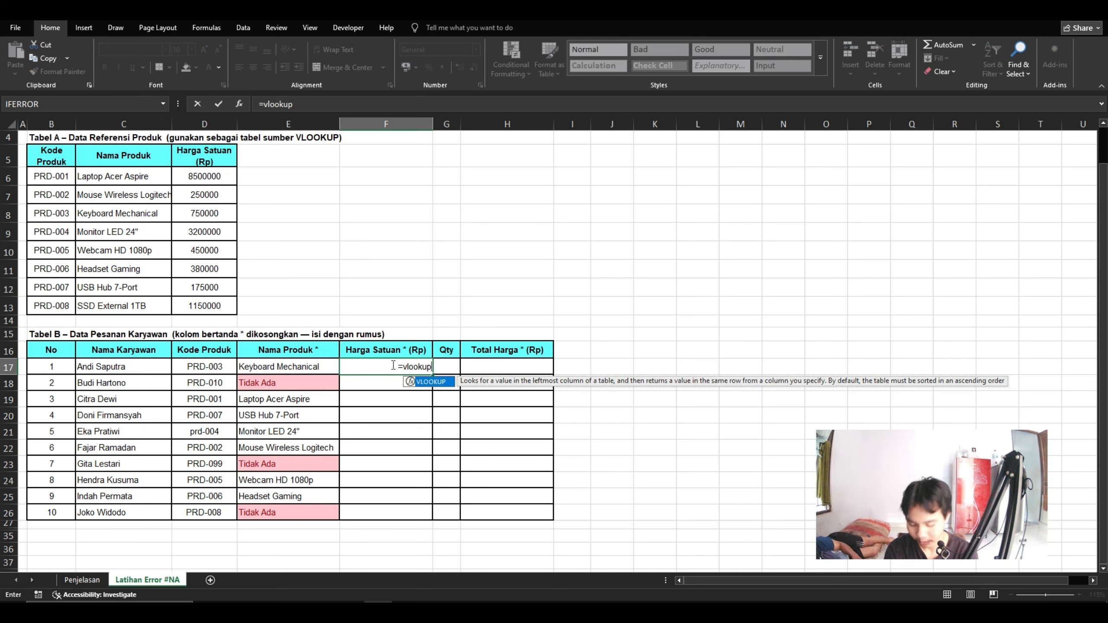
pyautogui.write('(')
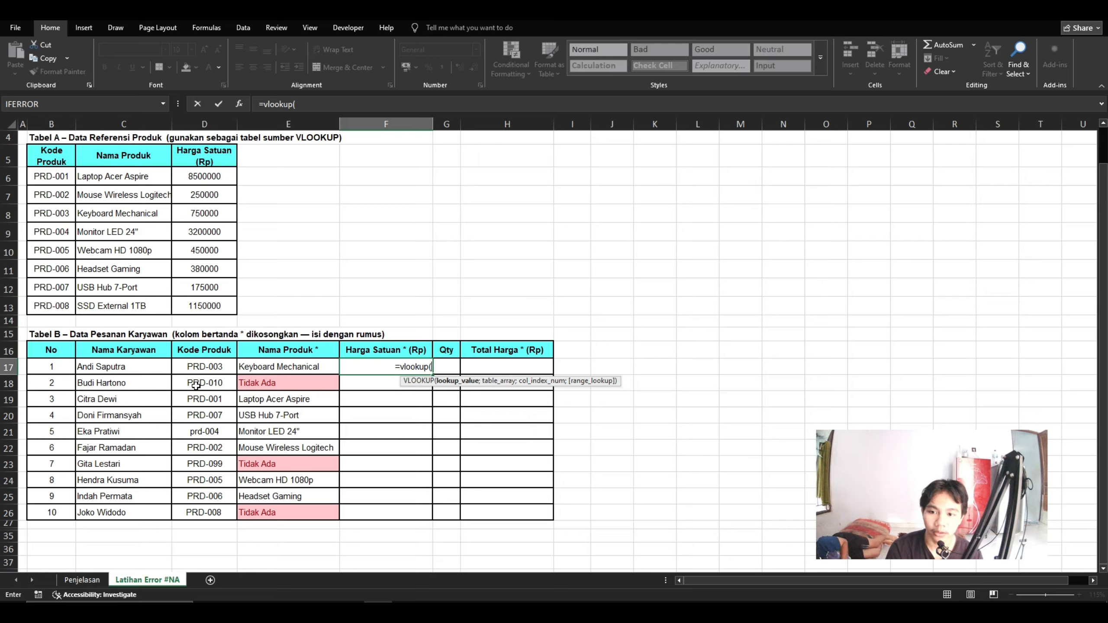
pyautogui.click(196, 366)
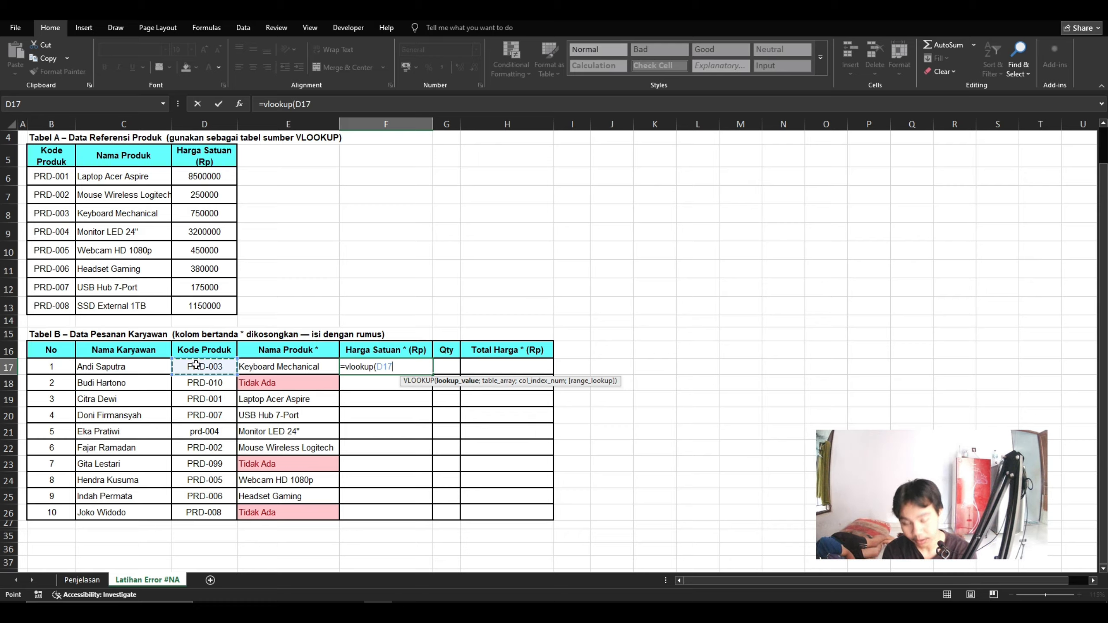
pyautogui.write(';')
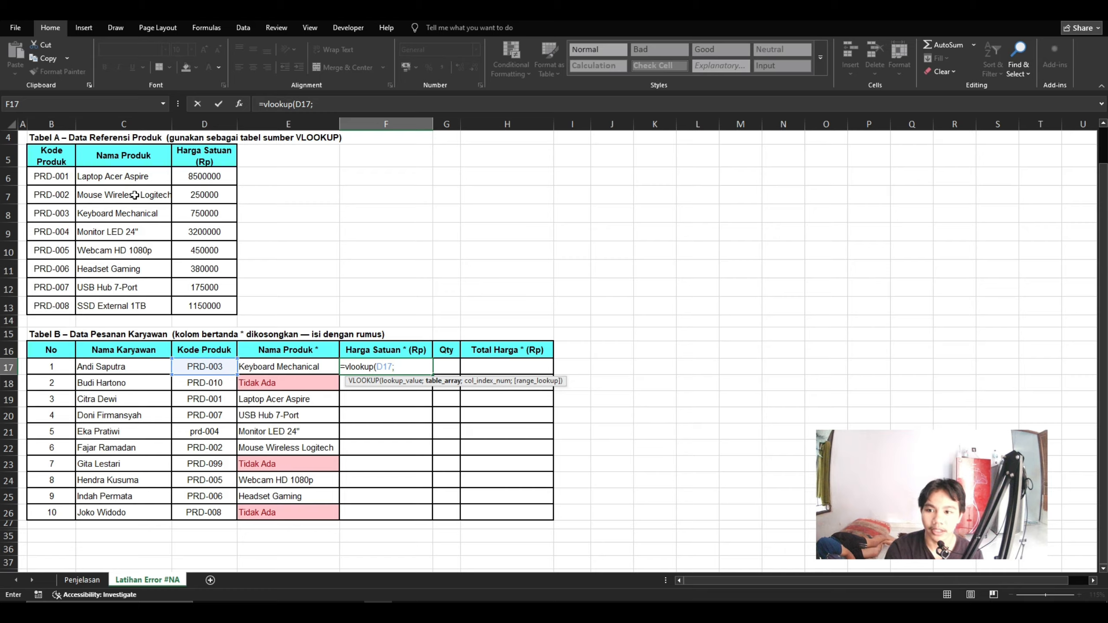
pyautogui.moveTo(50, 158); pyautogui.dragTo(205, 306)
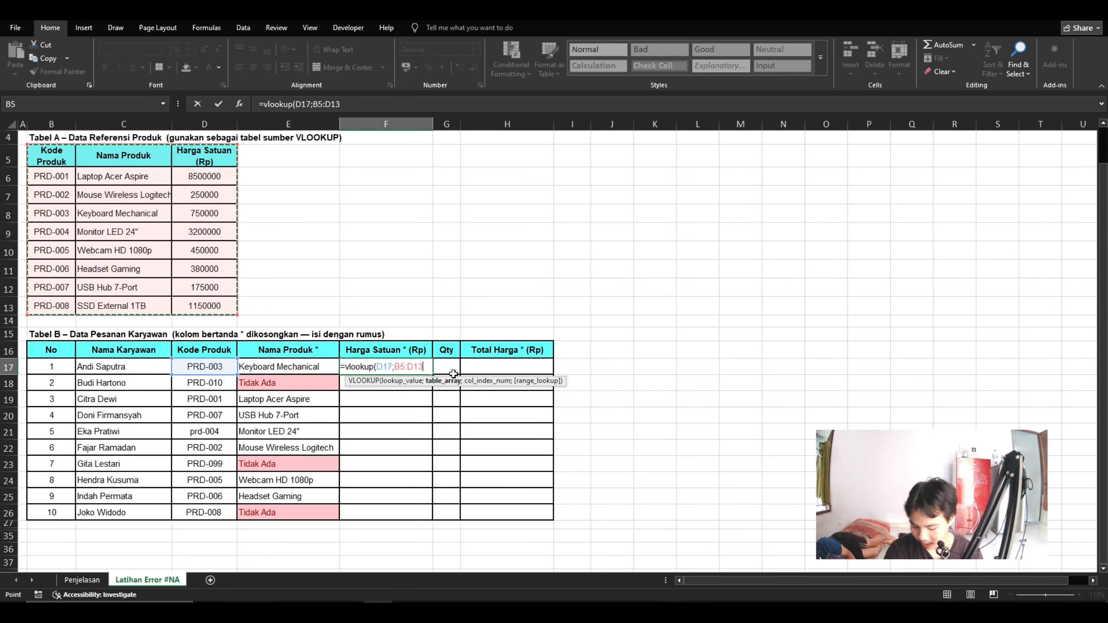
pyautogui.press('F4')
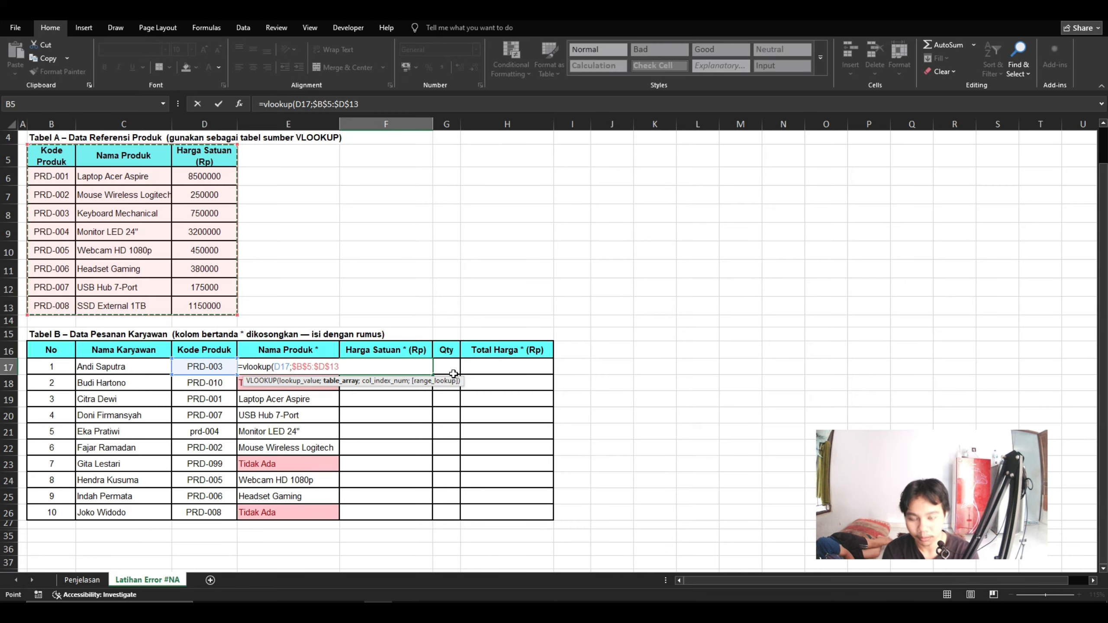
pyautogui.write(';')
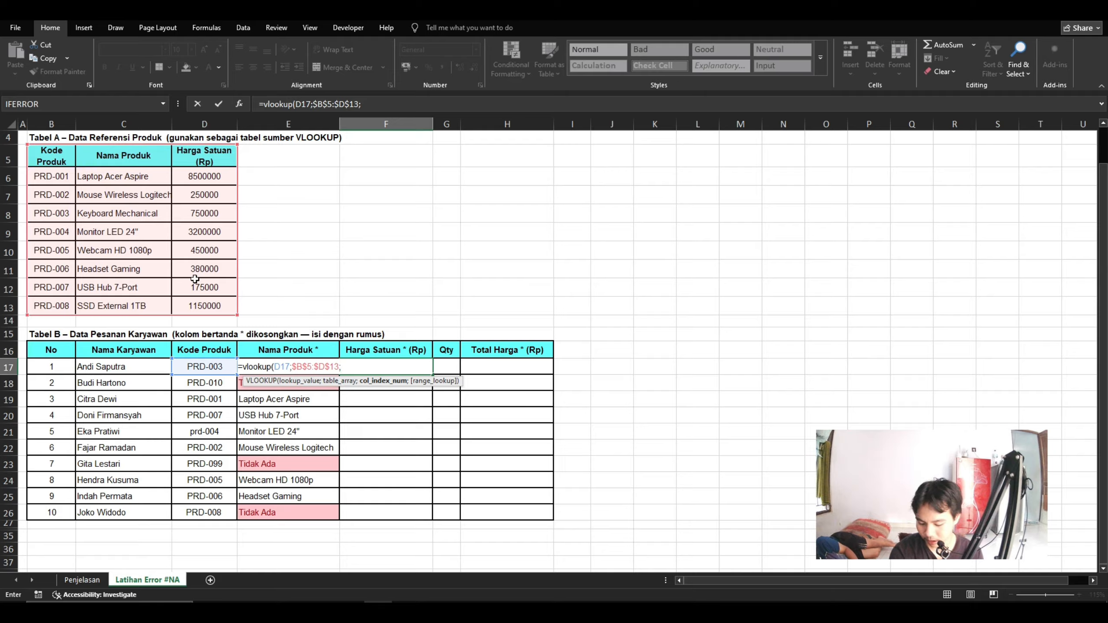
pyautogui.write('3;')
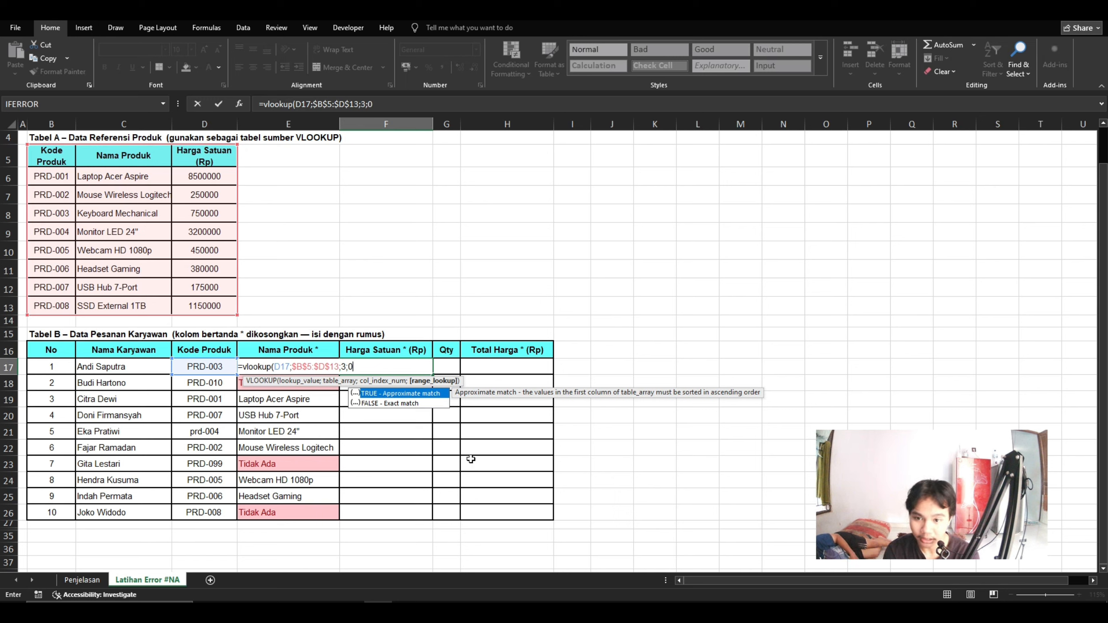
pyautogui.write('0)')
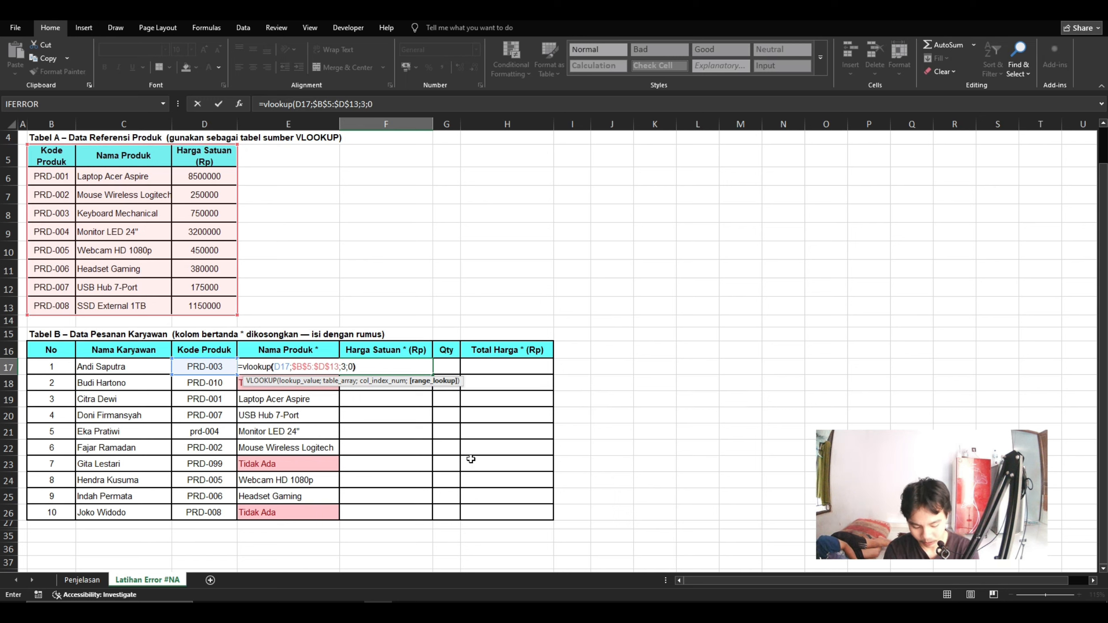
pyautogui.press('Return')
pyautogui.press('Return')
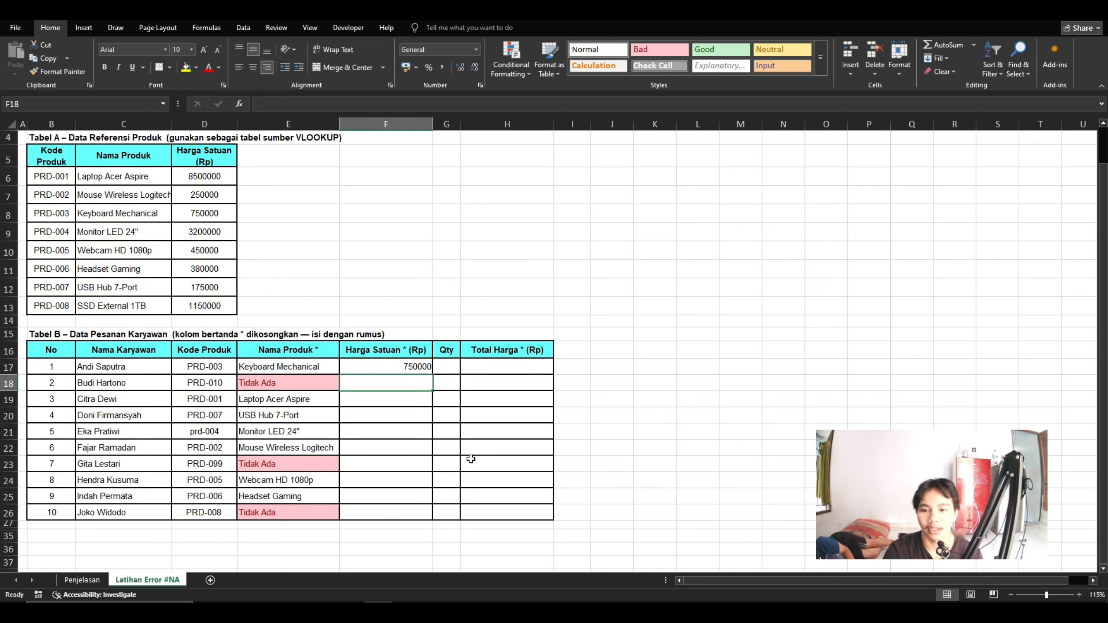
# - Check F17's unit price against the PRD-003 row in Tabel A
pyautogui.click(388, 368)
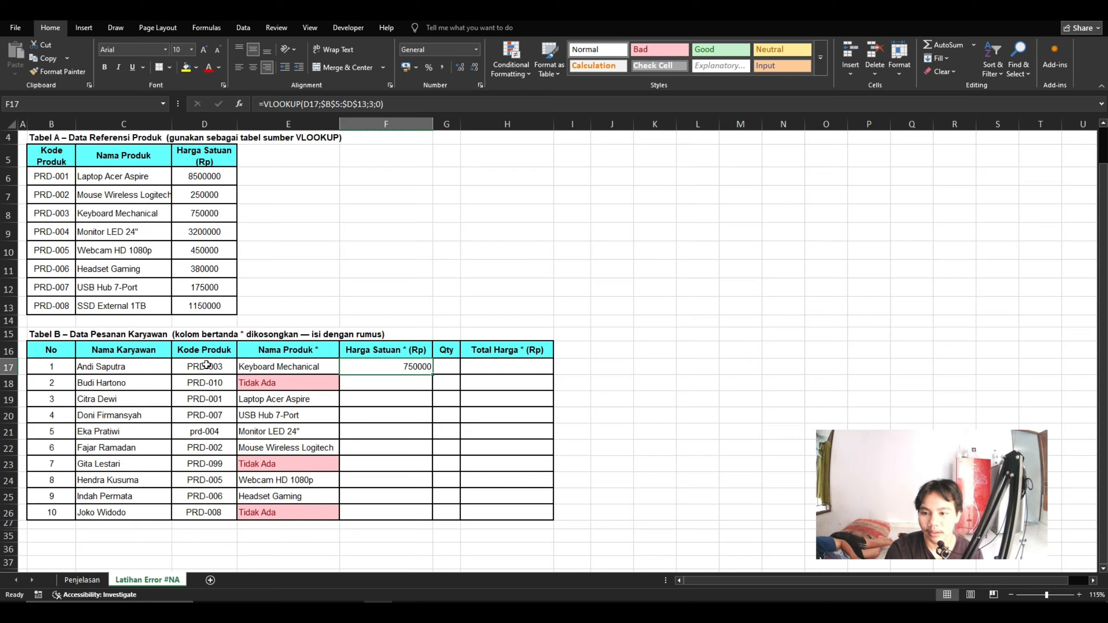
pyautogui.click(207, 366)
pyautogui.click(427, 370)
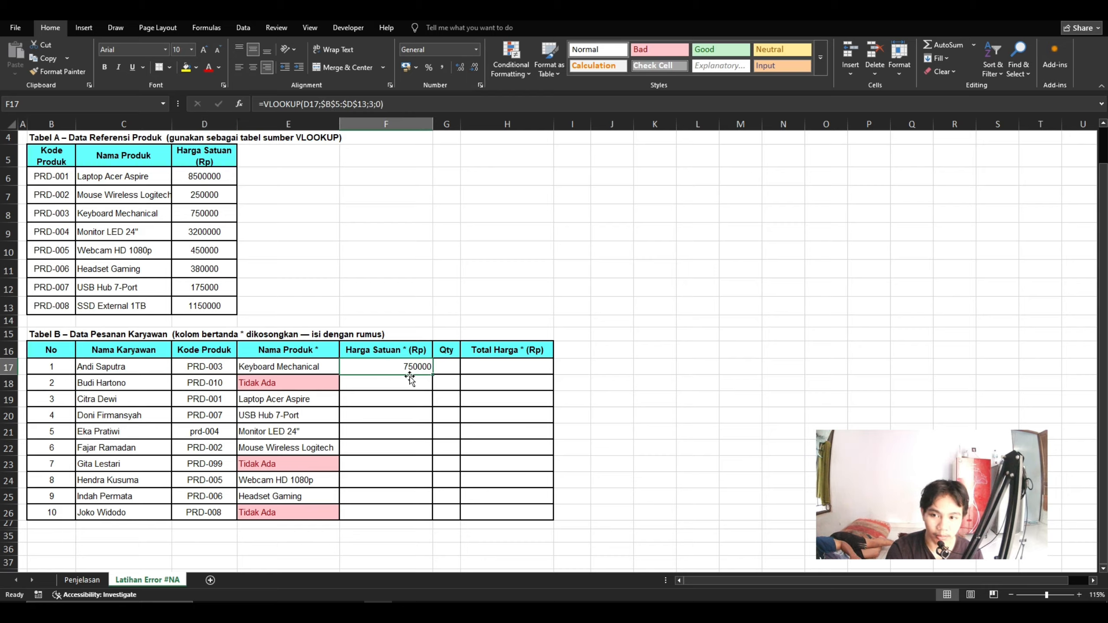
pyautogui.click(348, 412)
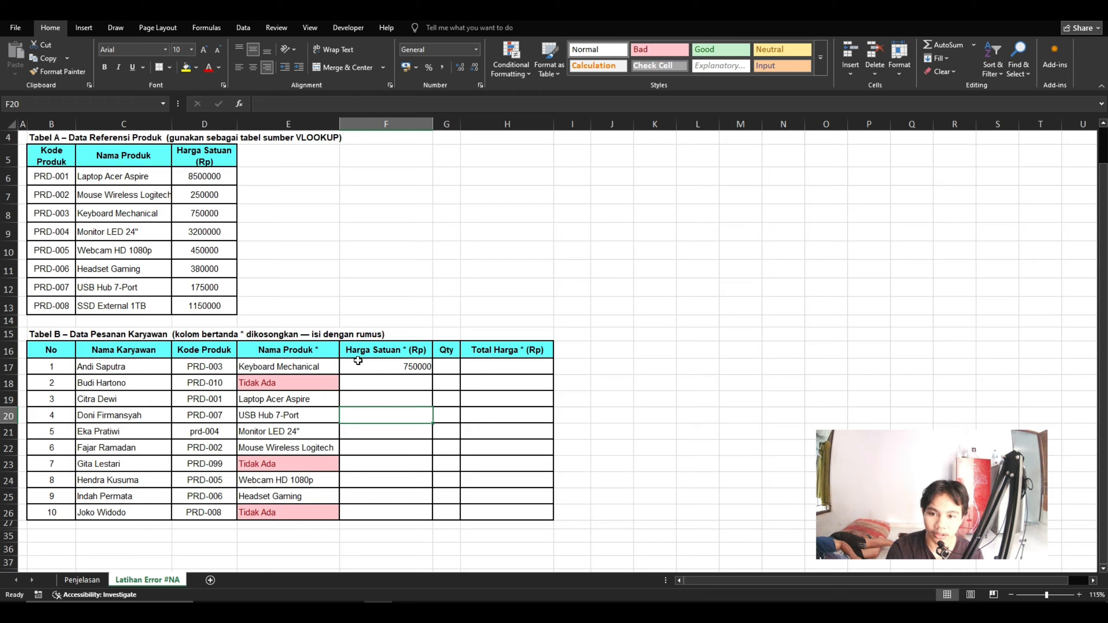
pyautogui.click(359, 365)
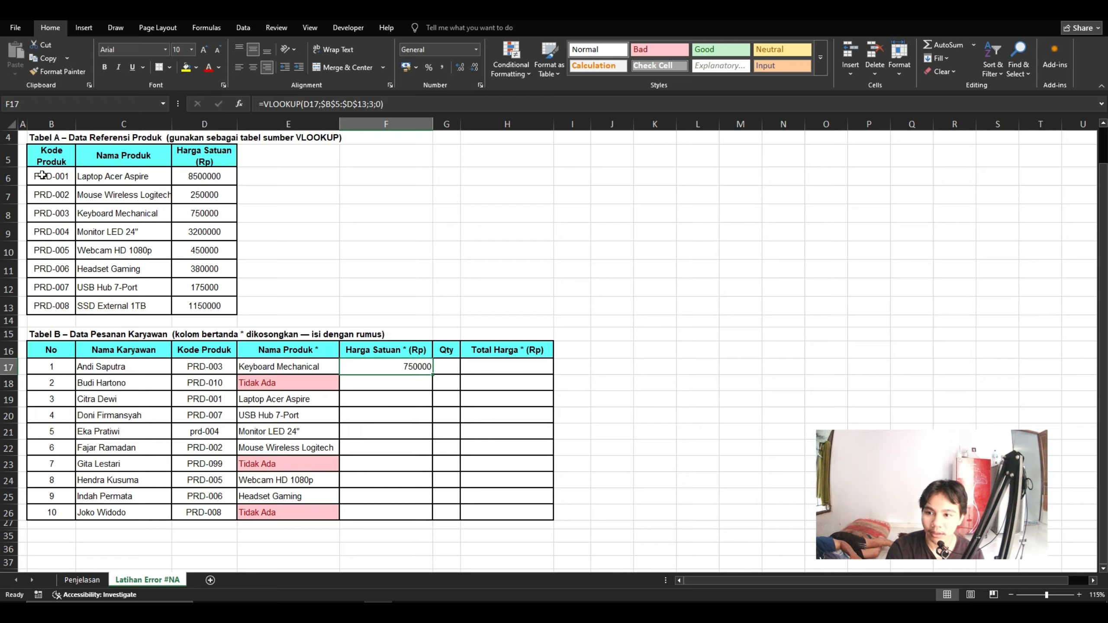
pyautogui.click(47, 211)
pyautogui.click(219, 216)
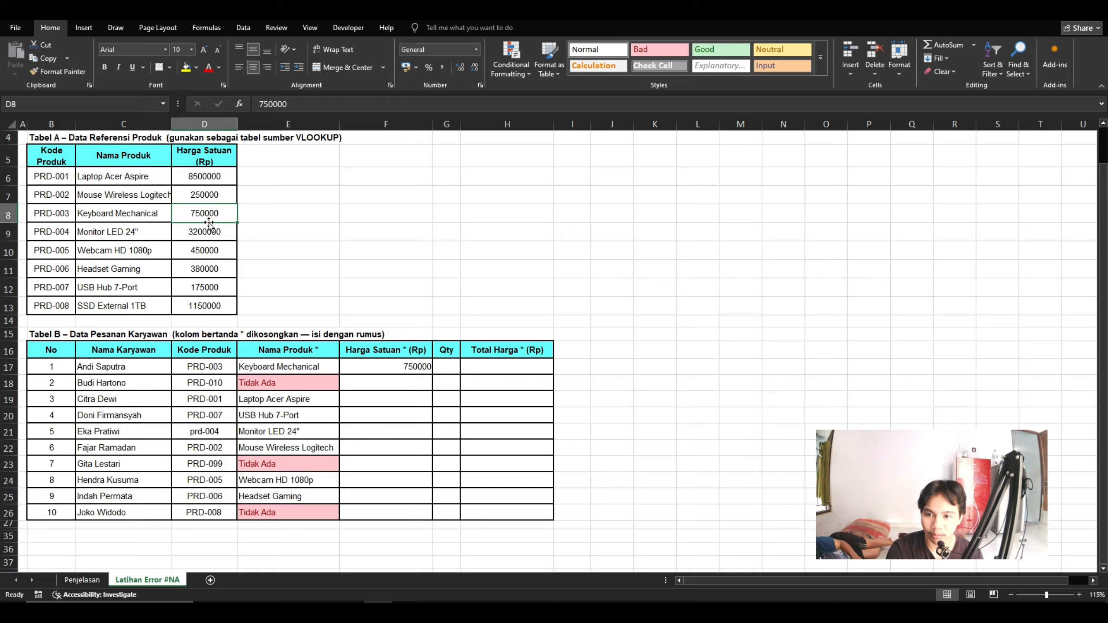
pyautogui.click(399, 356)
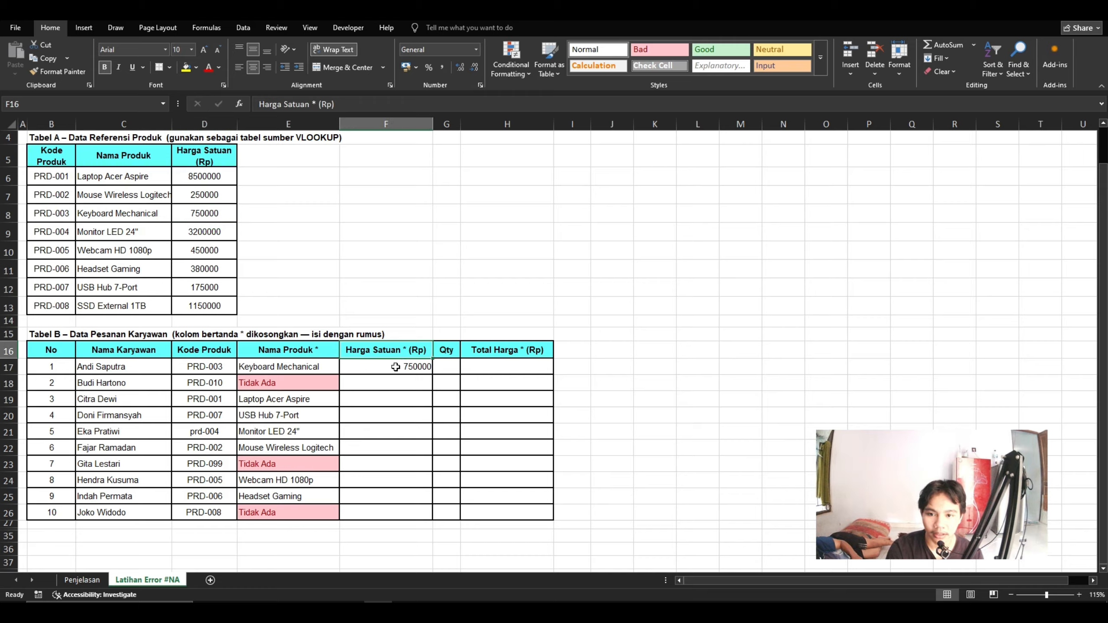
# - Fill F17's VLOOKUP formula down the Harga Satuan column through F26
pyautogui.click(395, 367)
pyautogui.doubleClick(432, 373)
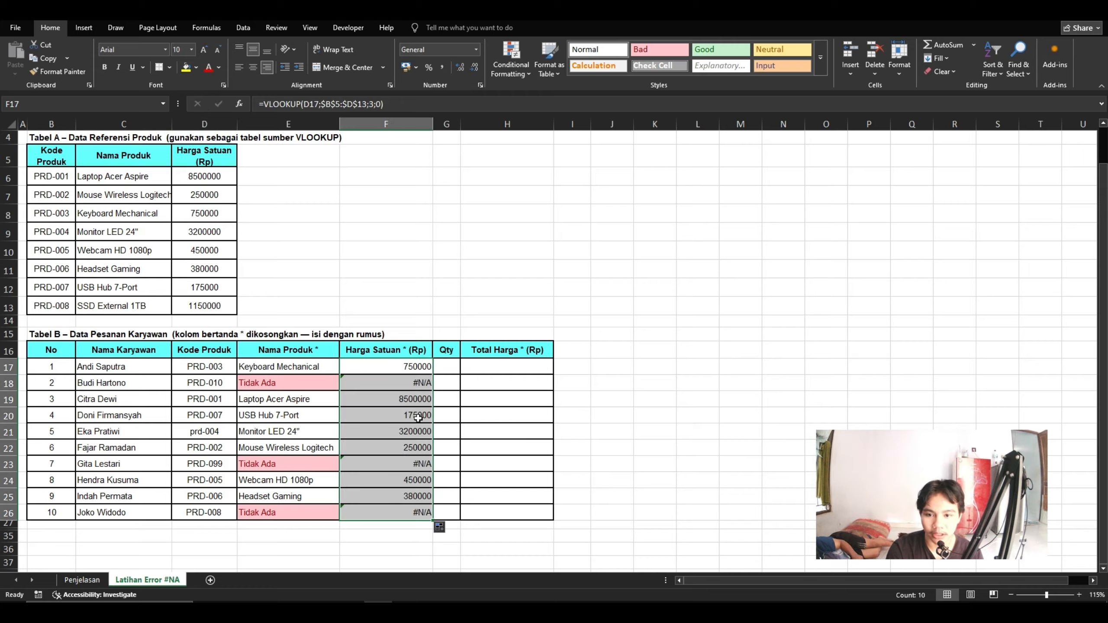
pyautogui.click(469, 457)
pyautogui.click(405, 381)
pyautogui.click(491, 435)
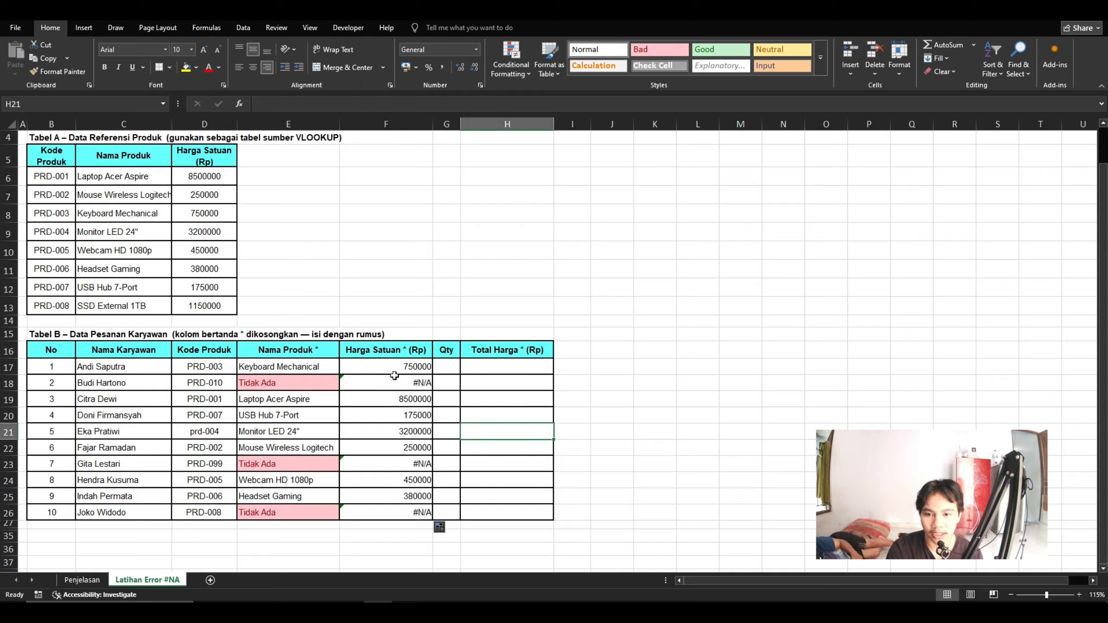
# - Examine the #N/A cells in the Harga Satuan column and compare row 26's PRD-008 code with its entry in Tabel A
pyautogui.click(394, 384)
pyautogui.click(396, 464)
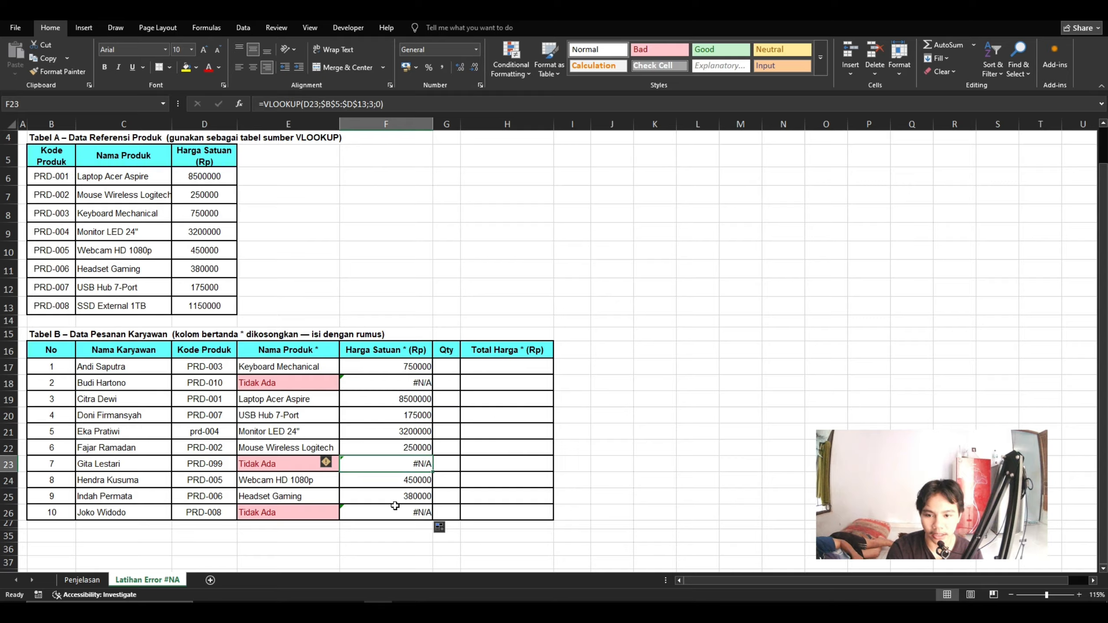
pyautogui.click(395, 511)
pyautogui.click(137, 512)
pyautogui.click(201, 512)
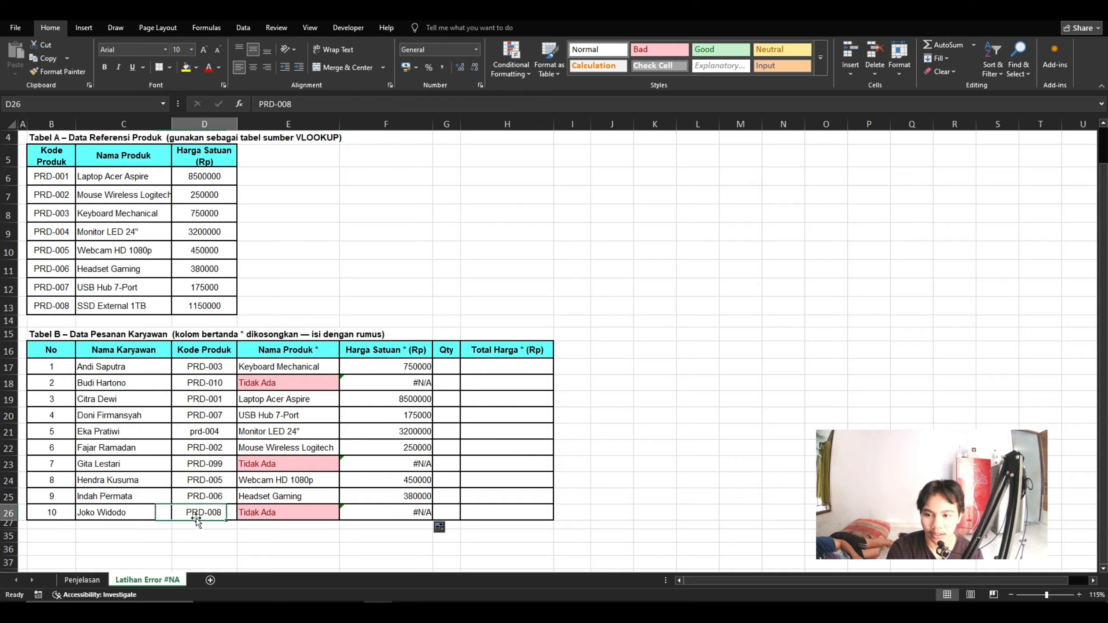
pyautogui.click(127, 510)
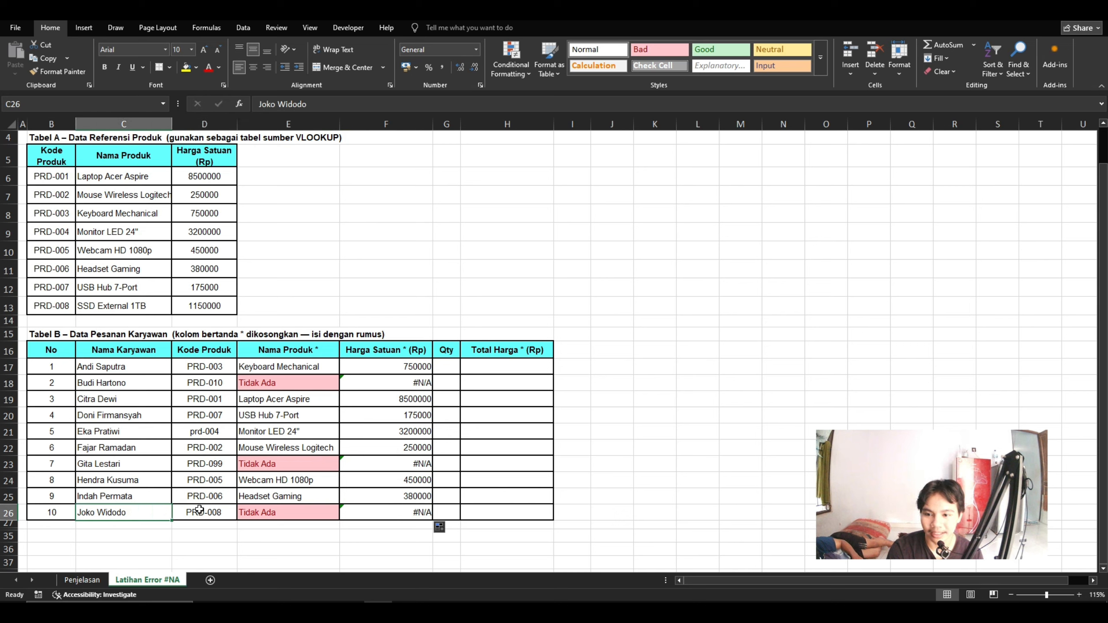
pyautogui.click(199, 510)
pyautogui.click(49, 305)
pyautogui.click(144, 306)
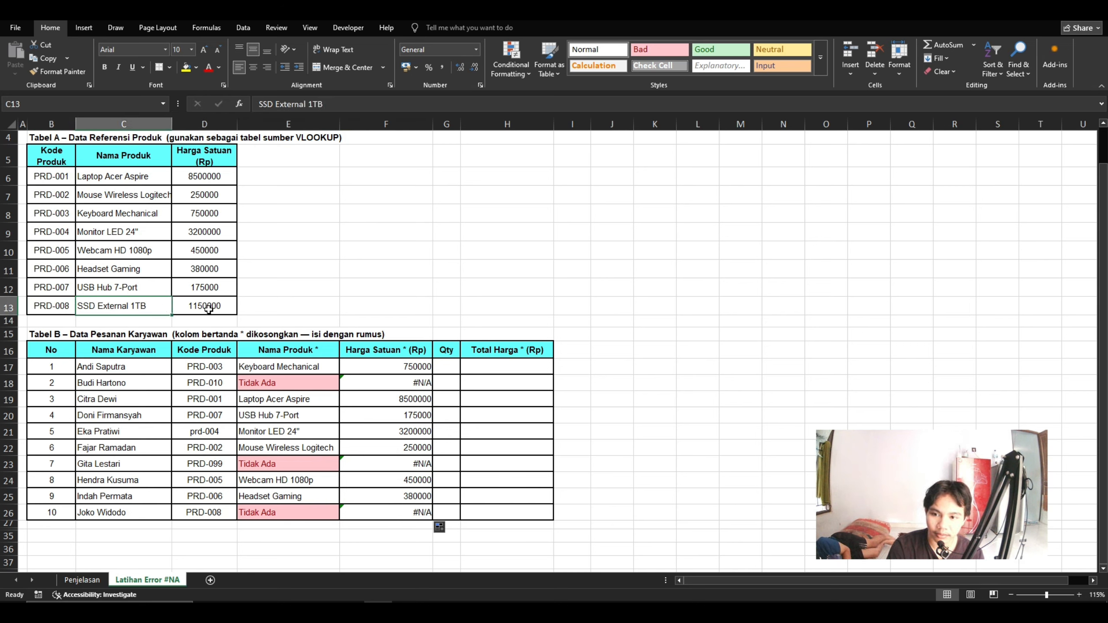
pyautogui.click(59, 308)
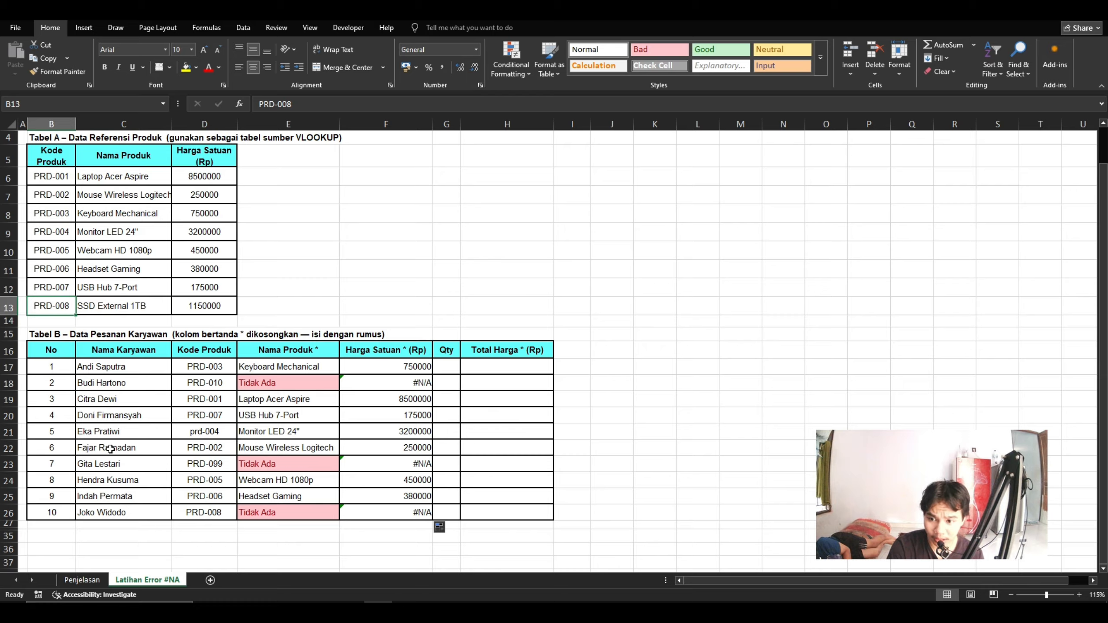
pyautogui.click(213, 510)
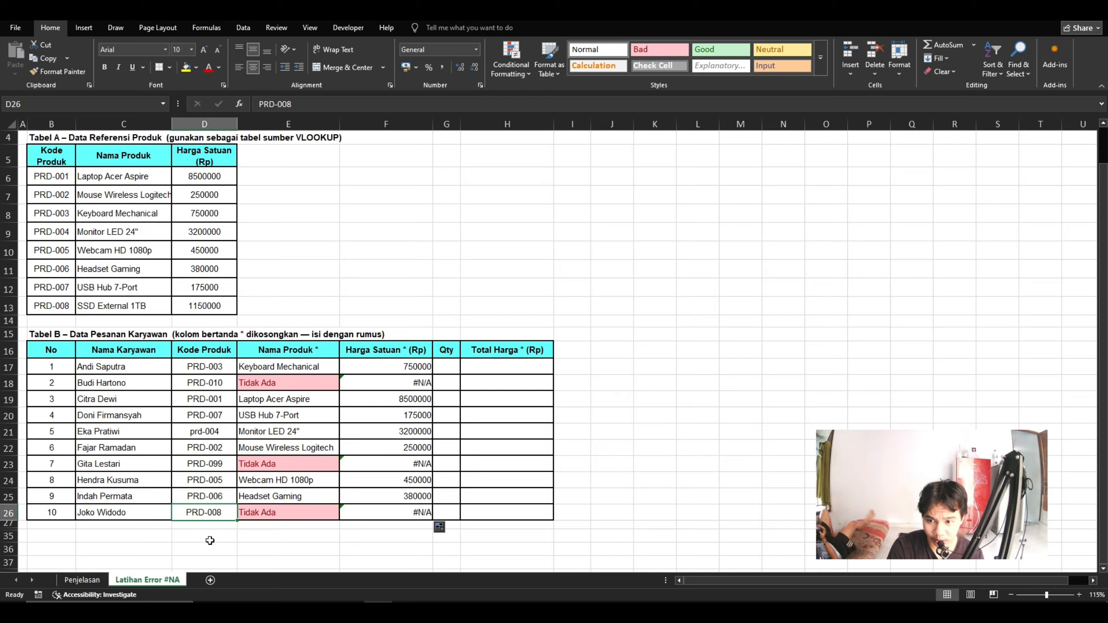
pyautogui.click(255, 515)
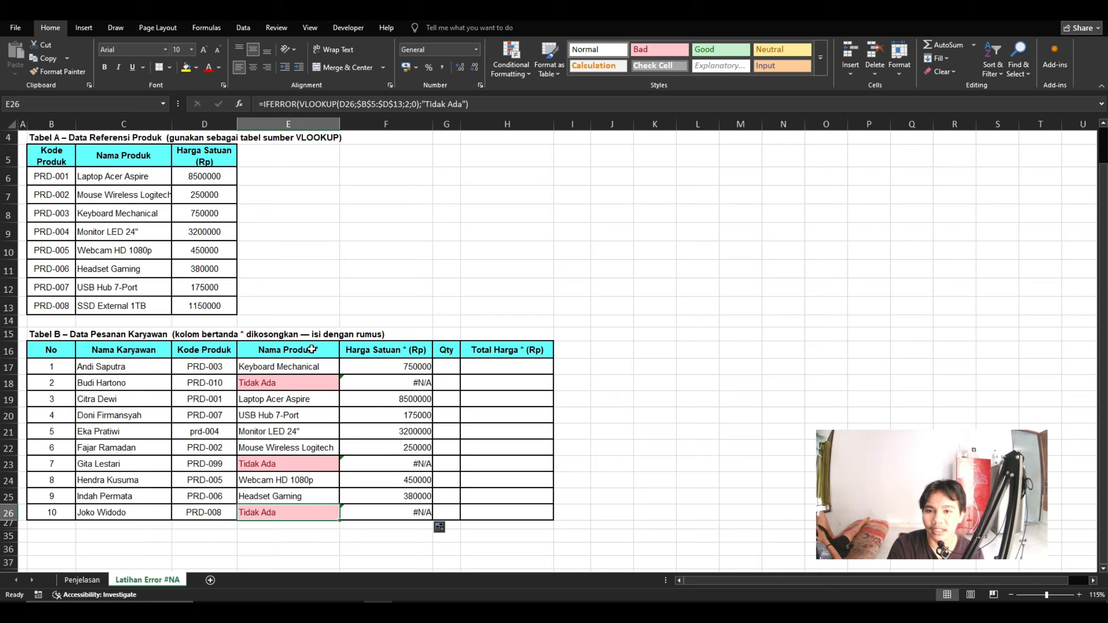
pyautogui.click(371, 515)
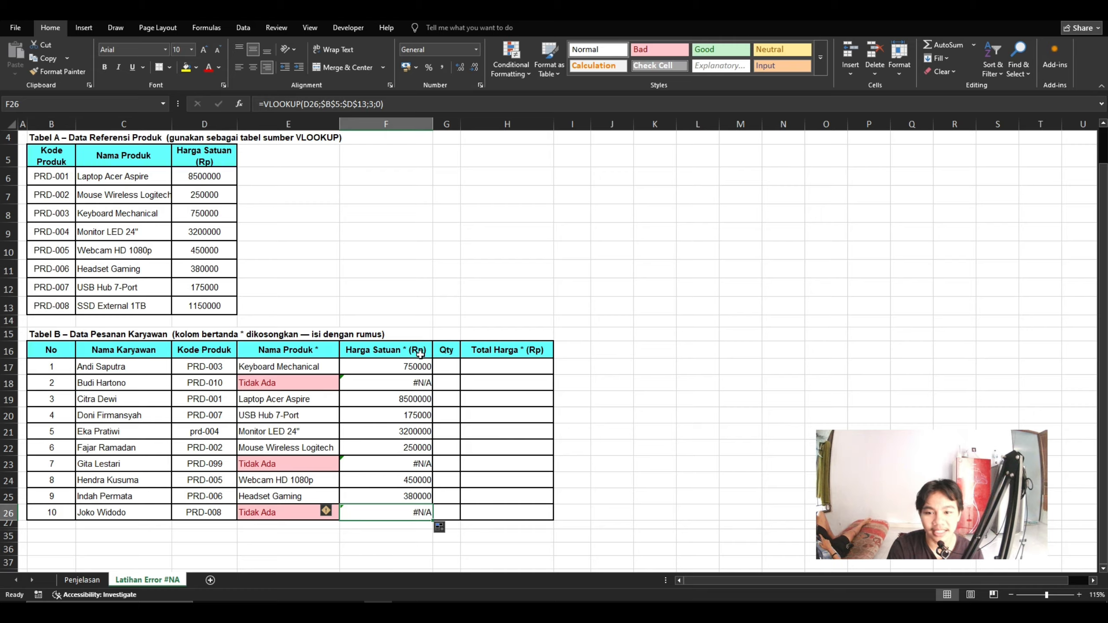
# - Review the Harga Satuan results in F18, F22, F23 and F26 for lookup errors
pyautogui.click(405, 384)
pyautogui.click(417, 452)
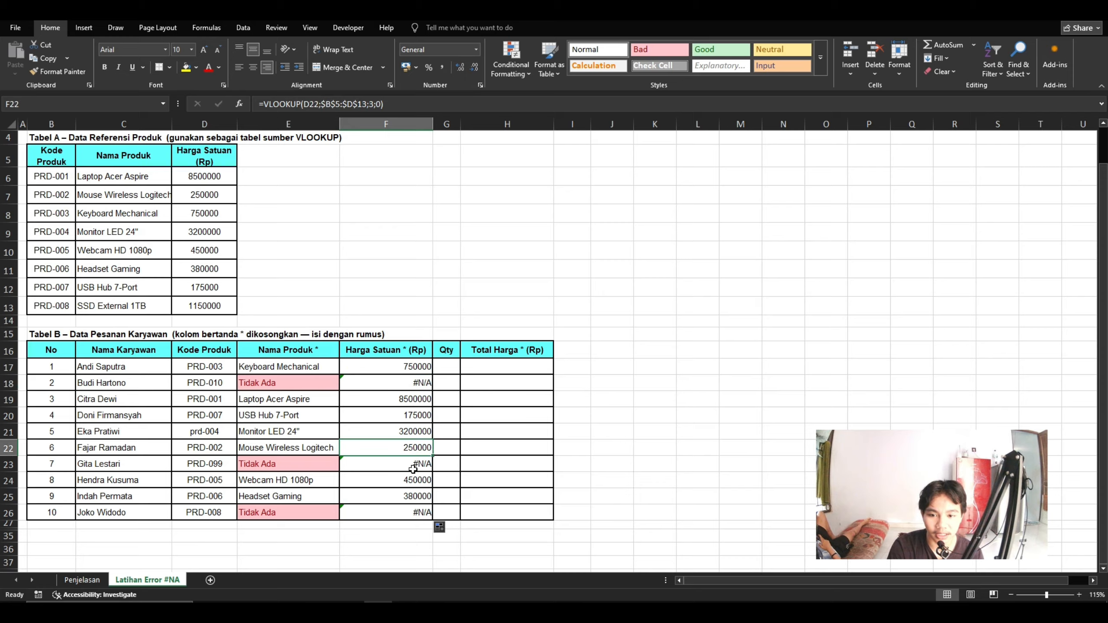
pyautogui.click(414, 465)
pyautogui.click(409, 516)
pyautogui.click(528, 429)
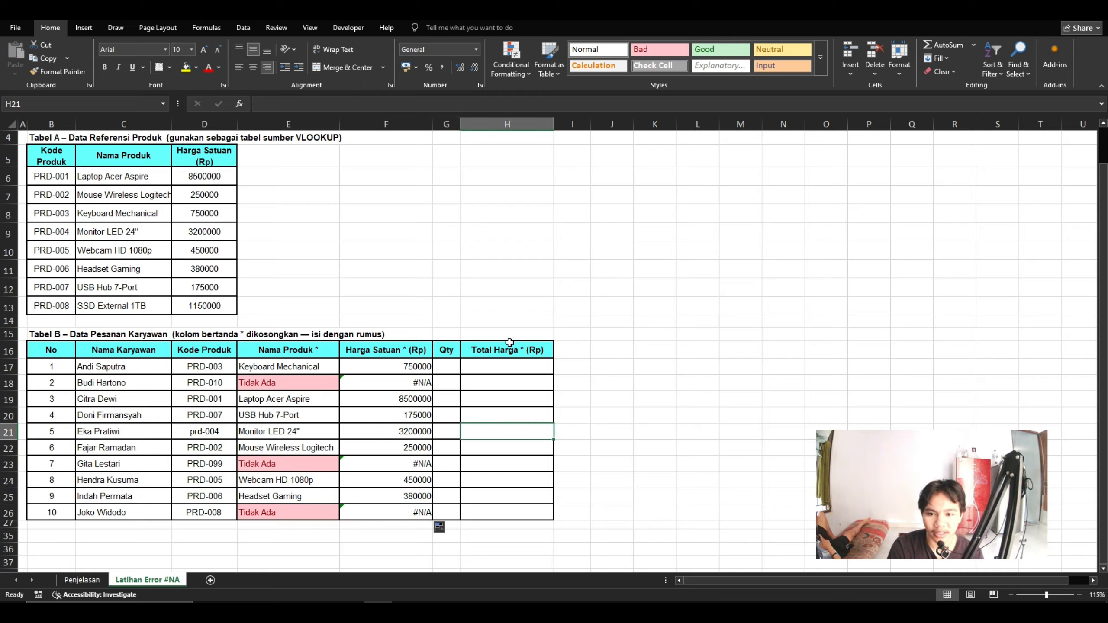
# - Wrap F17's VLOOKUP formula in IFERROR so that errors return "Tidak Ada"
pyautogui.click(412, 369)
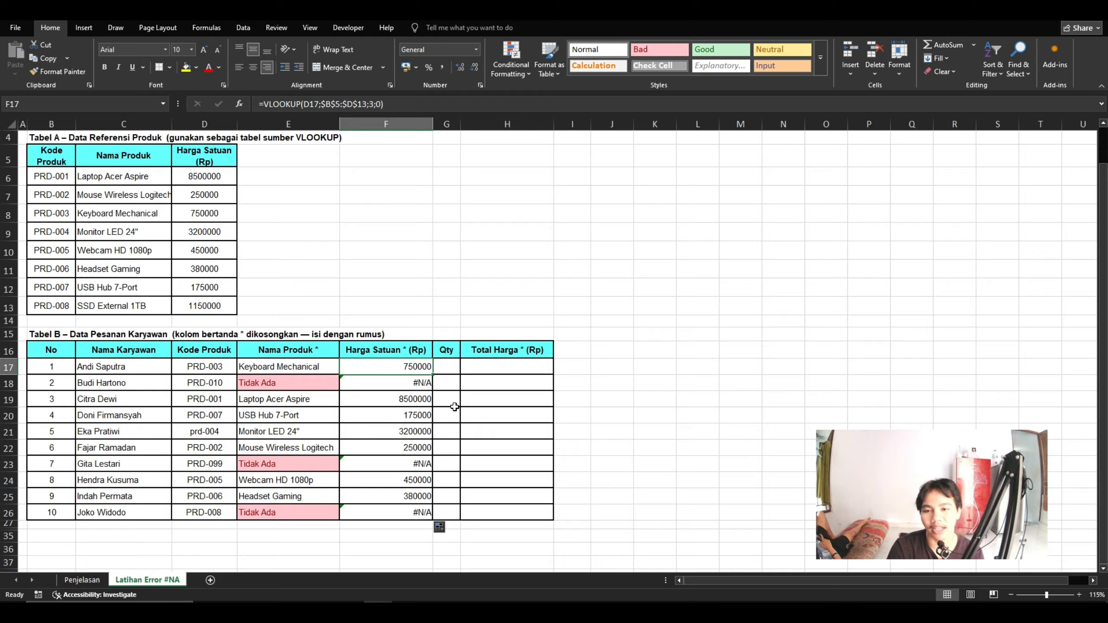
pyautogui.click(264, 106)
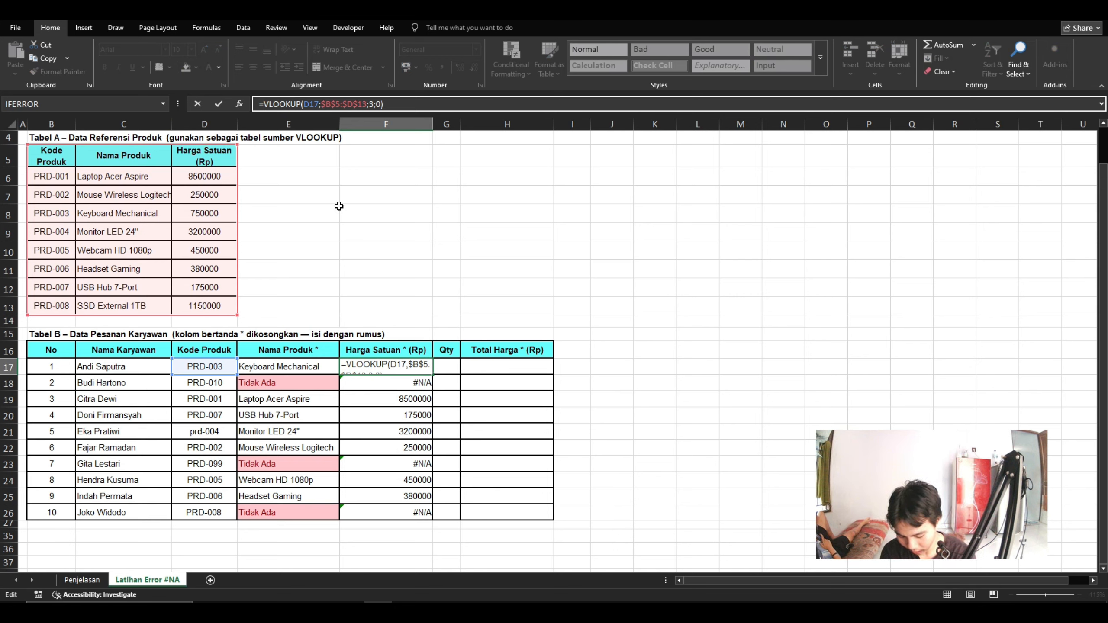
pyautogui.write('IFERR')
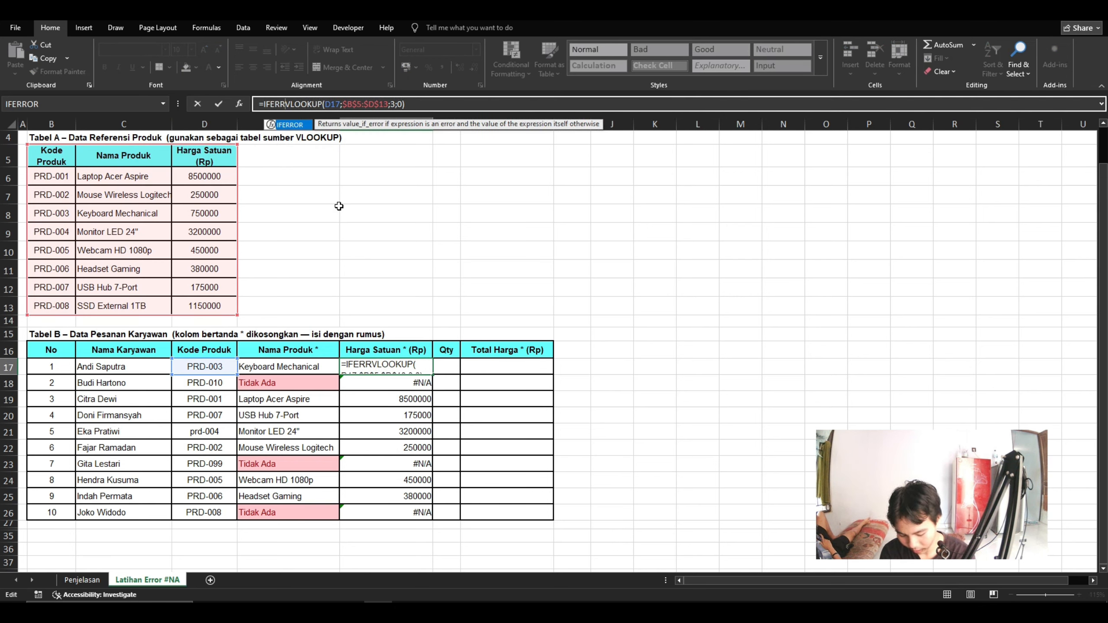
pyautogui.write('OR')
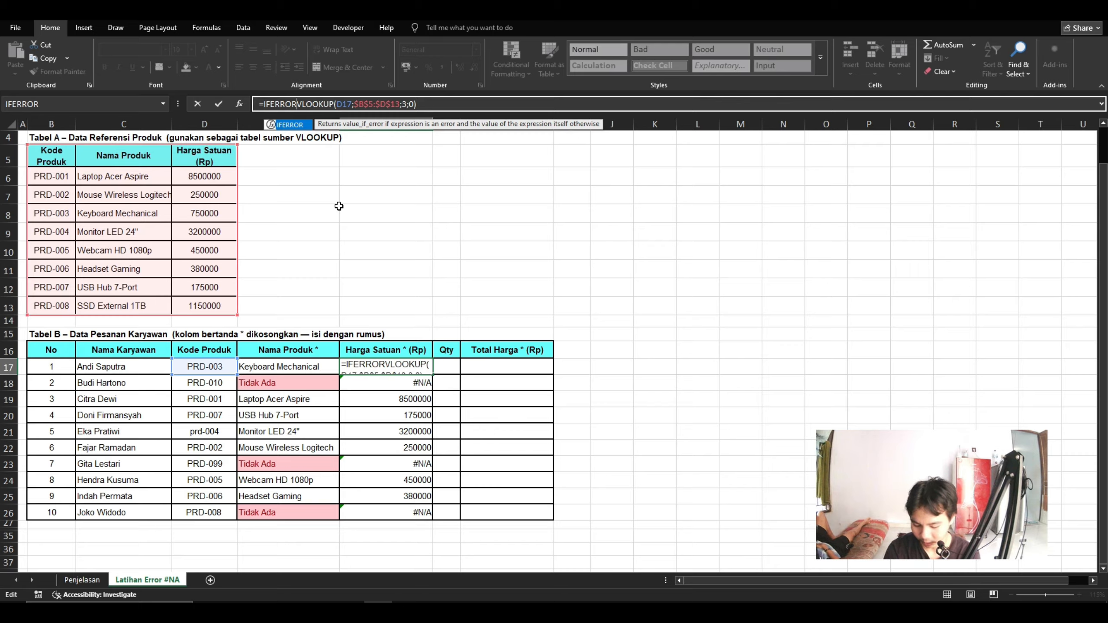
pyautogui.write('(')
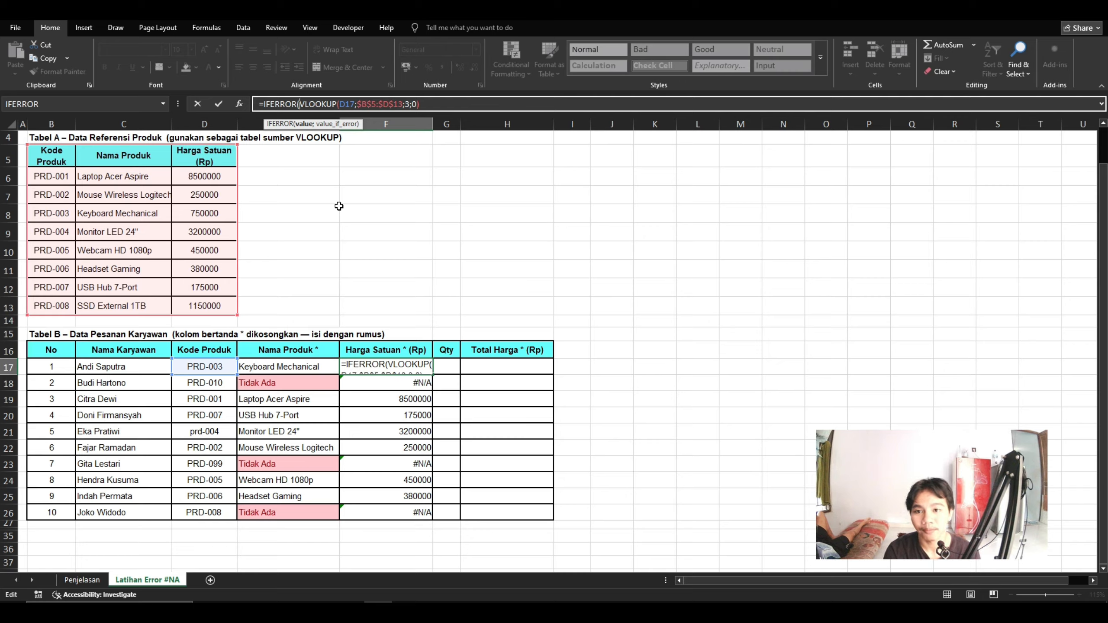
pyautogui.click(426, 104)
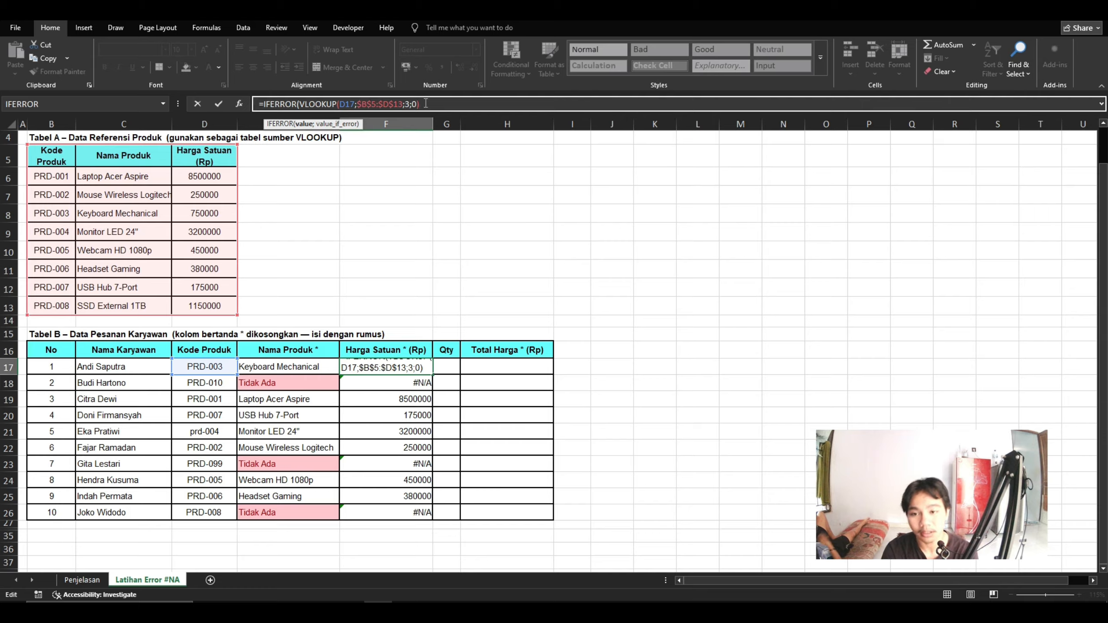
pyautogui.write(';')
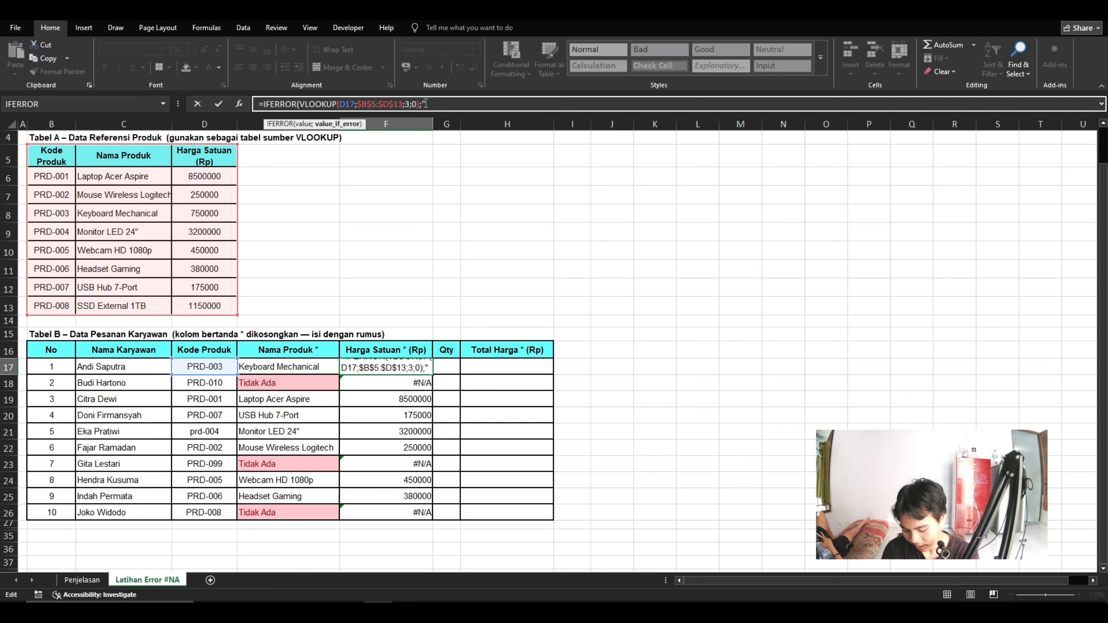
pyautogui.write('T')
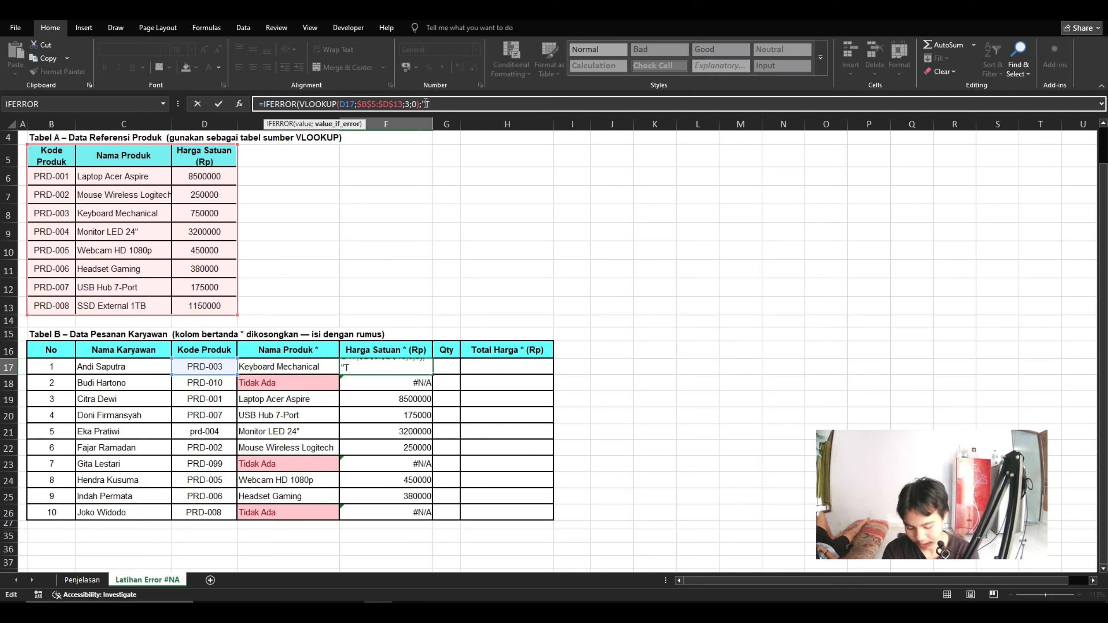
pyautogui.write('idak Ada')
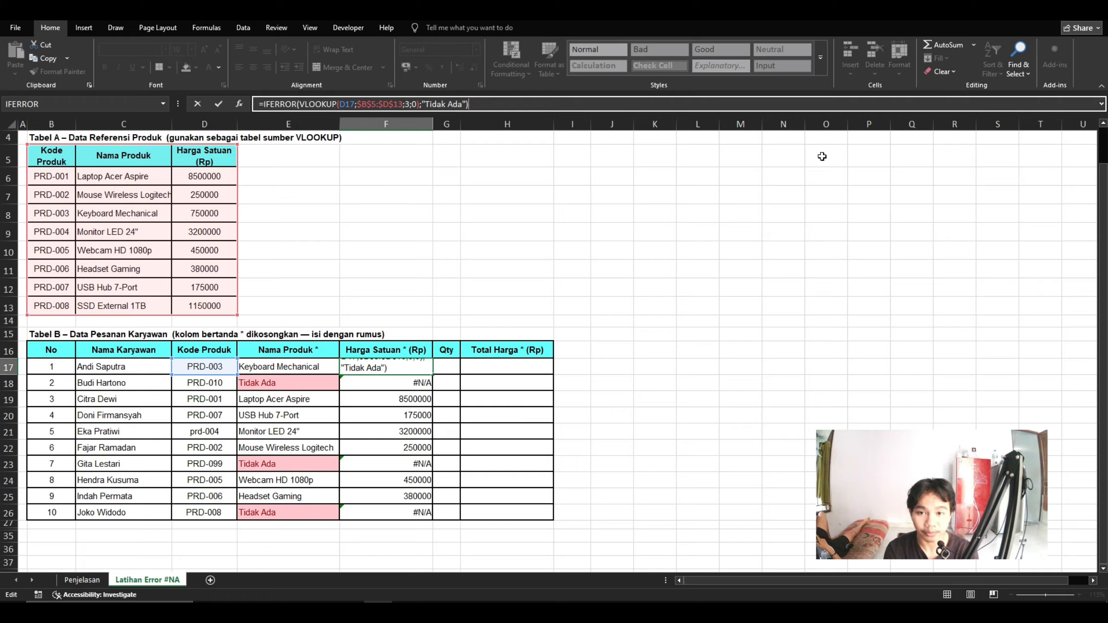
pyautogui.press('Return')
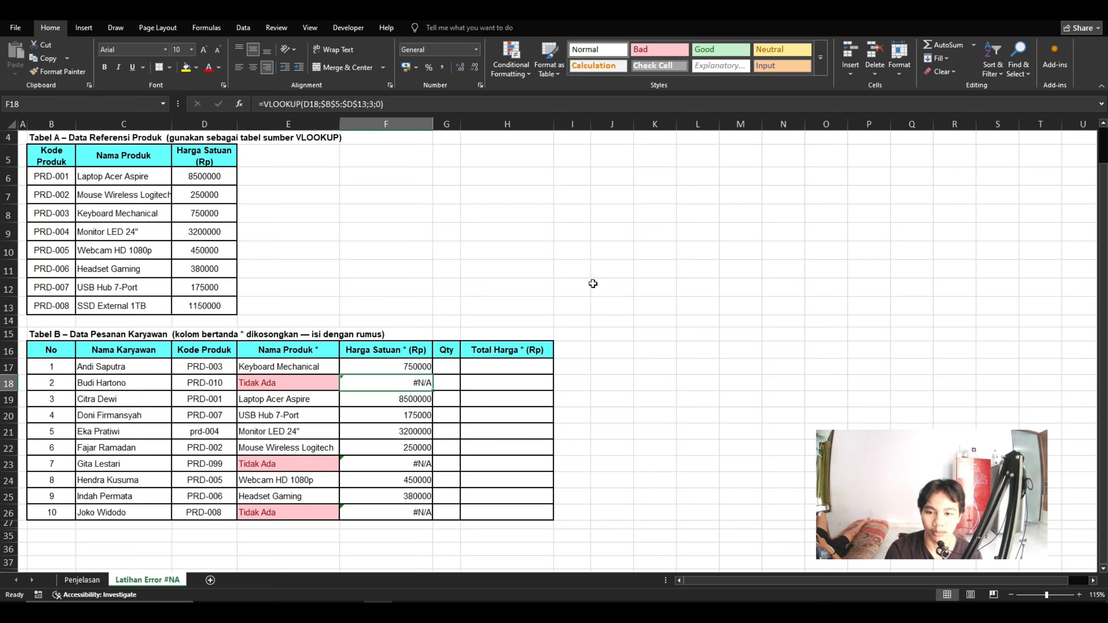
# - Fill F17's IFERROR formula down the Harga Satuan column through F26 and select the range F17:F26
pyautogui.click(406, 367)
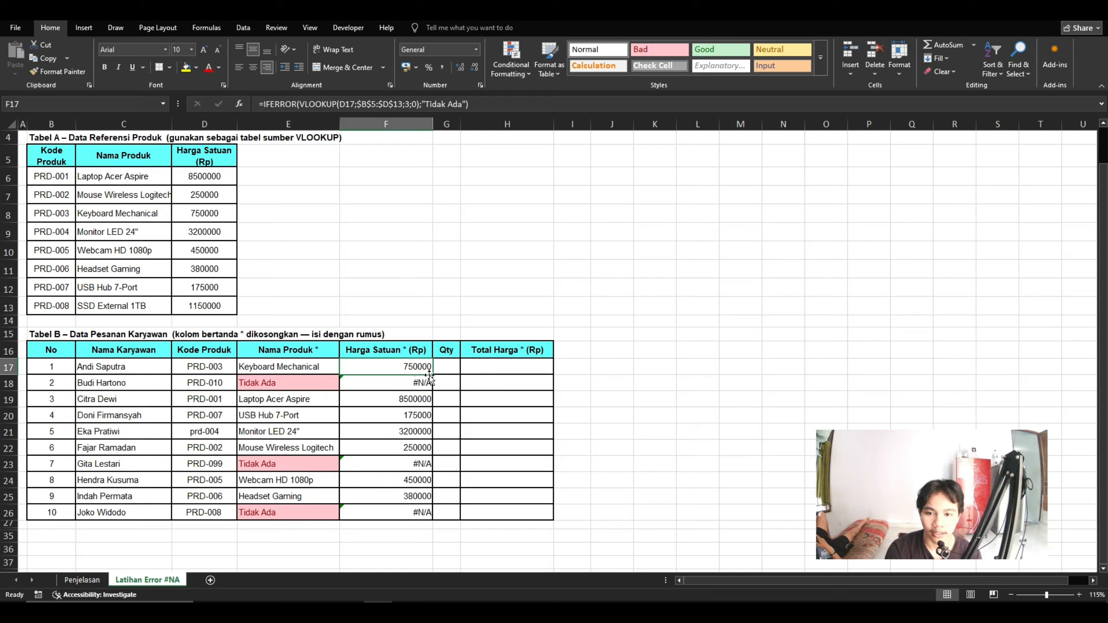
pyautogui.doubleClick(433, 375)
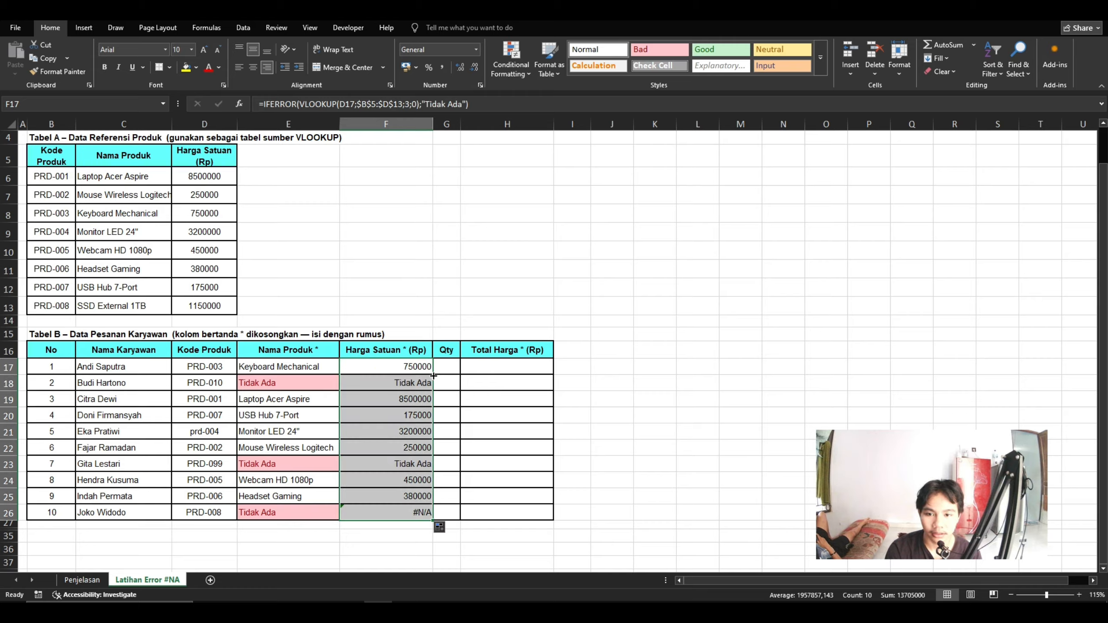
pyautogui.click(483, 456)
pyautogui.click(575, 426)
pyautogui.click(698, 415)
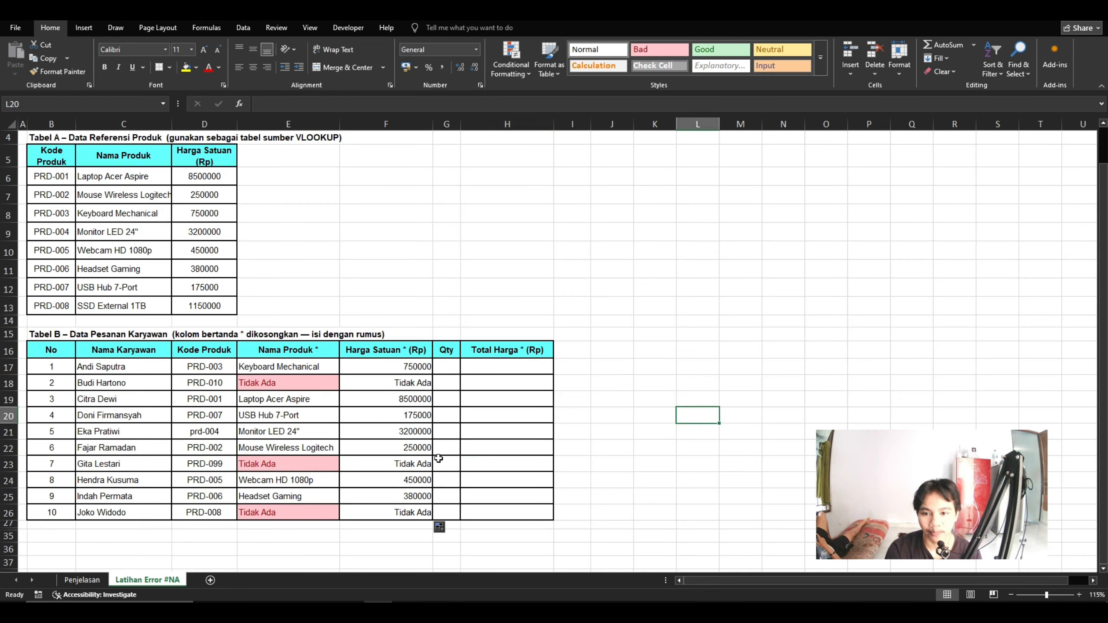
pyautogui.moveTo(406, 368); pyautogui.dragTo(402, 513)
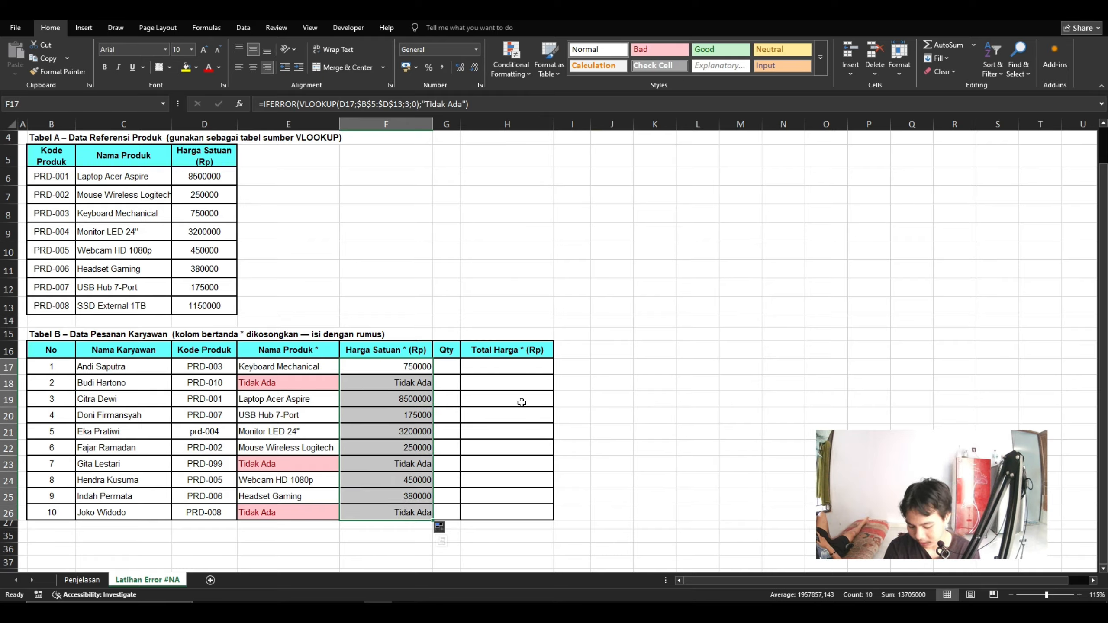
pyautogui.press('alt')
pyautogui.press('h')
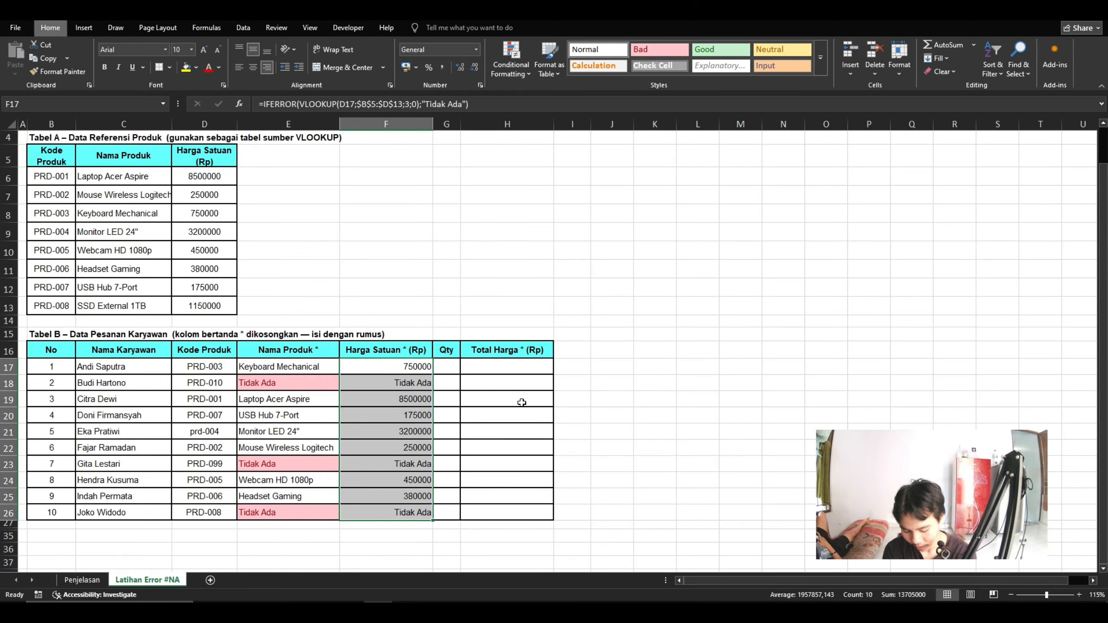
pyautogui.press('l')
pyautogui.press('Escape')
pyautogui.press('Escape')
pyautogui.press('Escape')
# - Add an Equal To highlight rule to F17:F26 that formats cells matching F18 with Light Red Fill with Dark Red Text
pyautogui.press('alt')
pyautogui.press('h')
pyautogui.press('l')
pyautogui.press('h')
pyautogui.press('e')
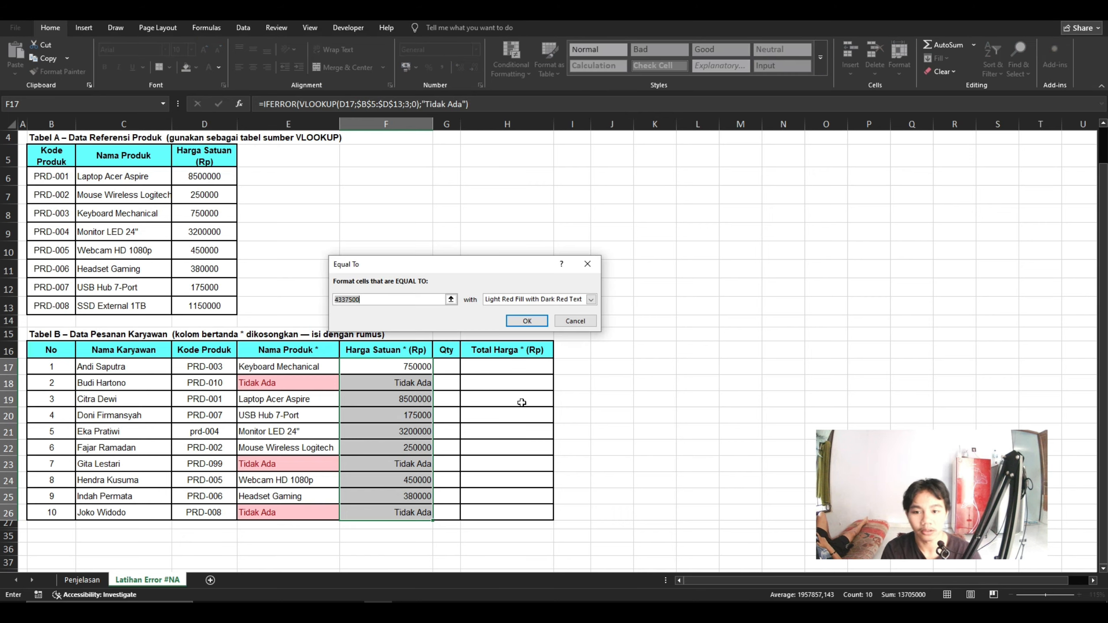
pyautogui.moveTo(380, 270); pyautogui.dragTo(353, 256)
pyautogui.click(410, 386)
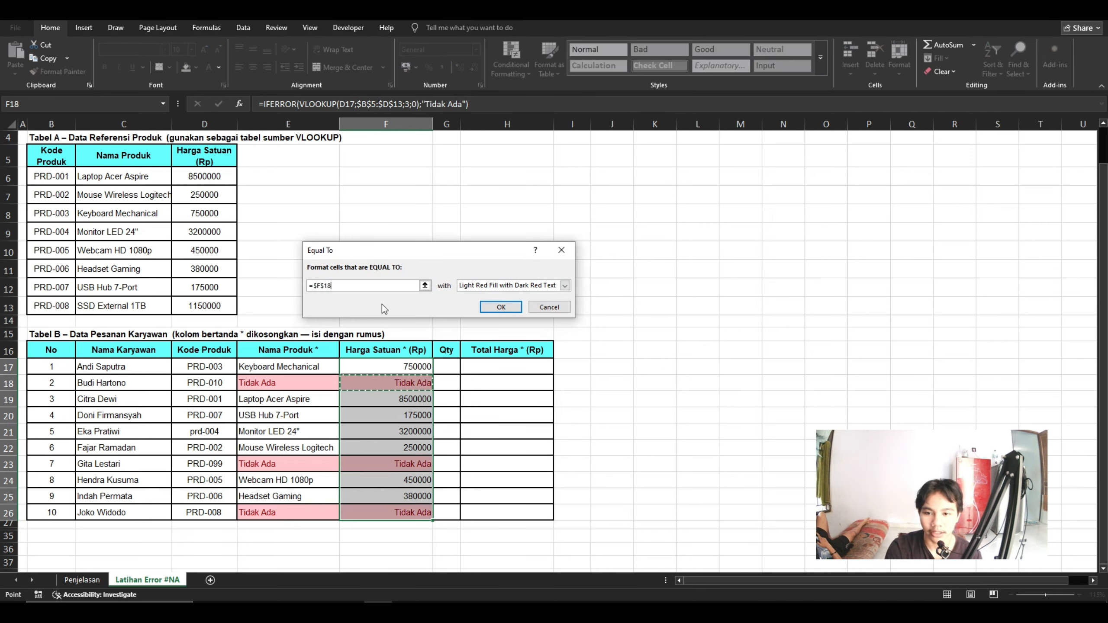
pyautogui.click(501, 307)
pyautogui.click(445, 482)
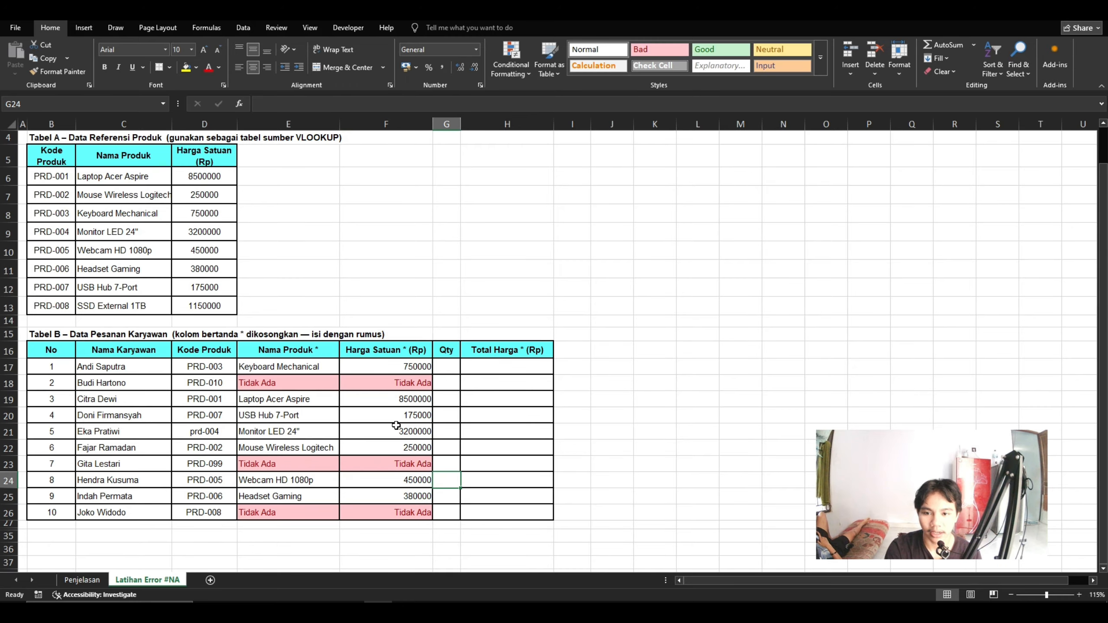
# - Review the Harga Satuan column and its highlighted cells F18, F23 and F26, checking row 18 against its product code and Nama Produk
pyautogui.moveTo(404, 368); pyautogui.dragTo(399, 510)
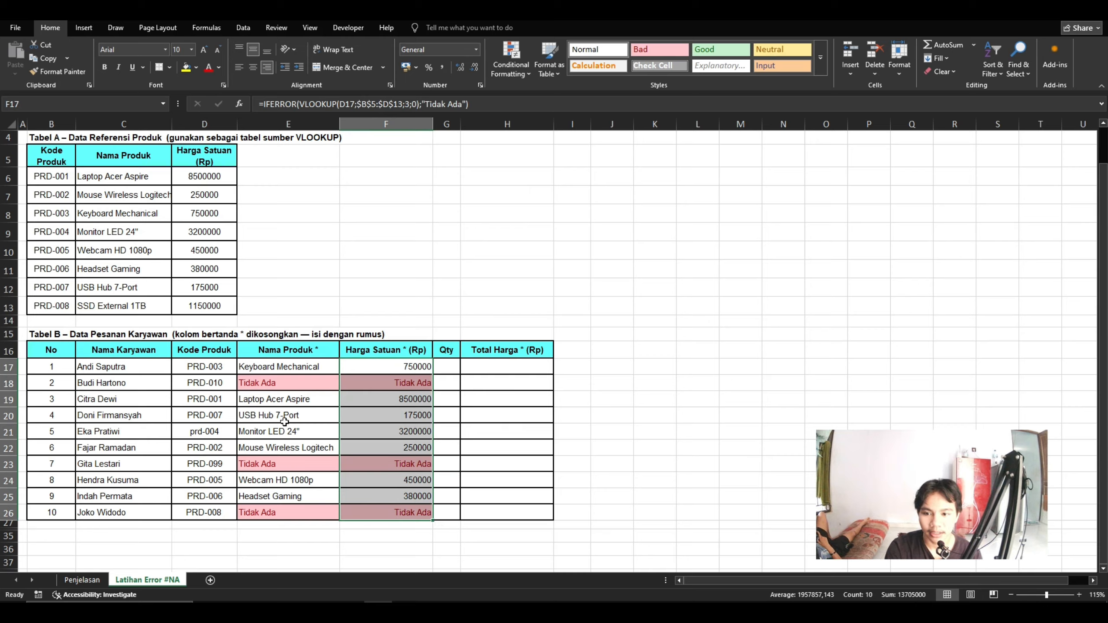
pyautogui.click(274, 385)
pyautogui.click(400, 387)
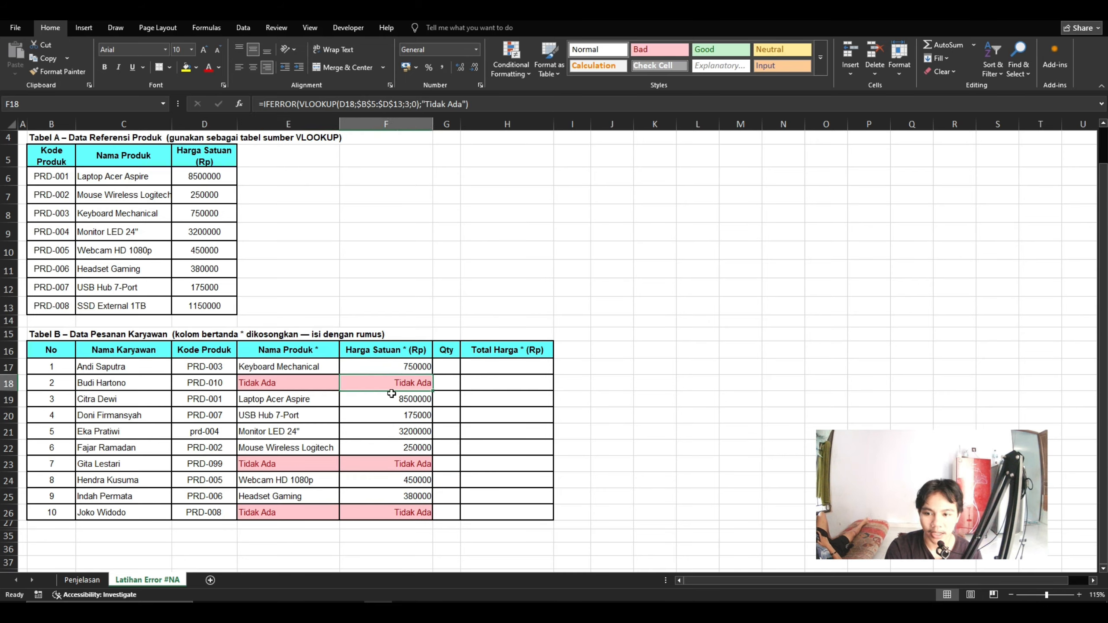
pyautogui.click(220, 382)
pyautogui.click(401, 384)
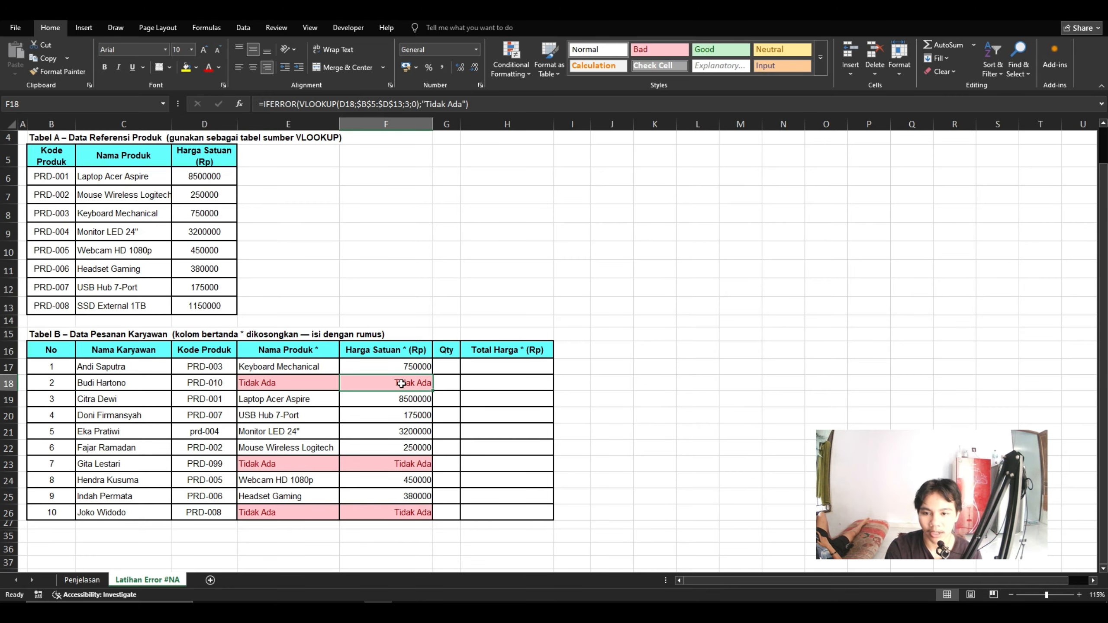
pyautogui.click(397, 464)
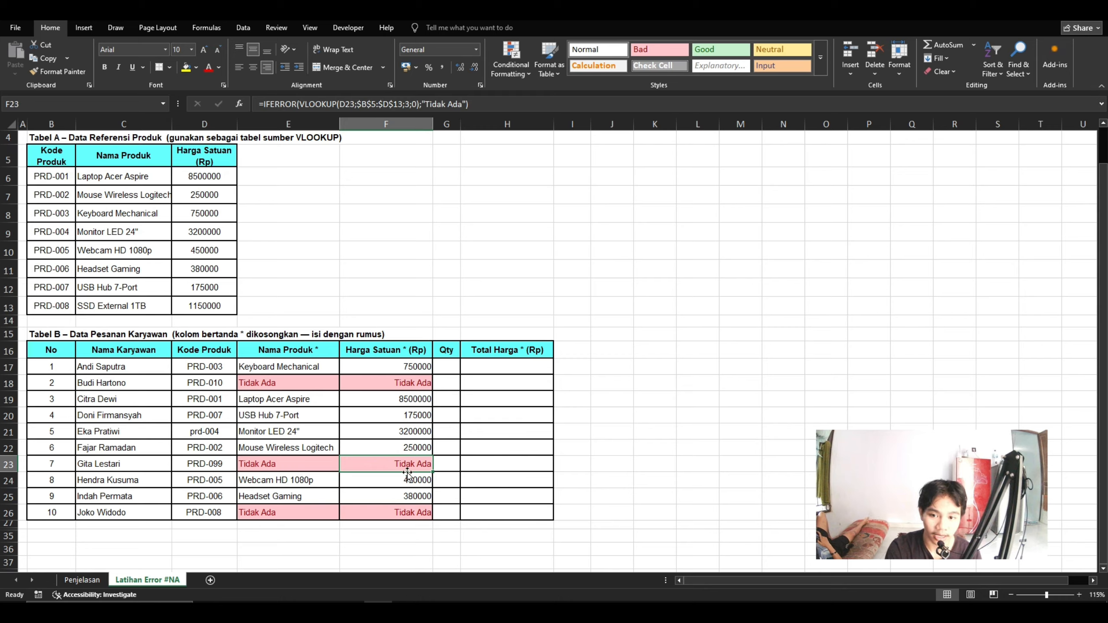
pyautogui.click(398, 515)
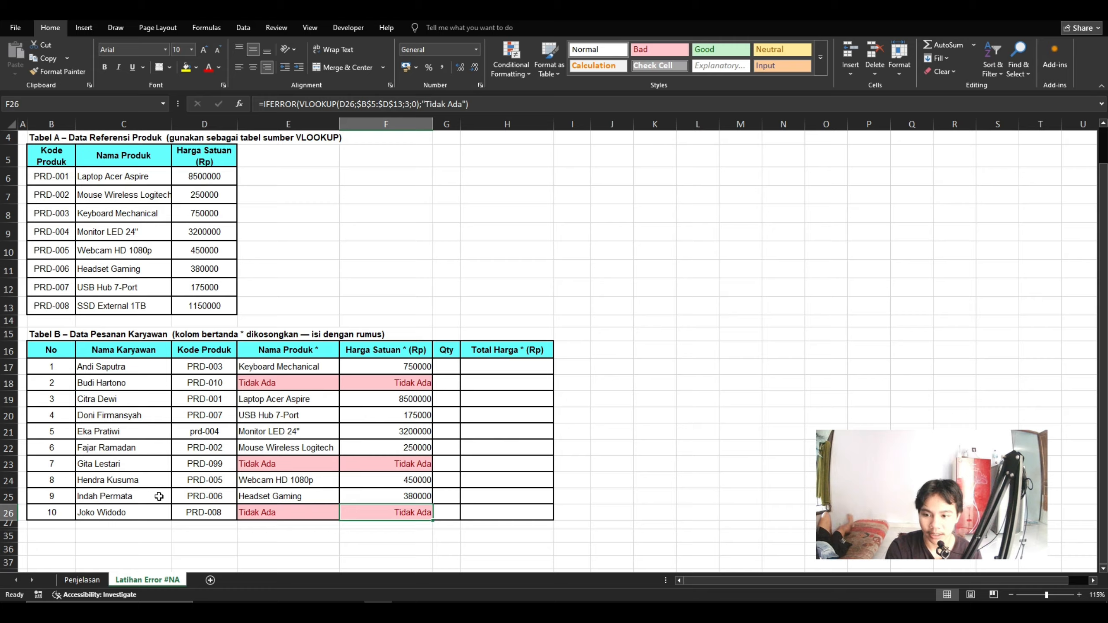
# - Compare the product codes in D26 and D23 with their lookup results, and look over the Nama Produk and Harga Satuan columns
pyautogui.click(203, 516)
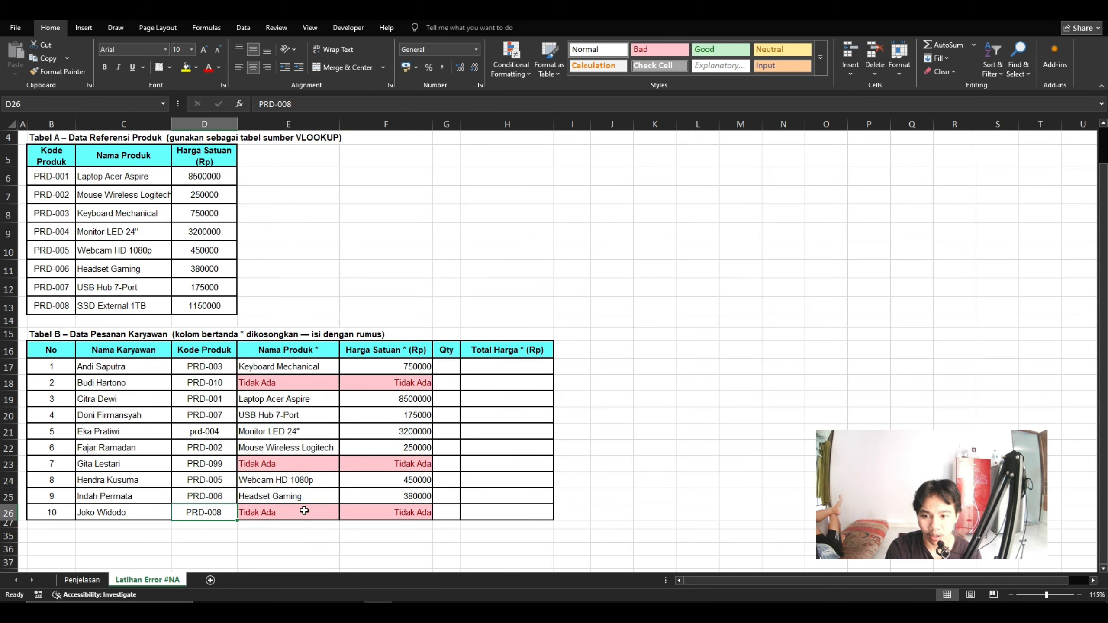
pyautogui.click(416, 513)
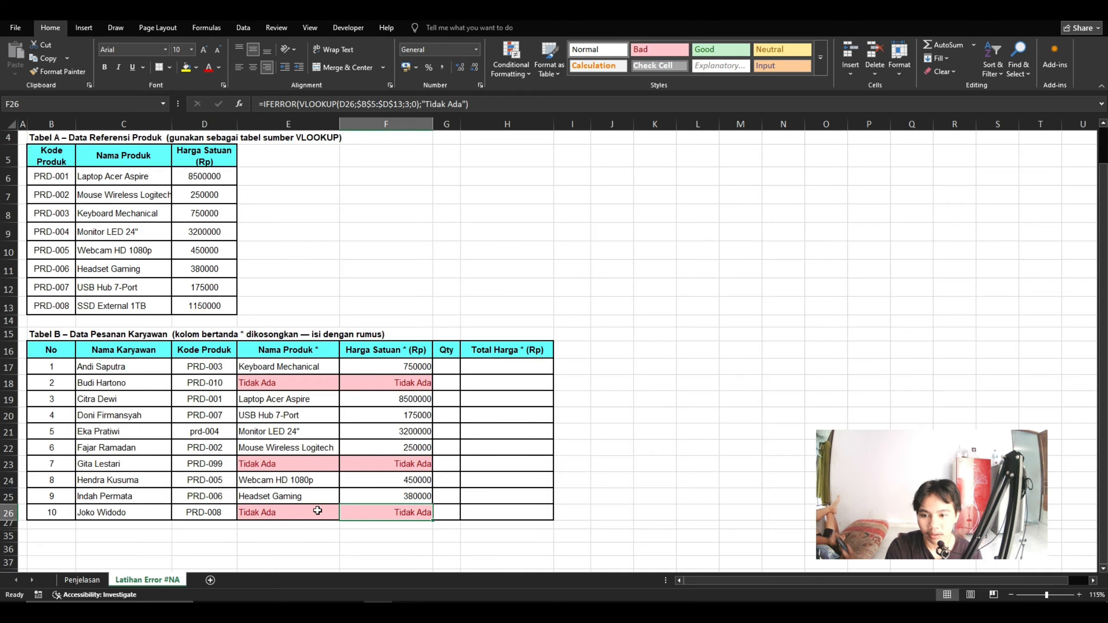
pyautogui.click(212, 464)
pyautogui.click(272, 463)
pyautogui.click(374, 465)
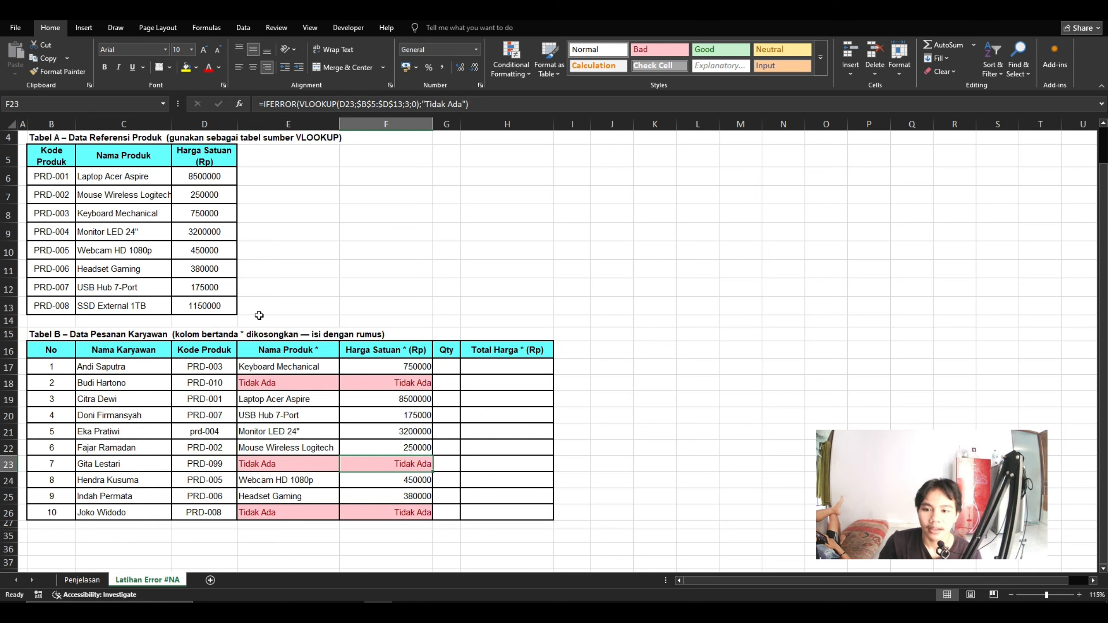
pyautogui.moveTo(283, 365); pyautogui.dragTo(426, 496)
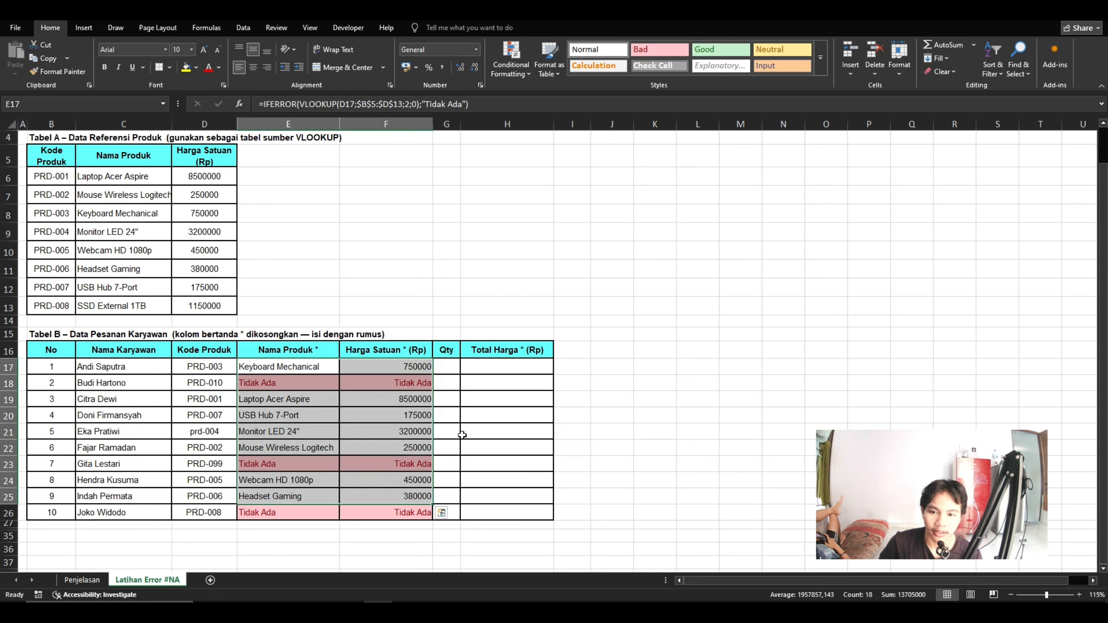
pyautogui.click(464, 435)
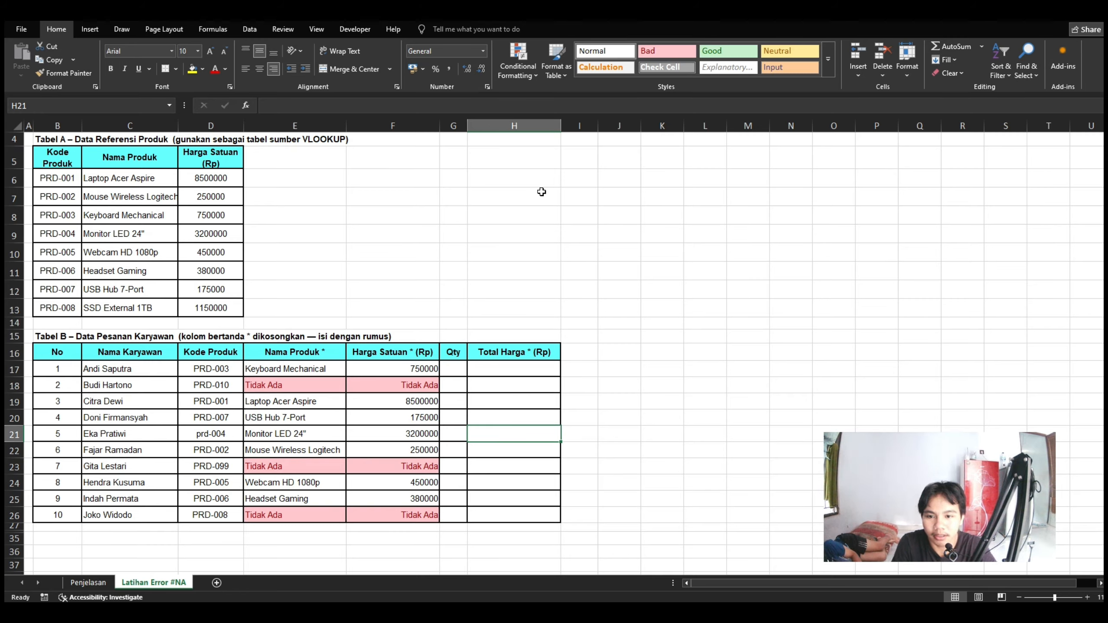
pyautogui.moveTo(453, 366); pyautogui.dragTo(452, 514)
pyautogui.click(495, 443)
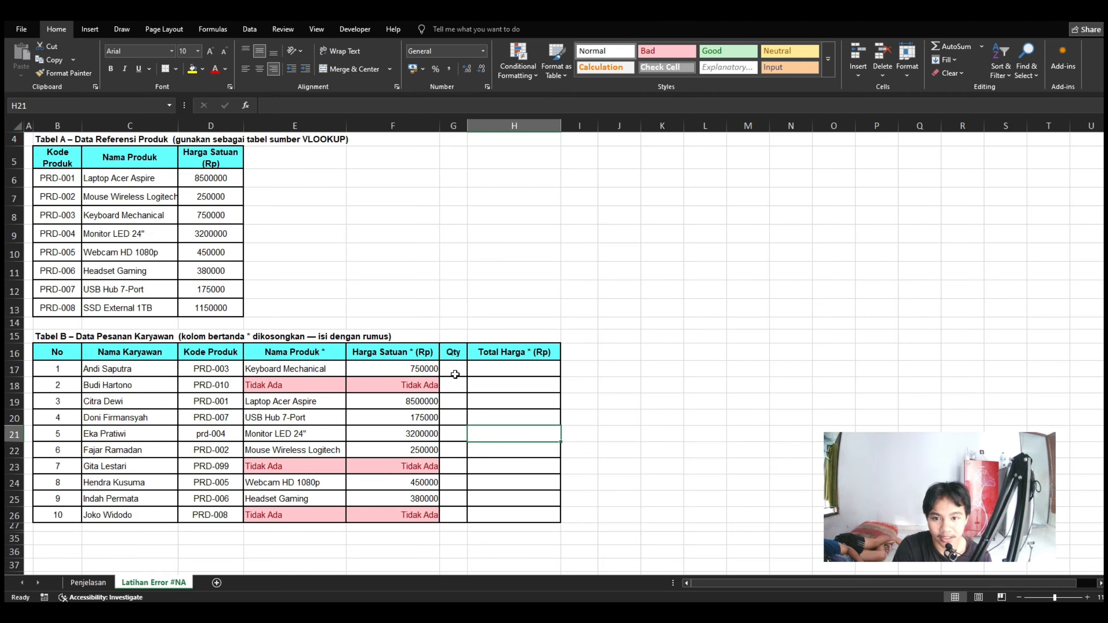
pyautogui.moveTo(456, 371); pyautogui.dragTo(454, 467)
pyautogui.click(507, 420)
# - Enter the Qty values 20, 12, 144, 11 and 34 in G17 through G21 of Tabel B
pyautogui.click(457, 371)
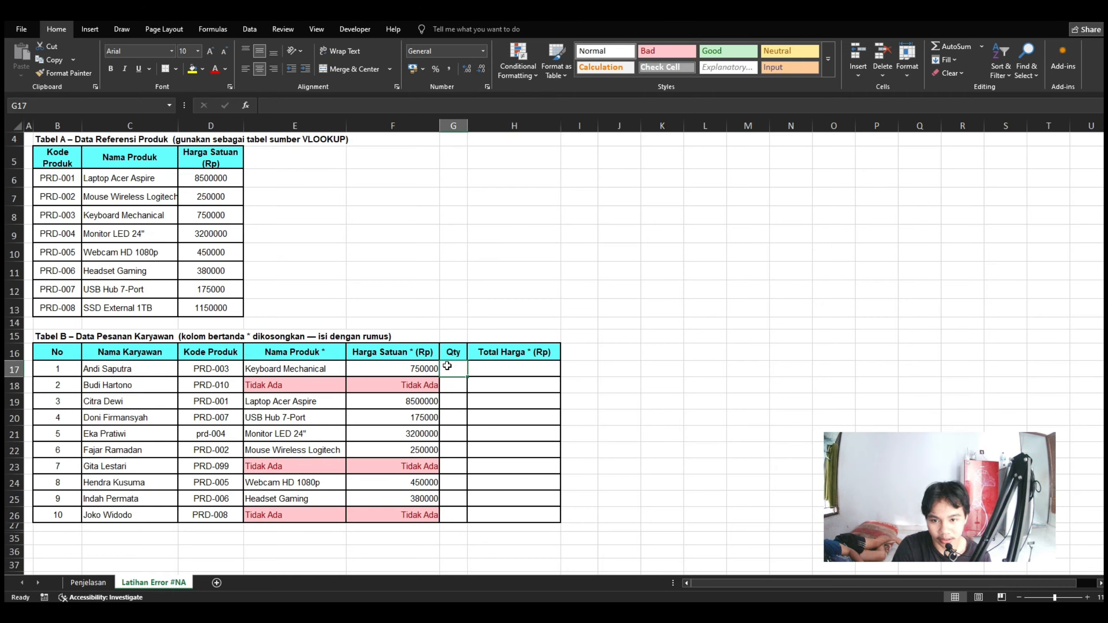
pyautogui.write('20')
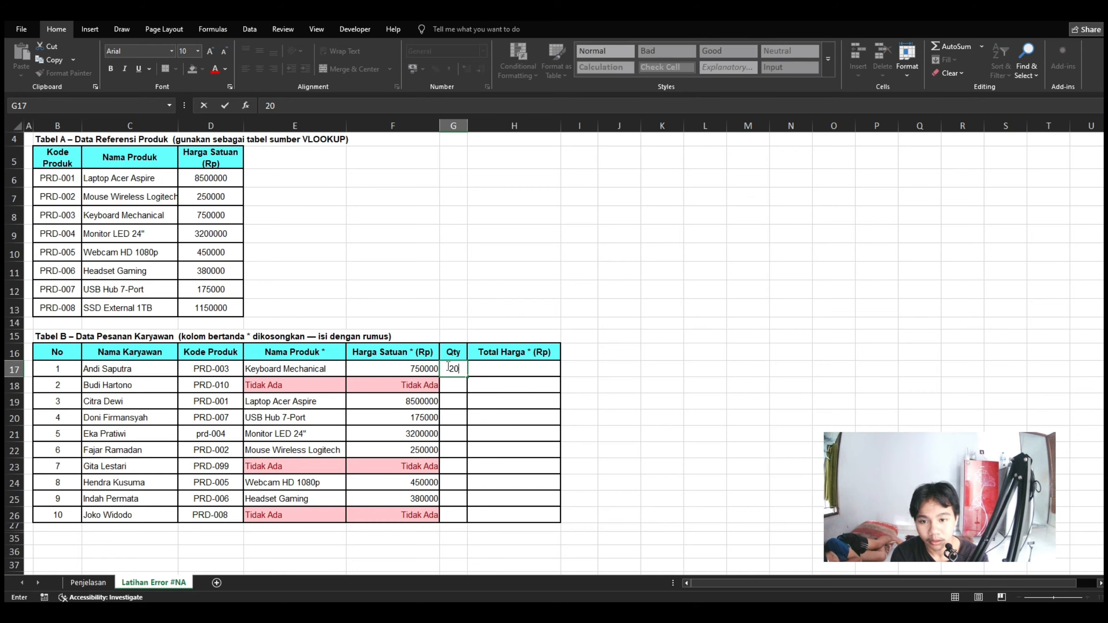
pyautogui.press('Return')
pyautogui.write('12')
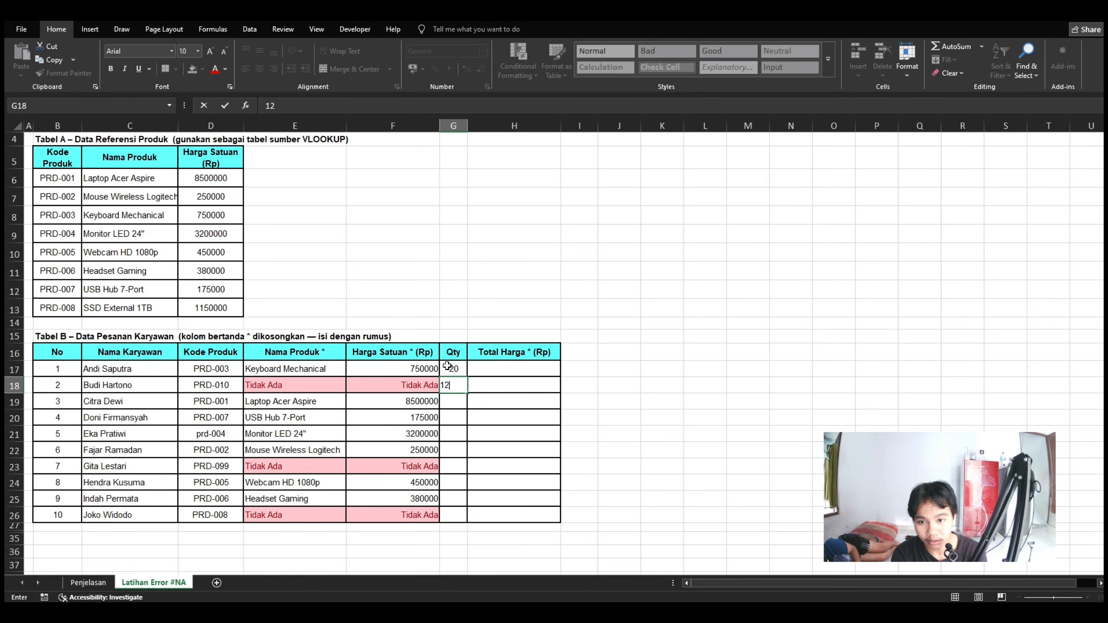
pyautogui.press('Return')
pyautogui.write('144')
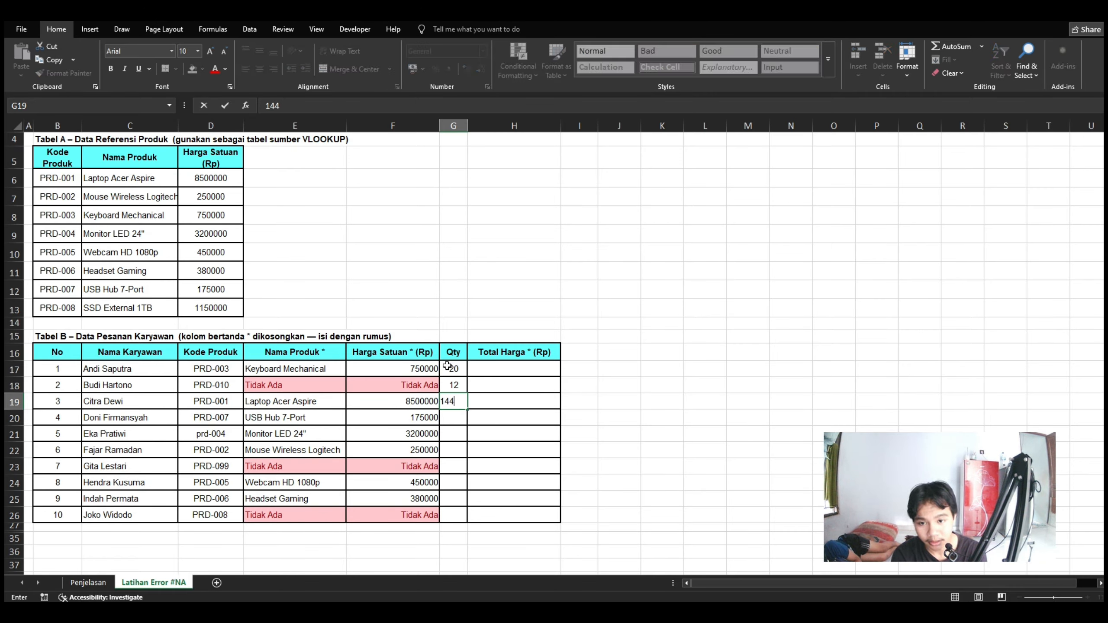
pyautogui.press('Return')
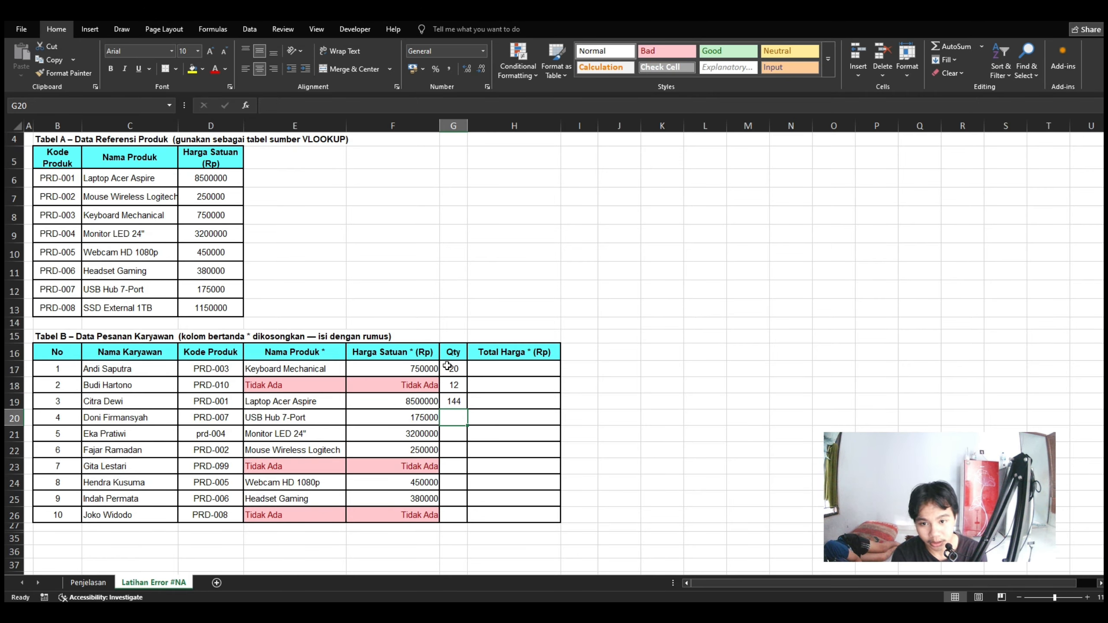
pyautogui.write('11')
pyautogui.press('Return')
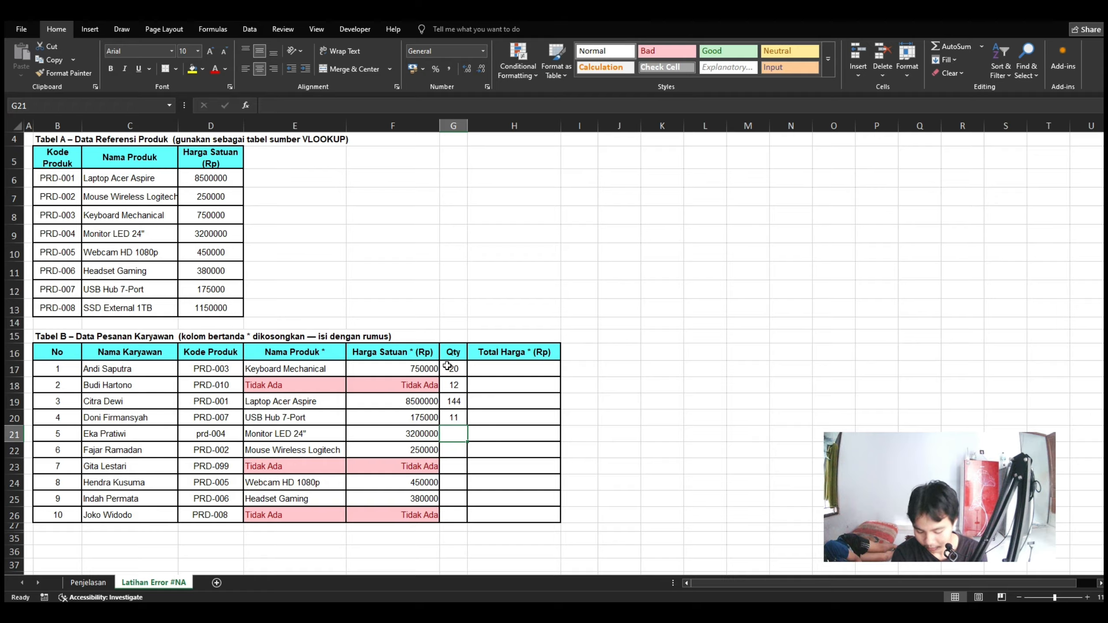
pyautogui.write('34')
pyautogui.press('Return')
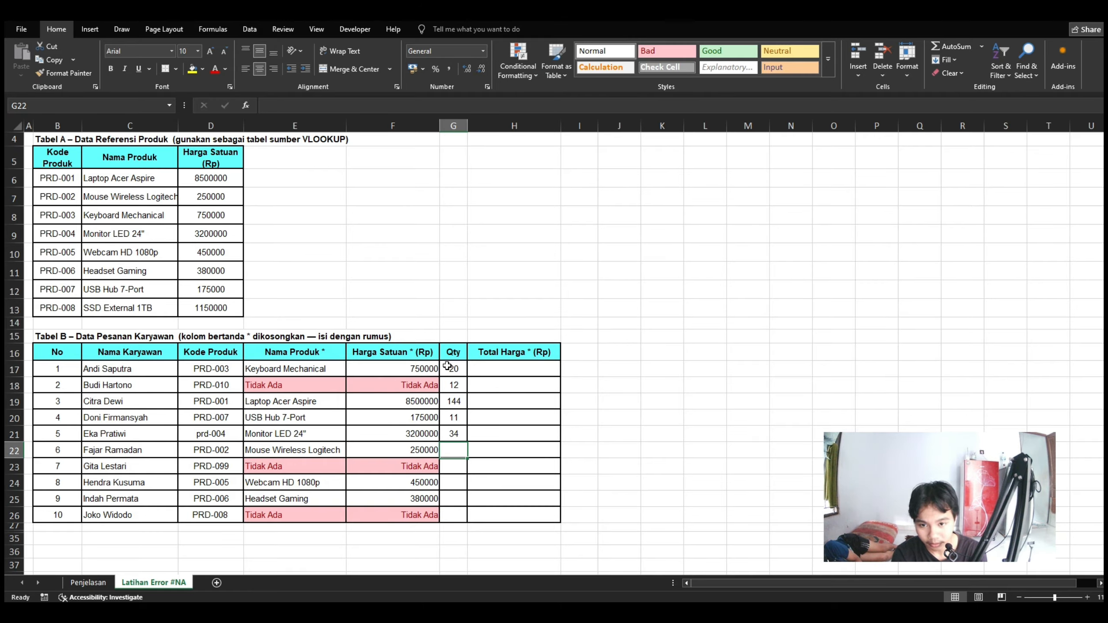
# - Enter the remaining Qty values 67, 21, 8, 9 and 10 in G22 through G26
pyautogui.write('67')
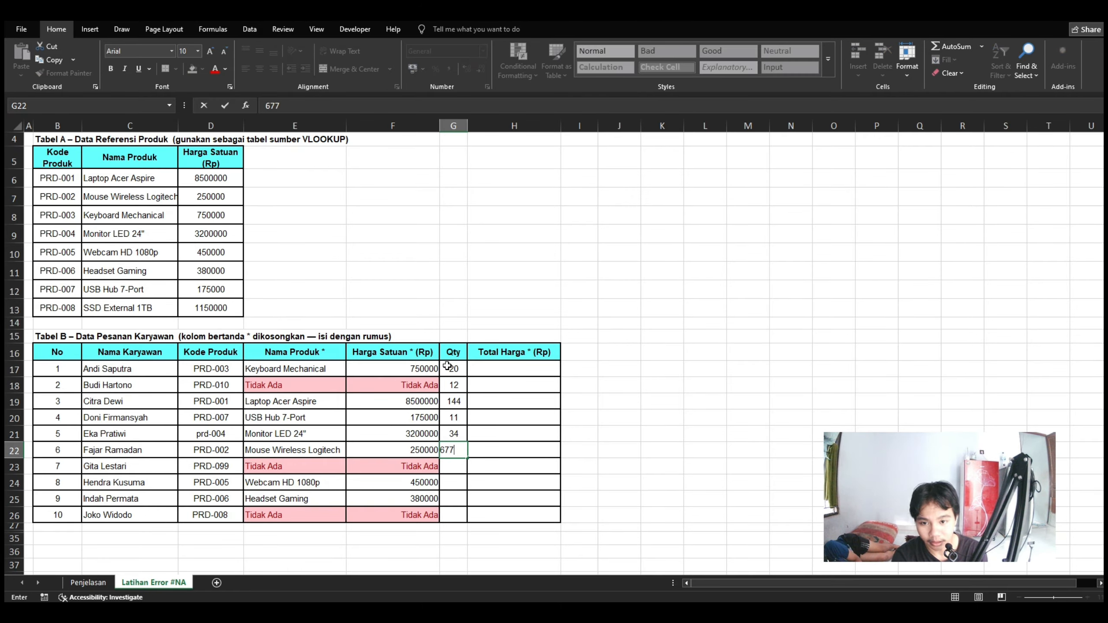
pyautogui.write('7')
pyautogui.press('BackSpace')
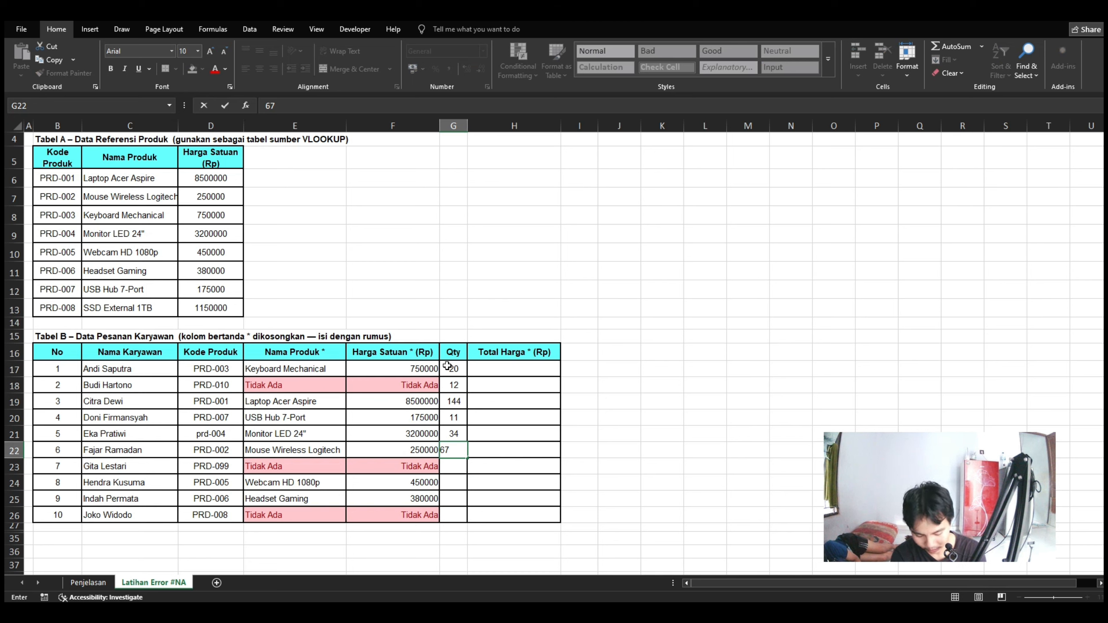
pyautogui.press('Return')
pyautogui.write('21')
pyautogui.hotkey('ctrl', 'Return')
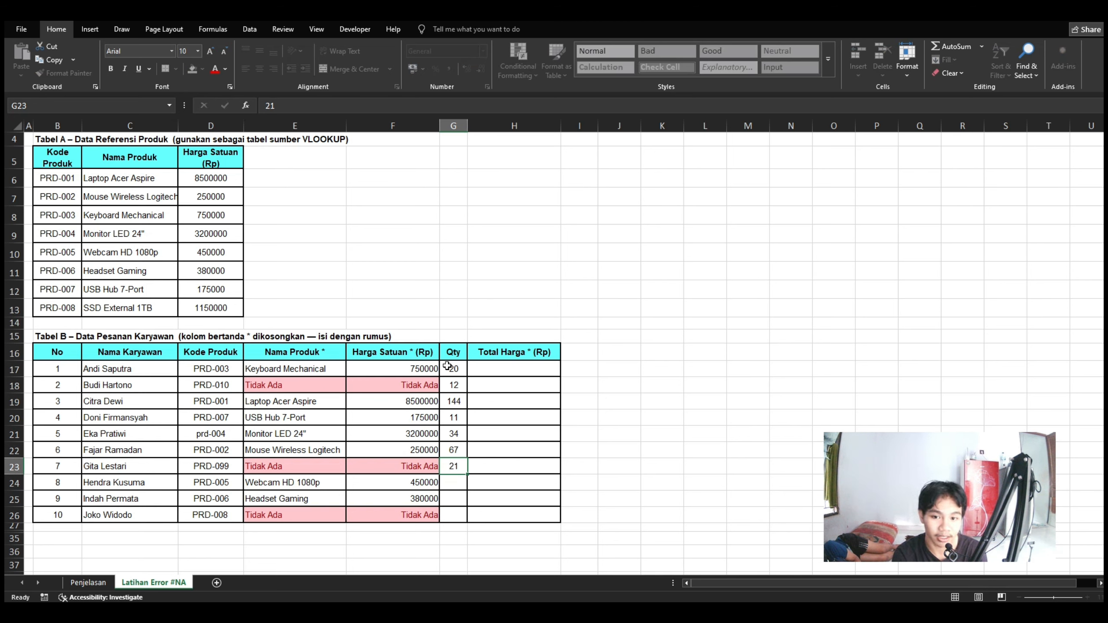
pyautogui.press('Return')
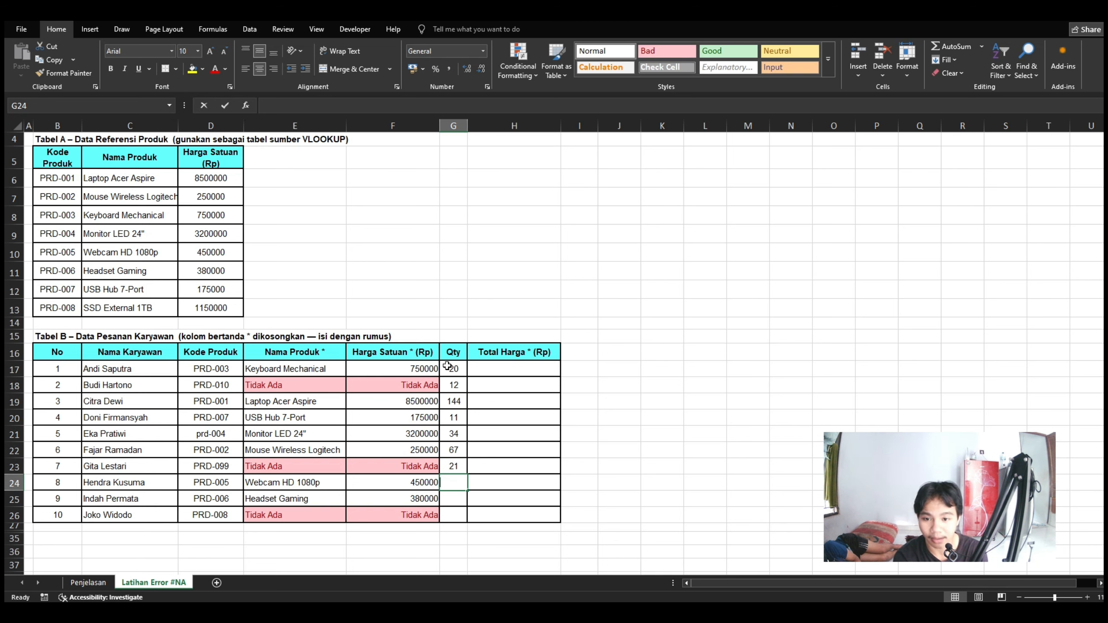
pyautogui.write('8')
pyautogui.press('Return')
pyautogui.write('9')
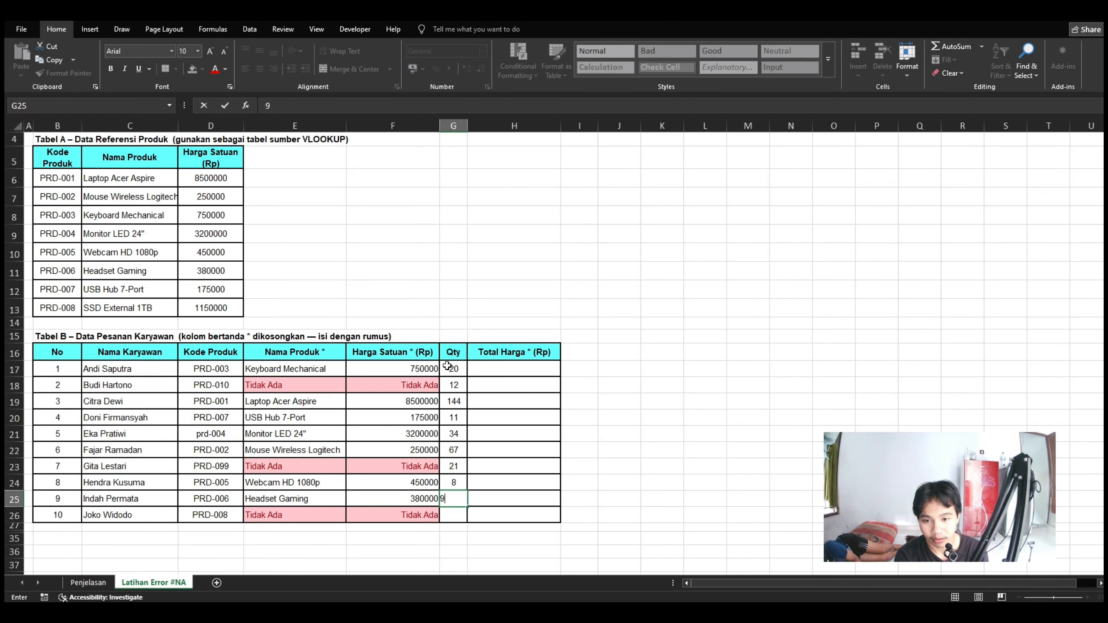
pyautogui.press('Return')
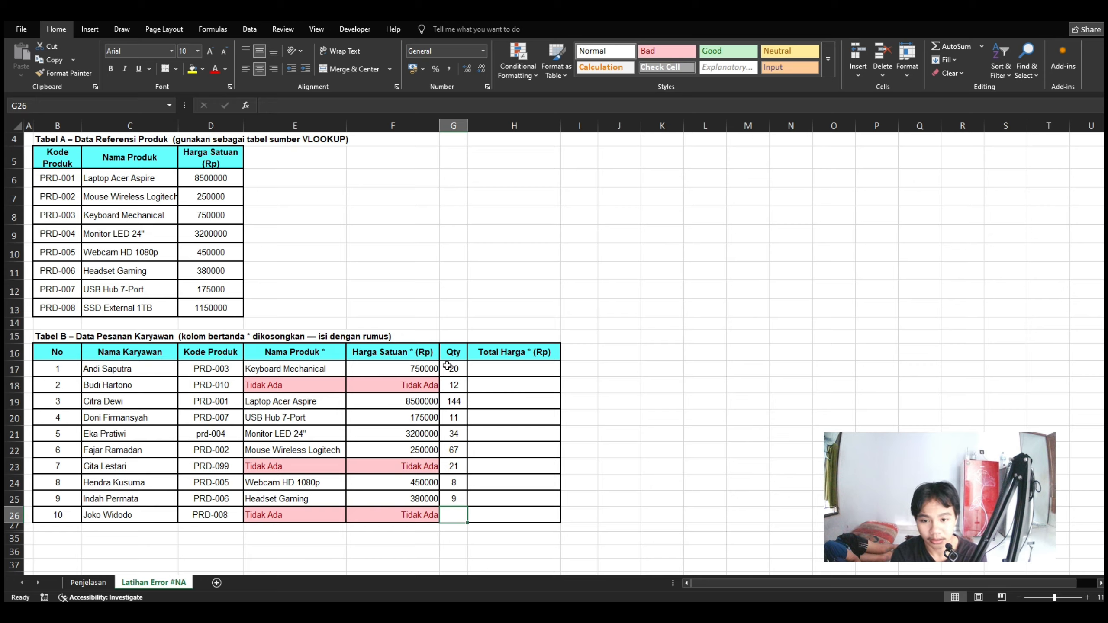
pyautogui.write('10')
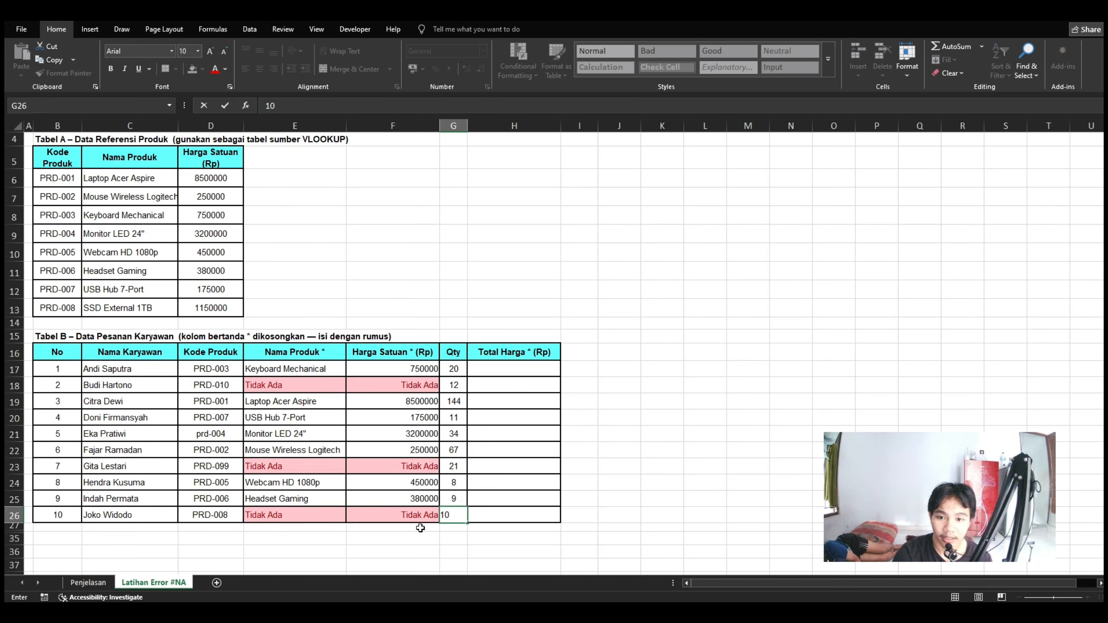
pyautogui.click(508, 397)
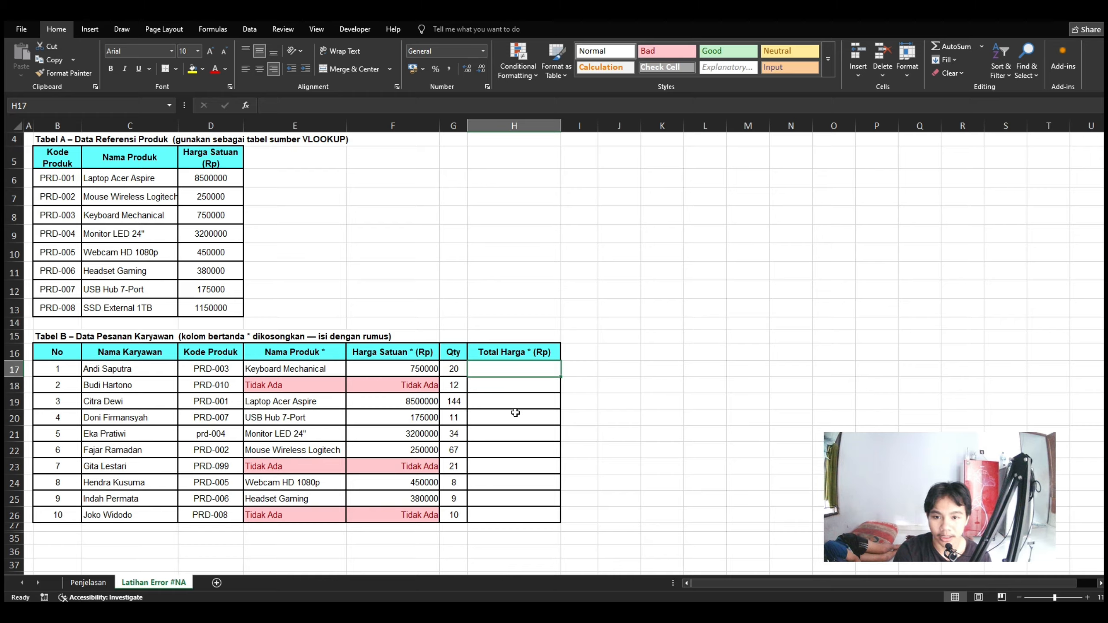
# - Enter the formula =F17*G17 in H17 to multiply Harga Satuan by Qty for Total Harga
pyautogui.click(531, 370)
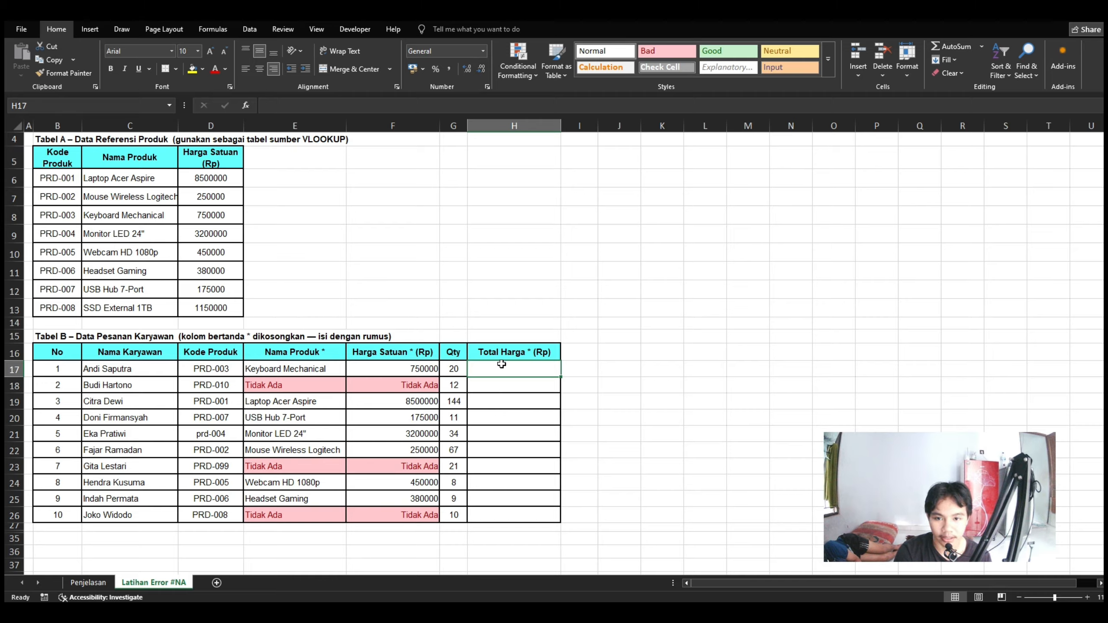
pyautogui.press('Down')
pyautogui.press('Down')
pyautogui.press('Down')
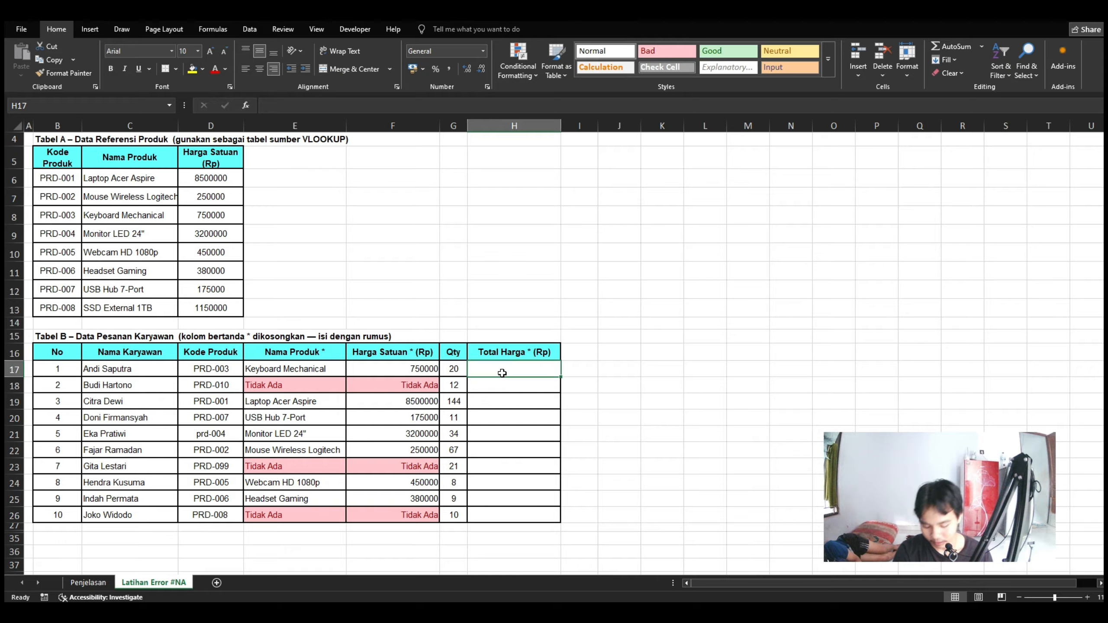
pyautogui.write('=')
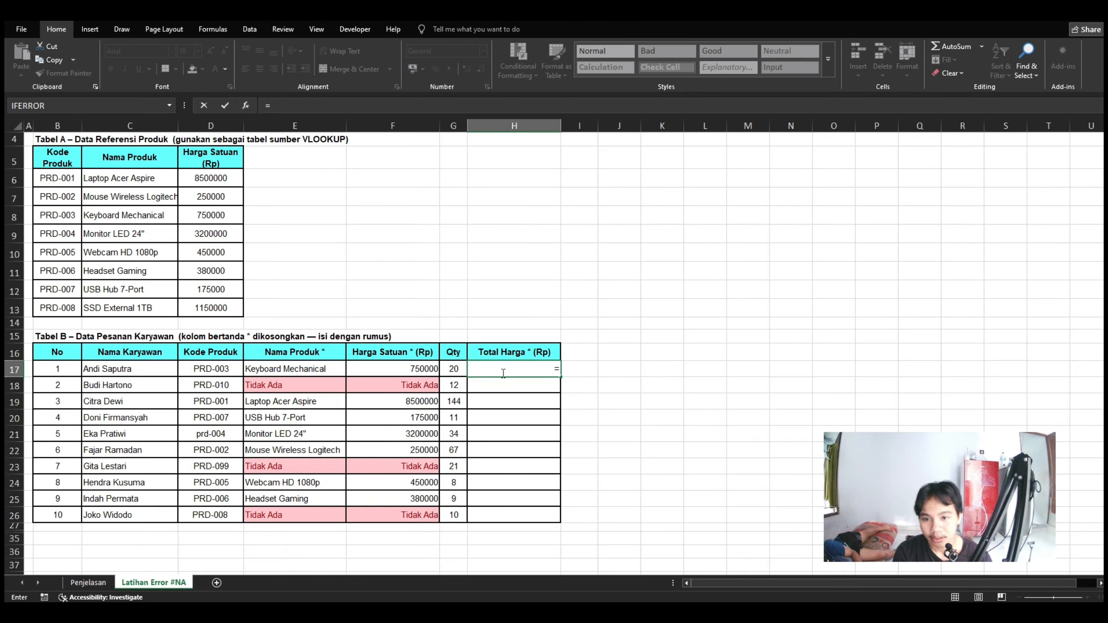
pyautogui.click(410, 371)
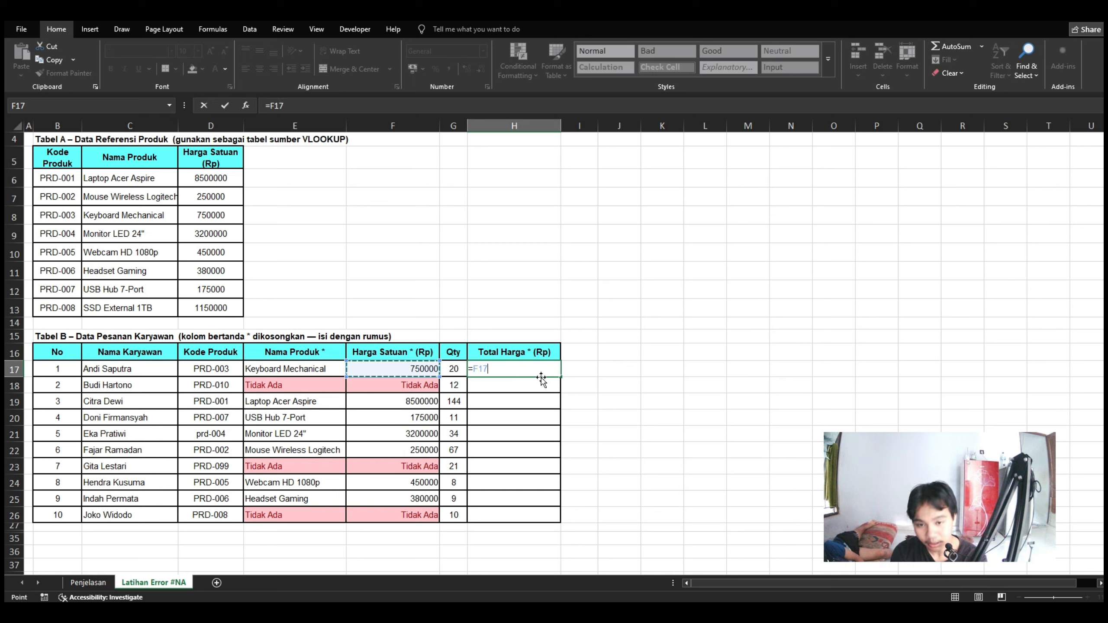
pyautogui.write('*')
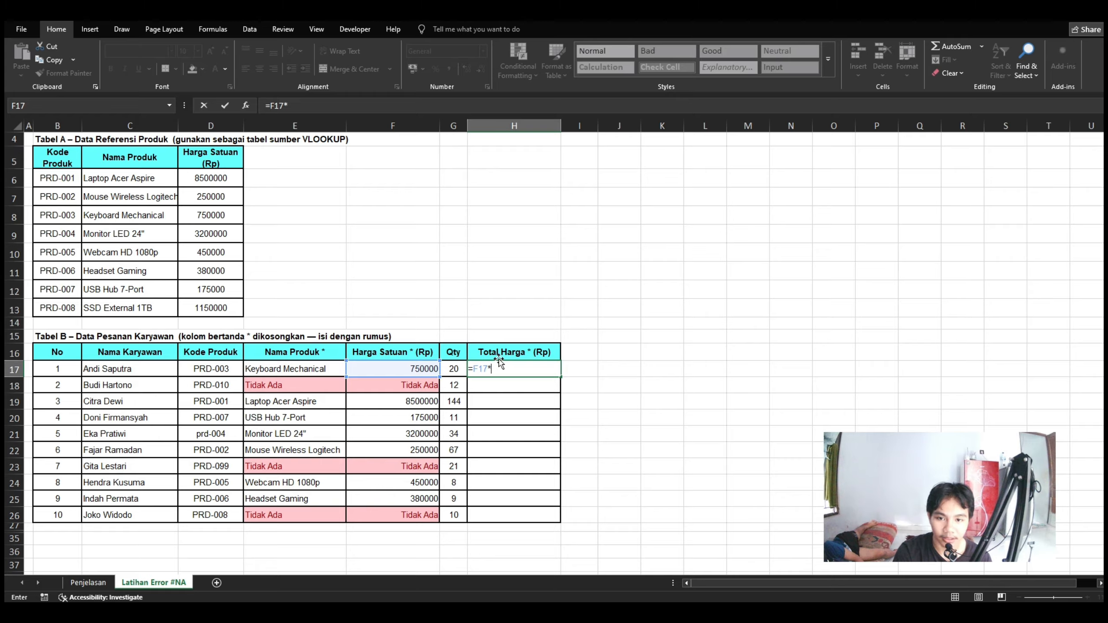
pyautogui.click(453, 368)
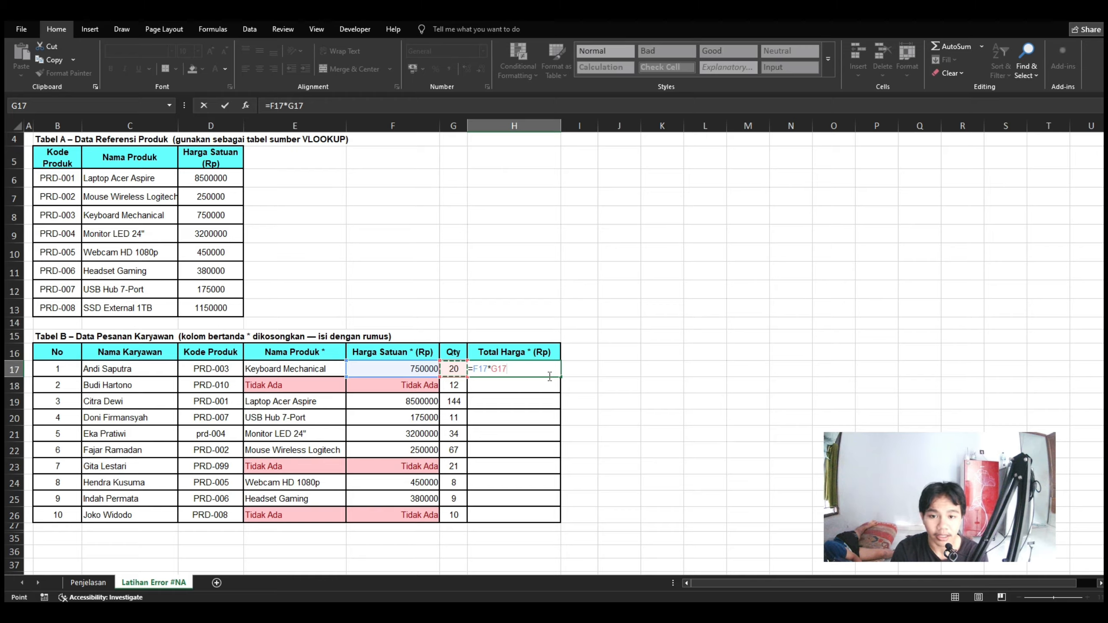
pyautogui.press('Return')
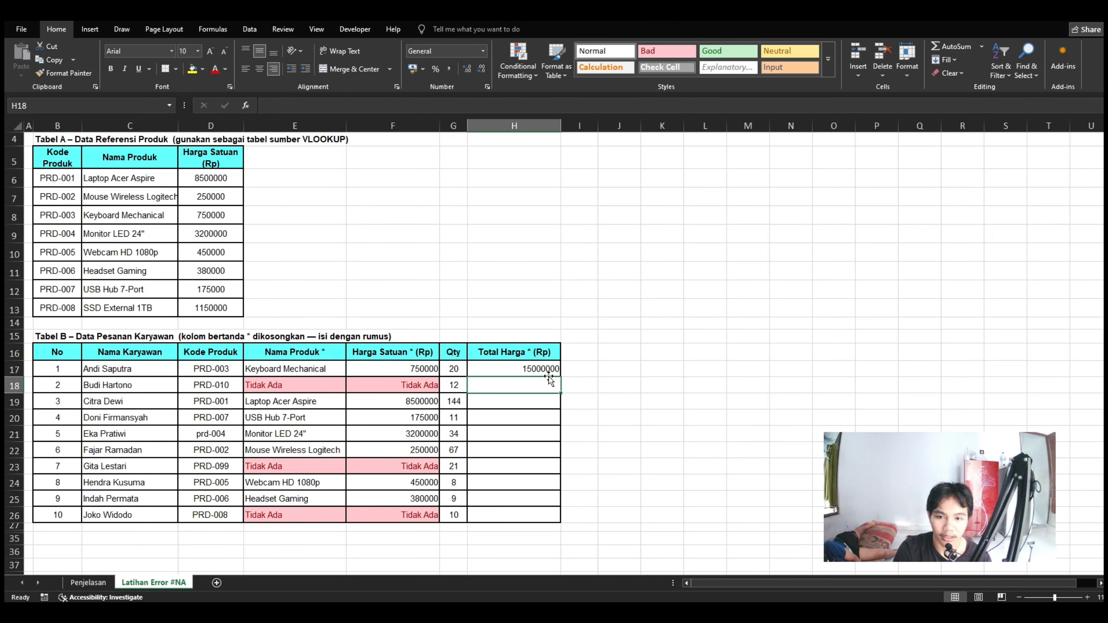
# - Fill H17's multiplication formula down the Total Harga column through H26 and deselect the range
pyautogui.click(543, 367)
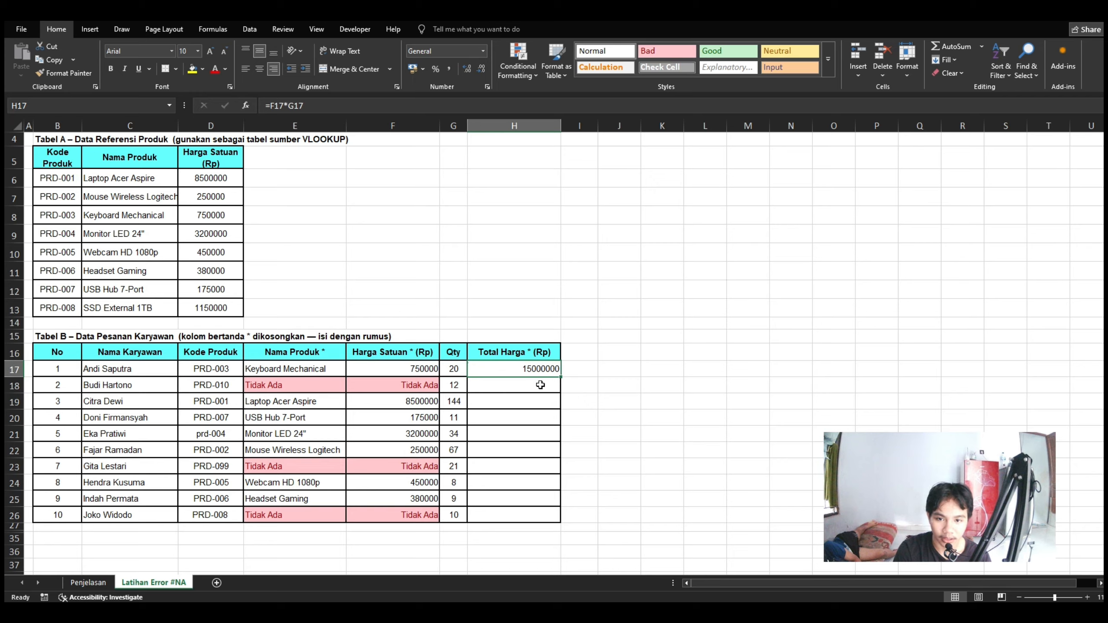
pyautogui.doubleClick(561, 379)
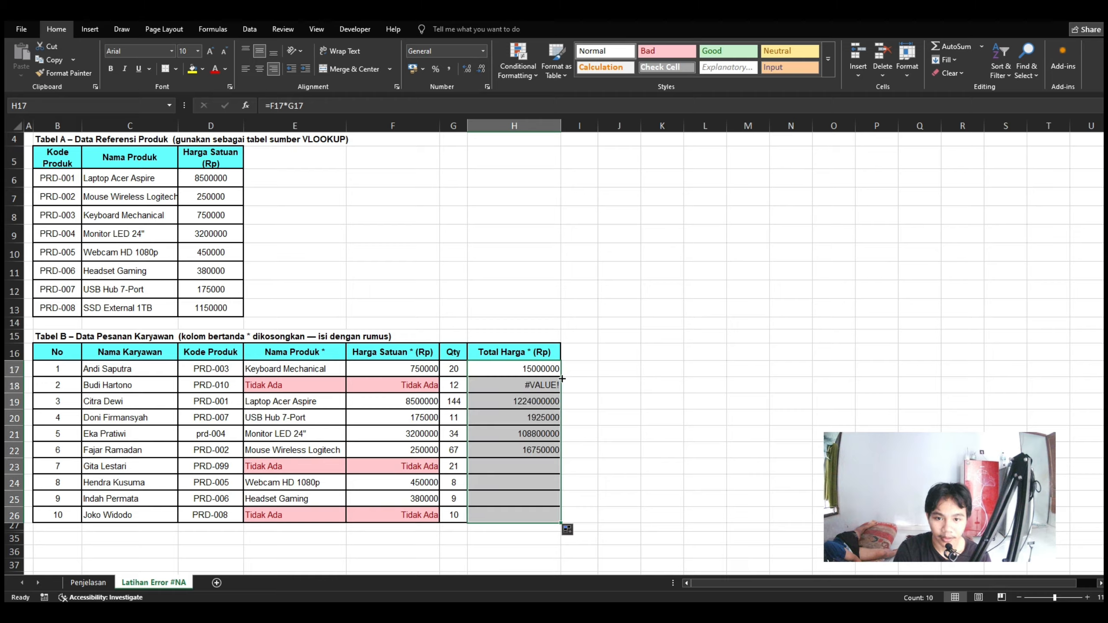
pyautogui.click(637, 379)
pyautogui.click(651, 442)
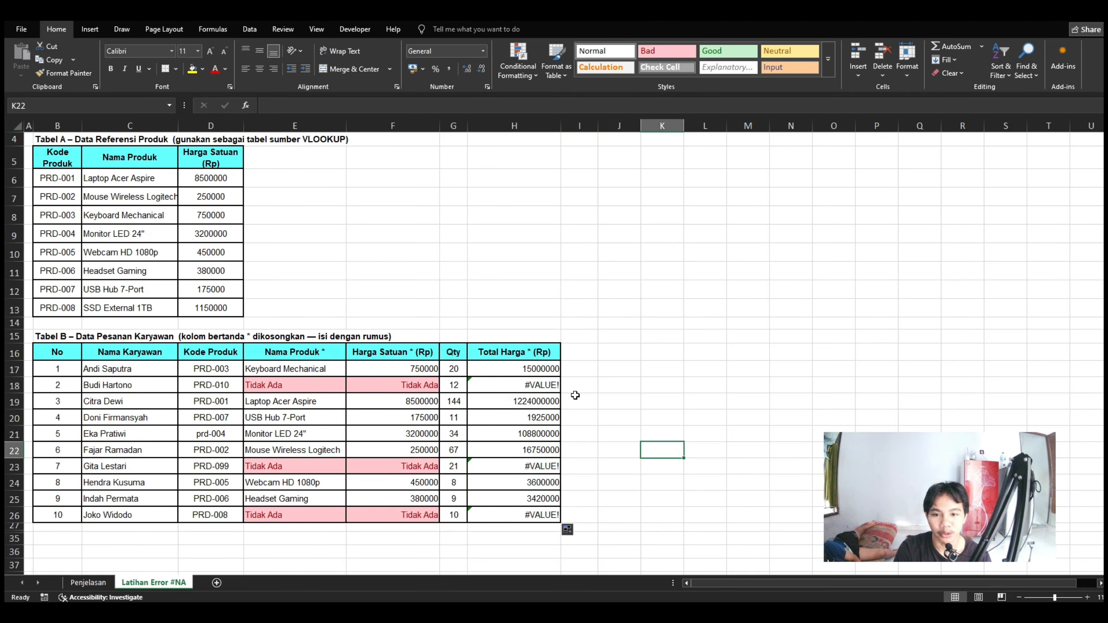
# - Examine the Total Harga results in H17:H26, comparing H18's formula with the Harga Satuan lookup in F18
pyautogui.moveTo(526, 369); pyautogui.dragTo(532, 518)
pyautogui.click(619, 450)
pyautogui.click(548, 385)
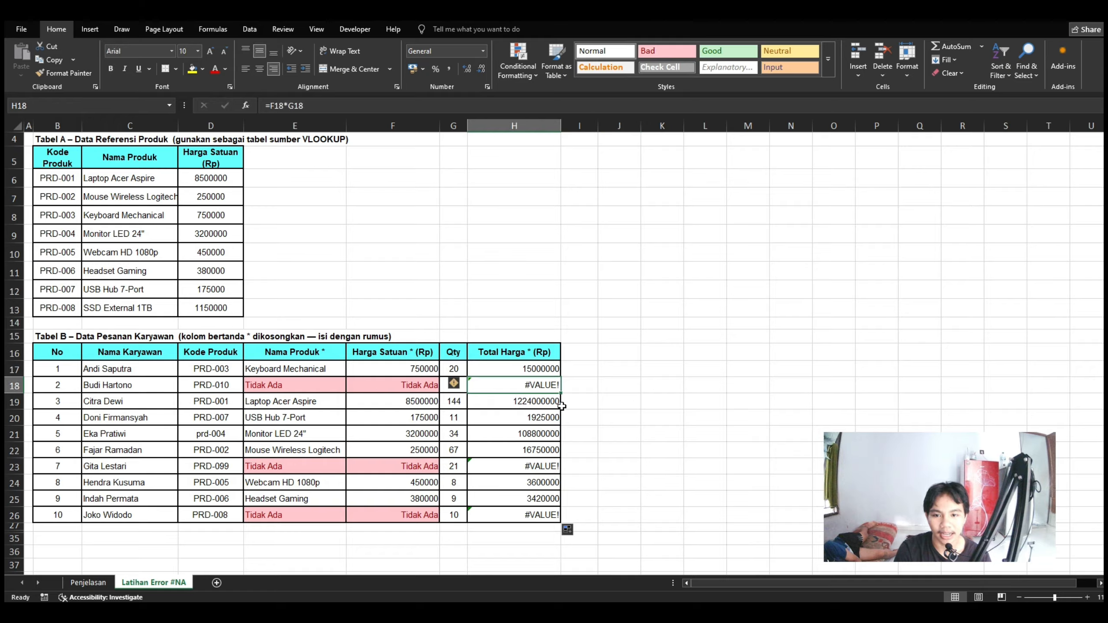
pyautogui.click(542, 439)
pyautogui.click(428, 384)
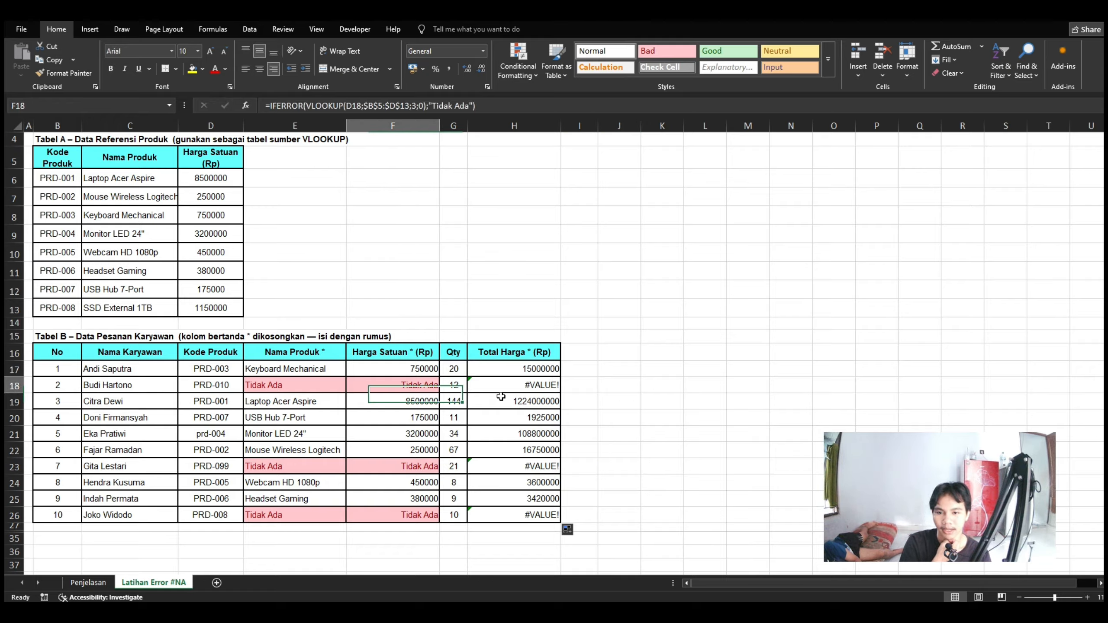
pyautogui.click(532, 385)
pyautogui.click(521, 435)
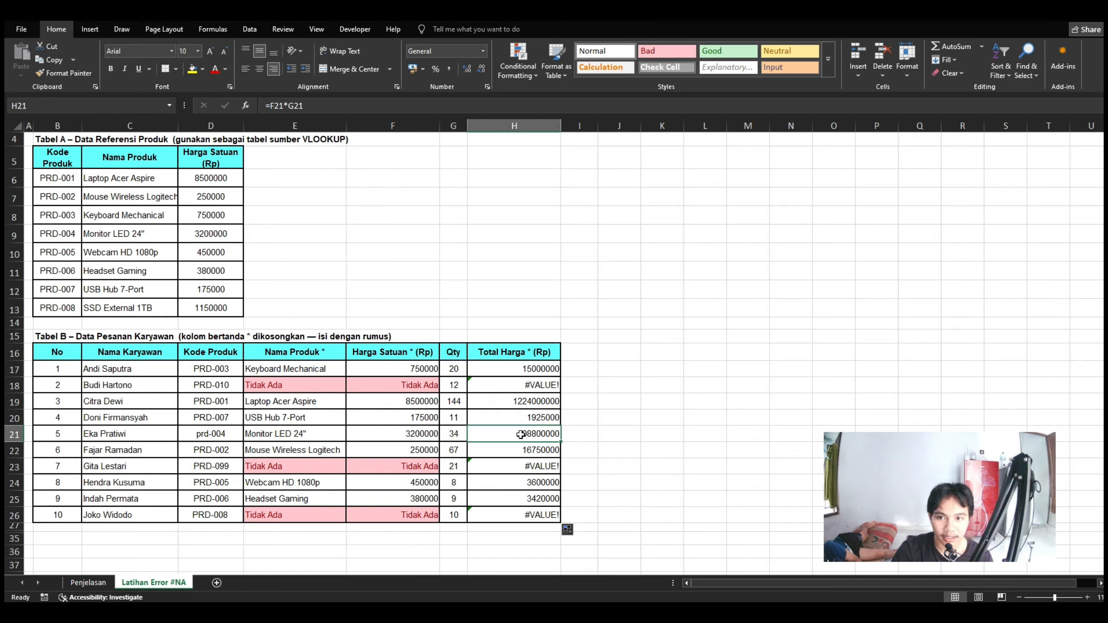
# - Wrap H17's multiplication in IFERROR with "Tidak Ada" as the error value, giving =IFERROR(F17*G17;"Tidak Ada")
pyautogui.click(529, 369)
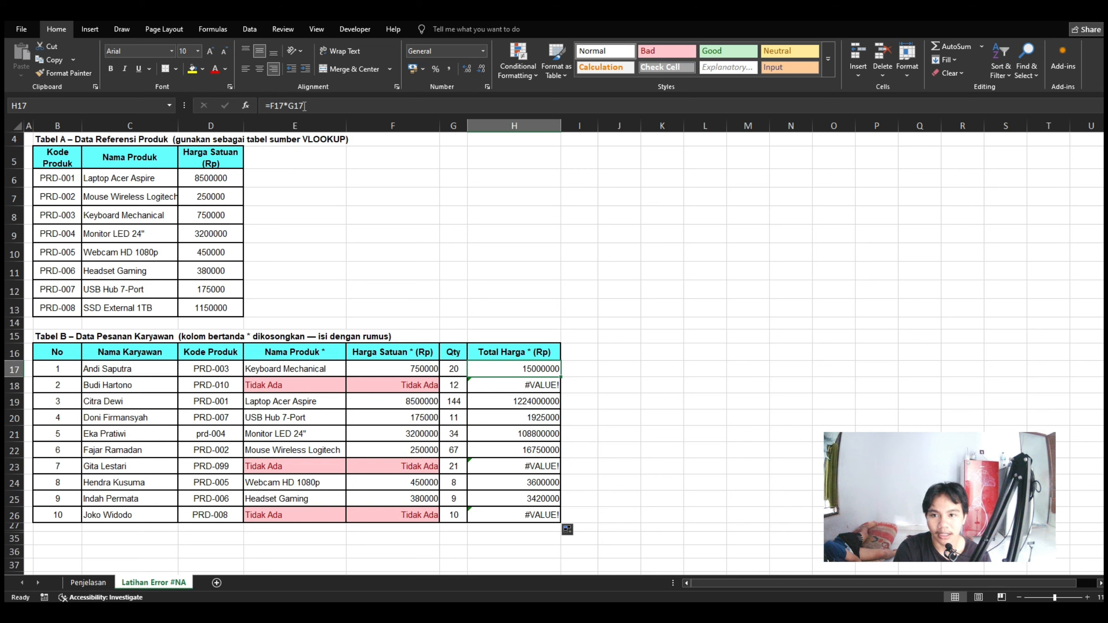
pyautogui.click(341, 106)
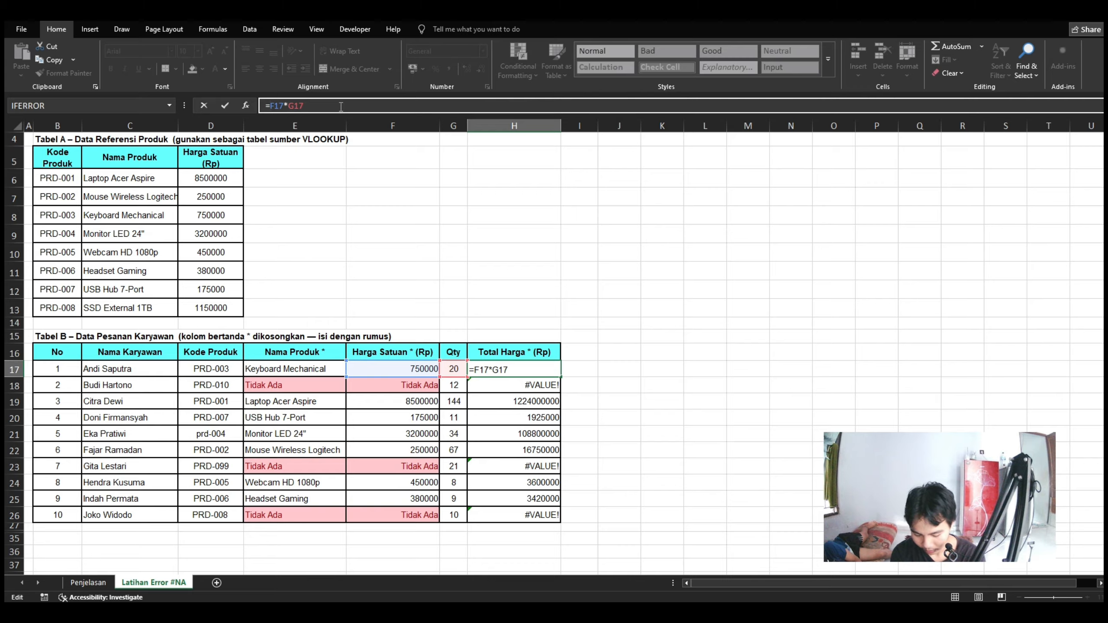
pyautogui.write('IF')
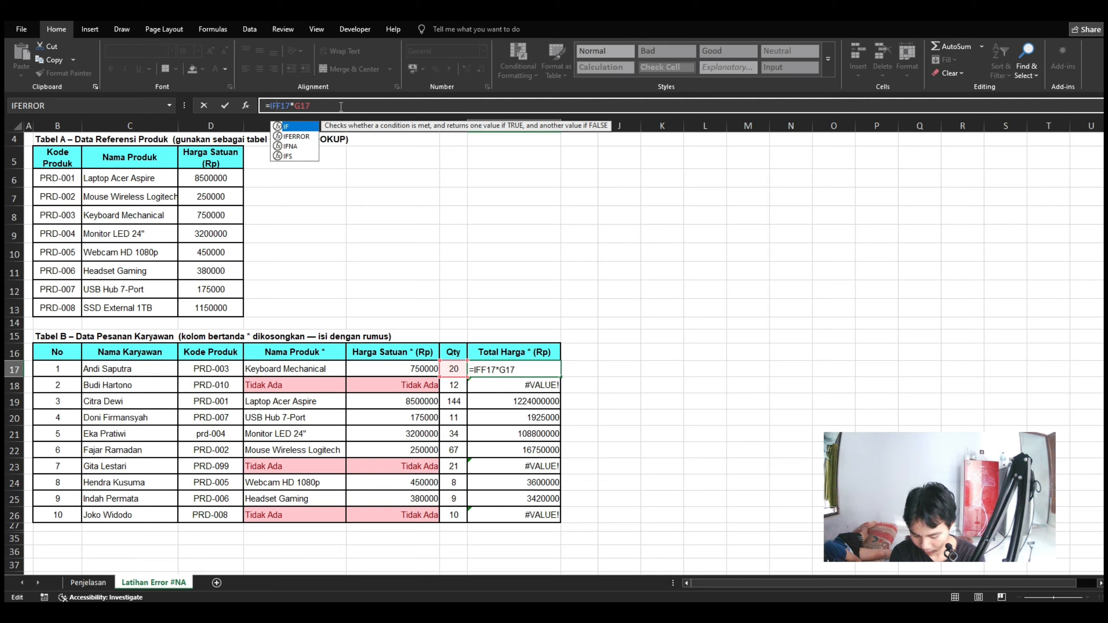
pyautogui.write('ERROR')
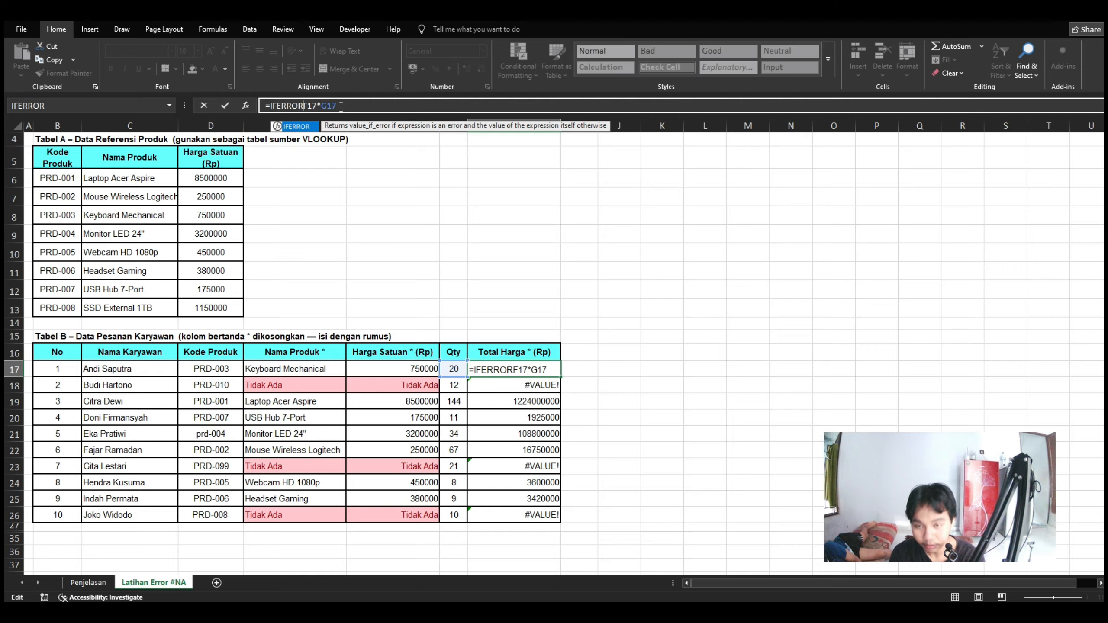
pyautogui.write('(')
pyautogui.click(341, 106)
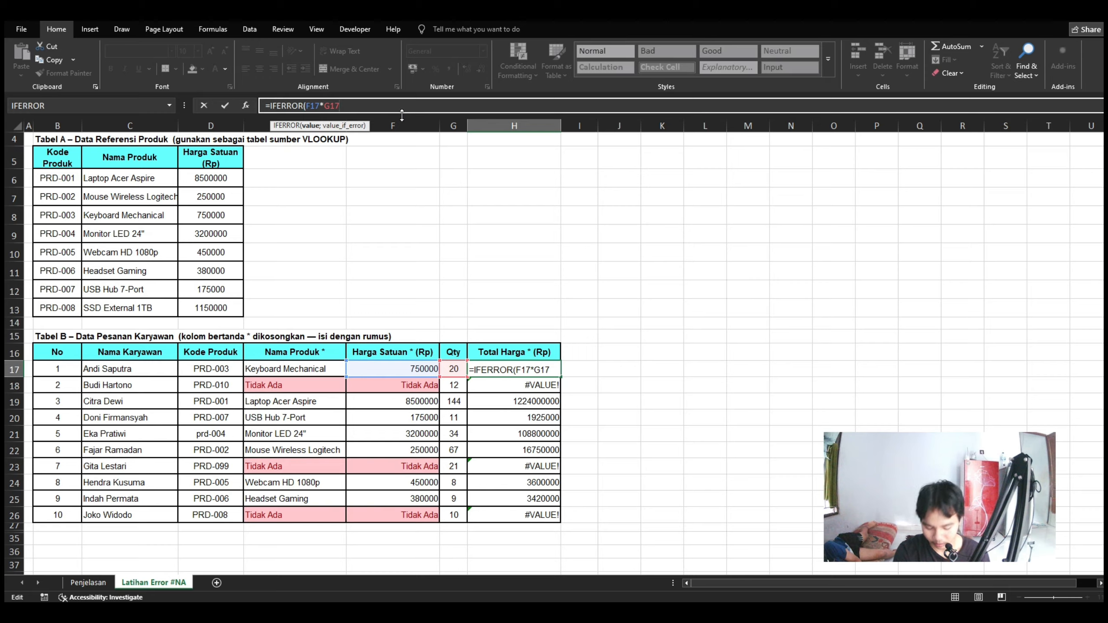
pyautogui.write(';')
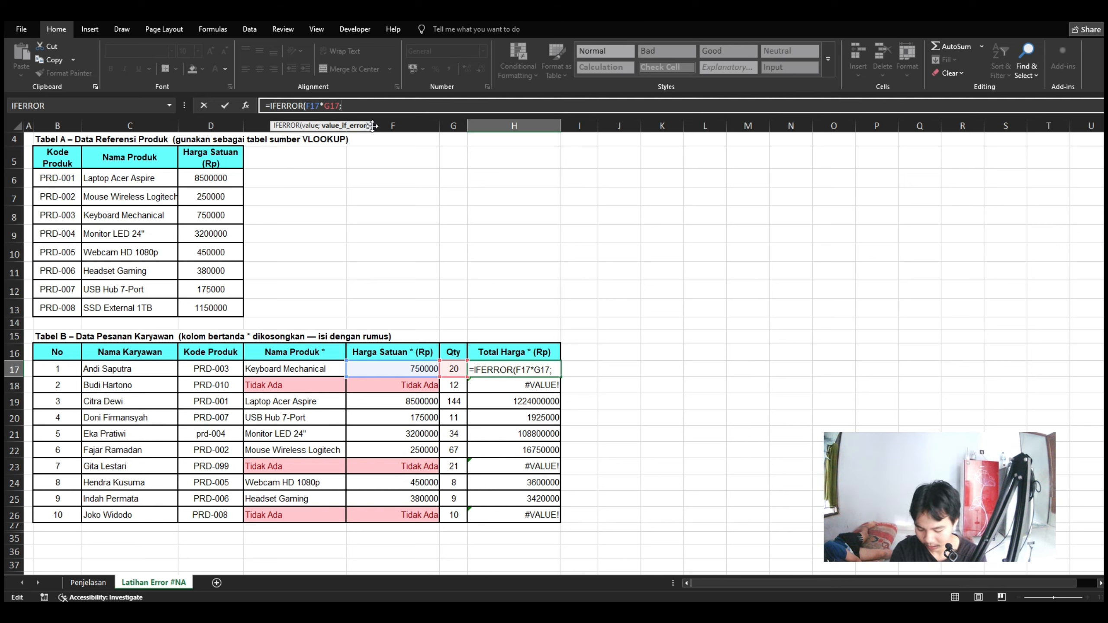
pyautogui.write('"T')
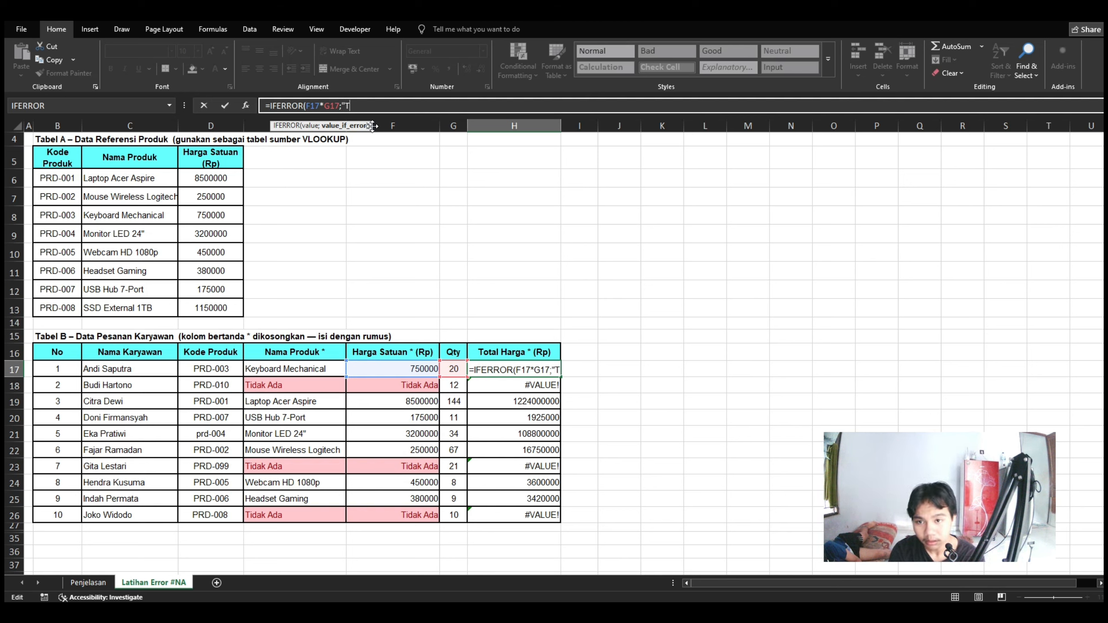
pyautogui.write('idak ')
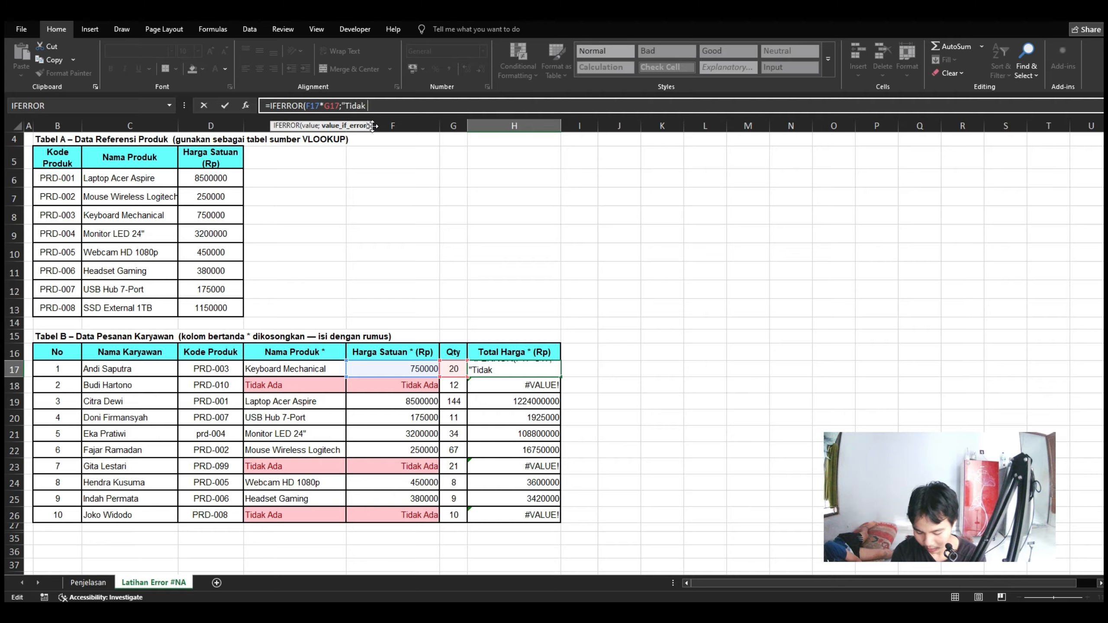
pyautogui.write('Aada')
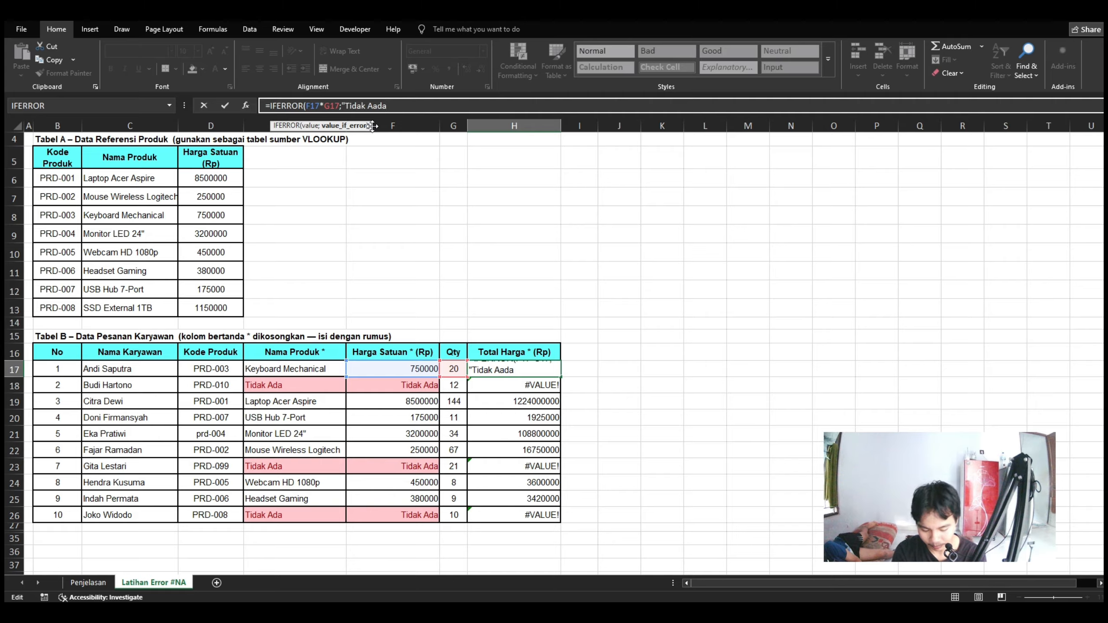
pyautogui.press('BackSpace')
pyautogui.press('BackSpace')
pyautogui.press('BackSpace')
pyautogui.write('d')
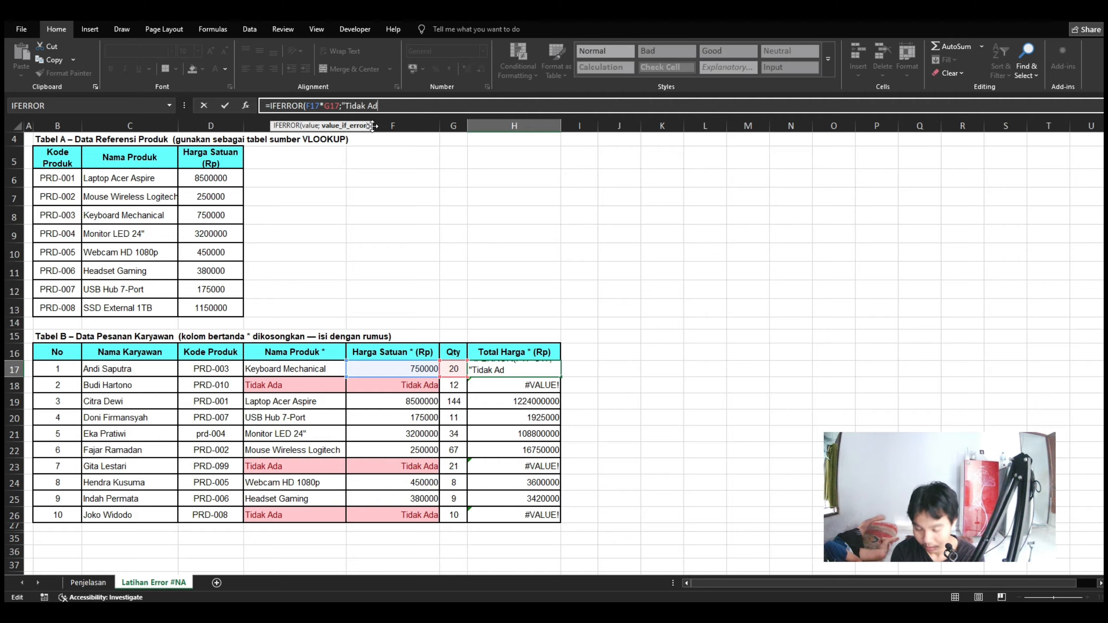
pyautogui.write('a"')
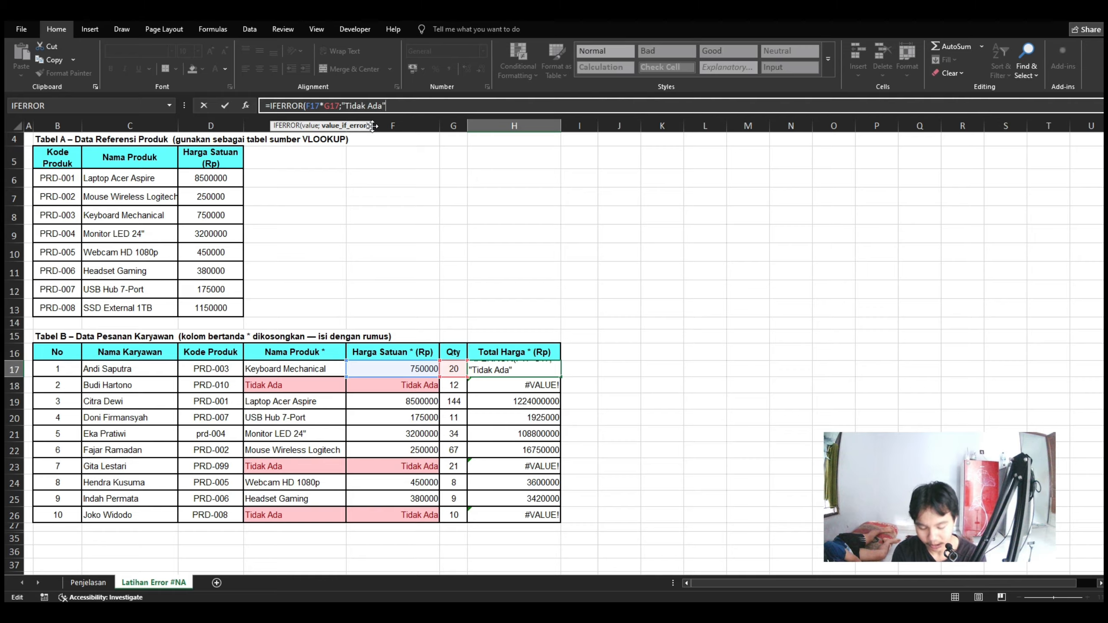
pyautogui.write(')')
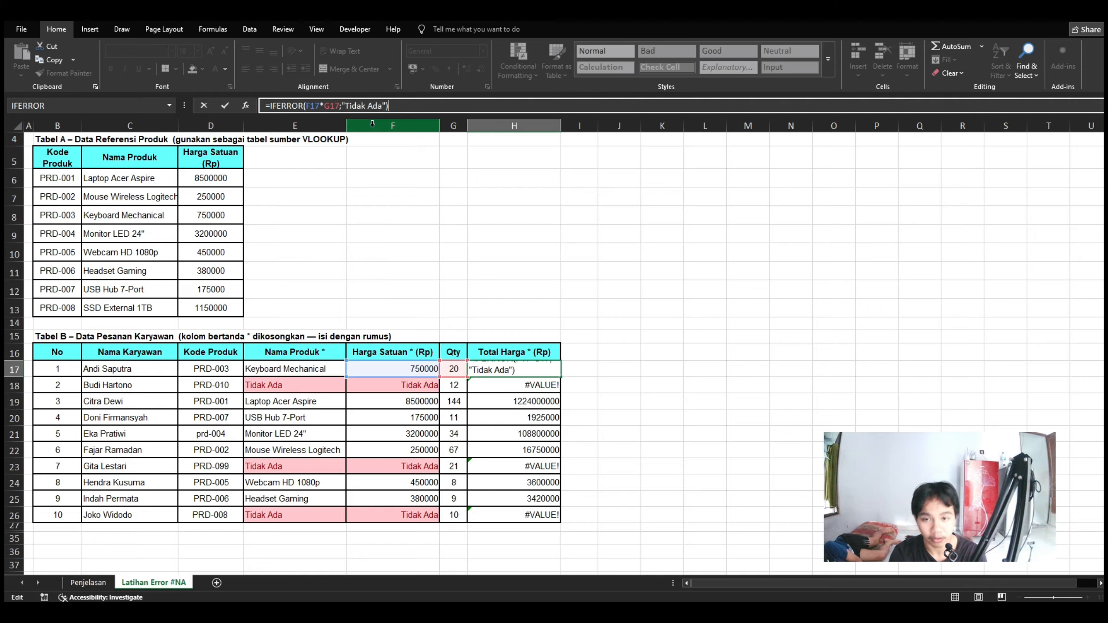
pyautogui.press('Return')
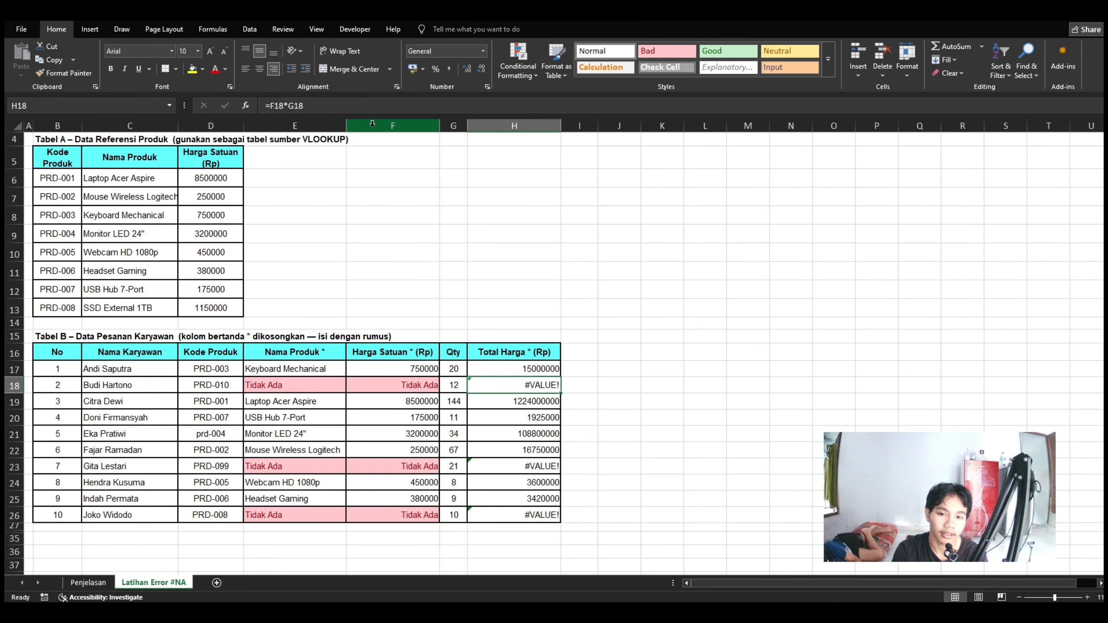
# - Fill H17's IFERROR formula down the Total Harga column through H26 and deselect the range
pyautogui.click(498, 372)
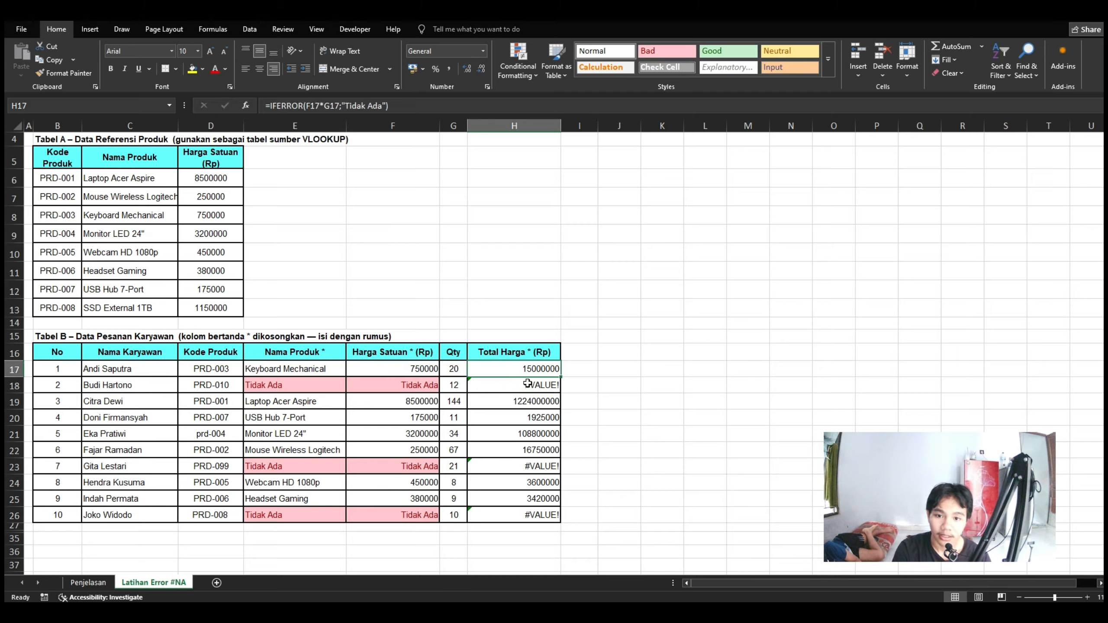
pyautogui.doubleClick(561, 376)
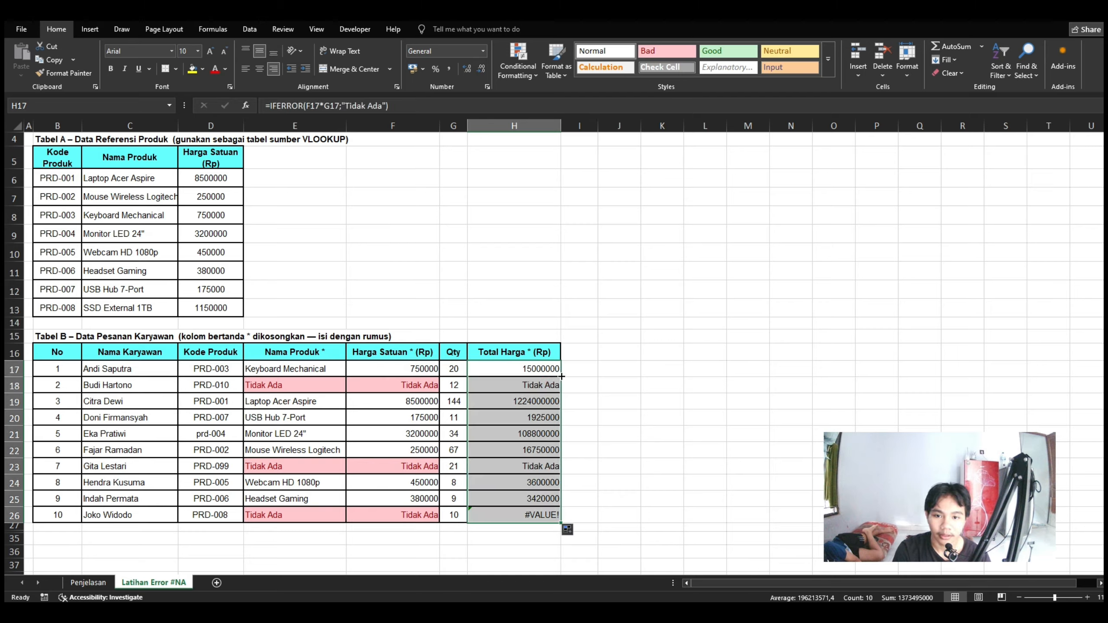
pyautogui.click(615, 448)
pyautogui.moveTo(541, 387); pyautogui.dragTo(524, 504)
pyautogui.click(662, 435)
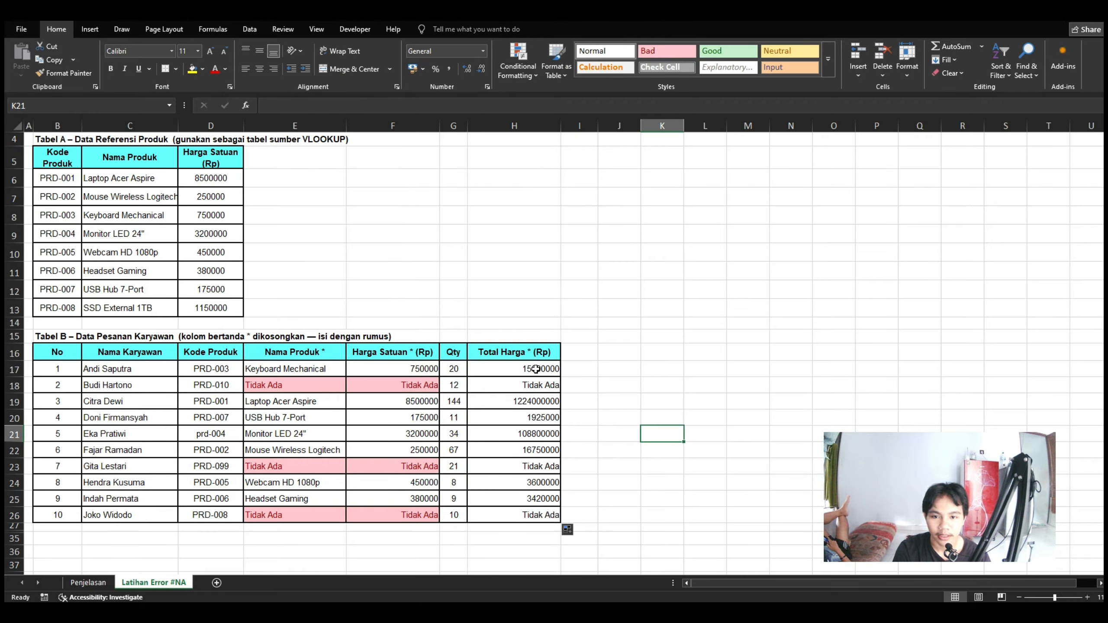
# - Highlight cells in H17:H26 equal to $H$18 with Light Red Fill with Dark Red Text using conditional formatting, and deselect the range
pyautogui.moveTo(537, 369); pyautogui.dragTo(539, 518)
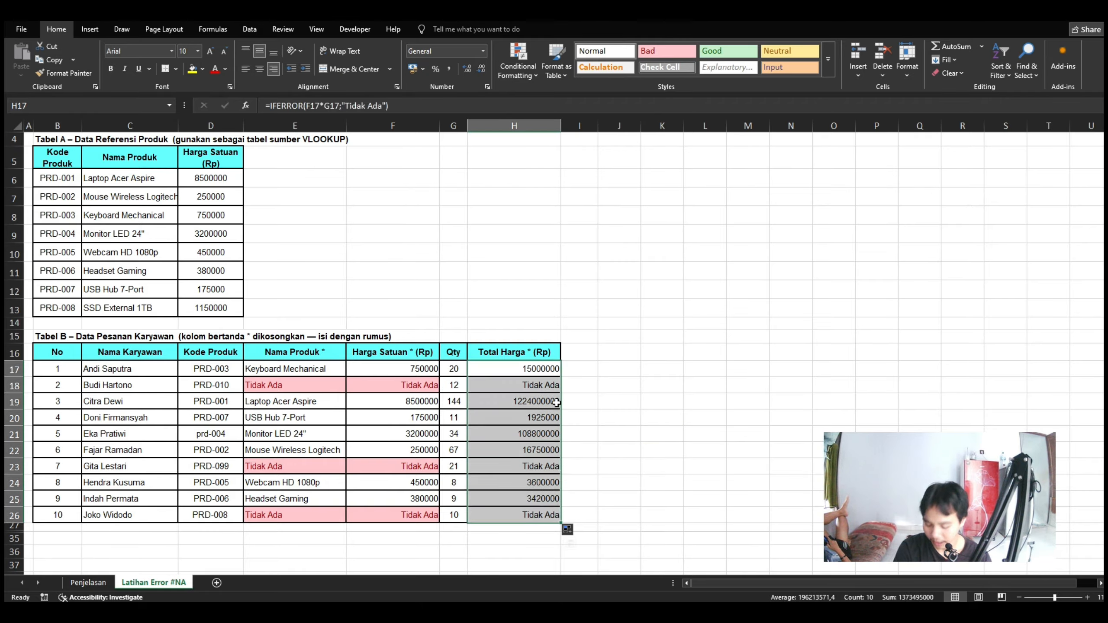
pyautogui.press('alt')
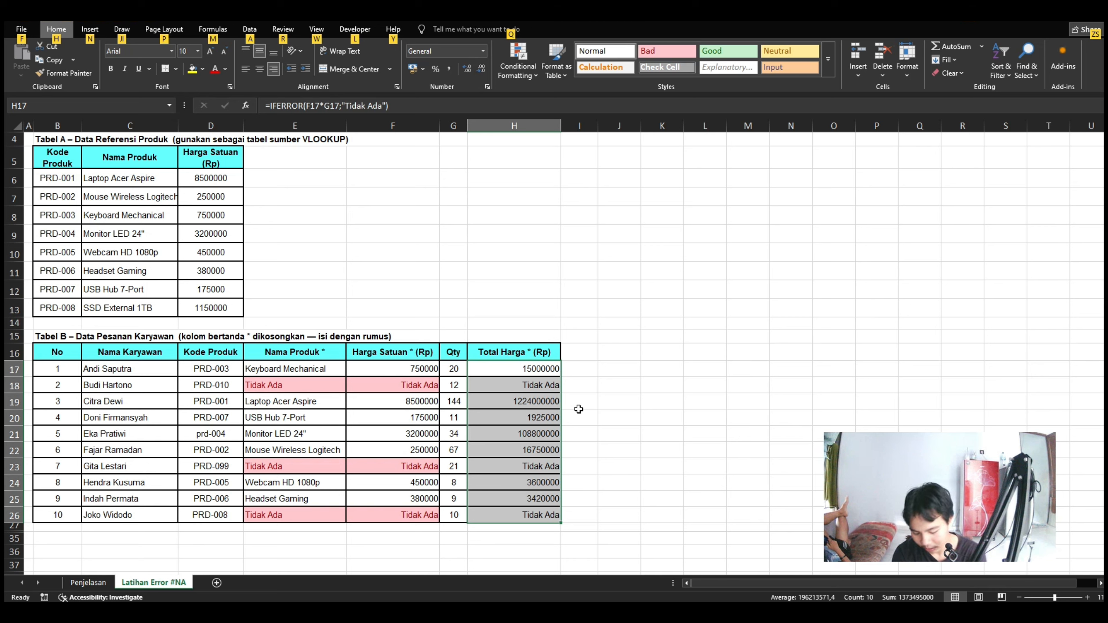
pyautogui.press('h')
pyautogui.press('l')
pyautogui.press('h')
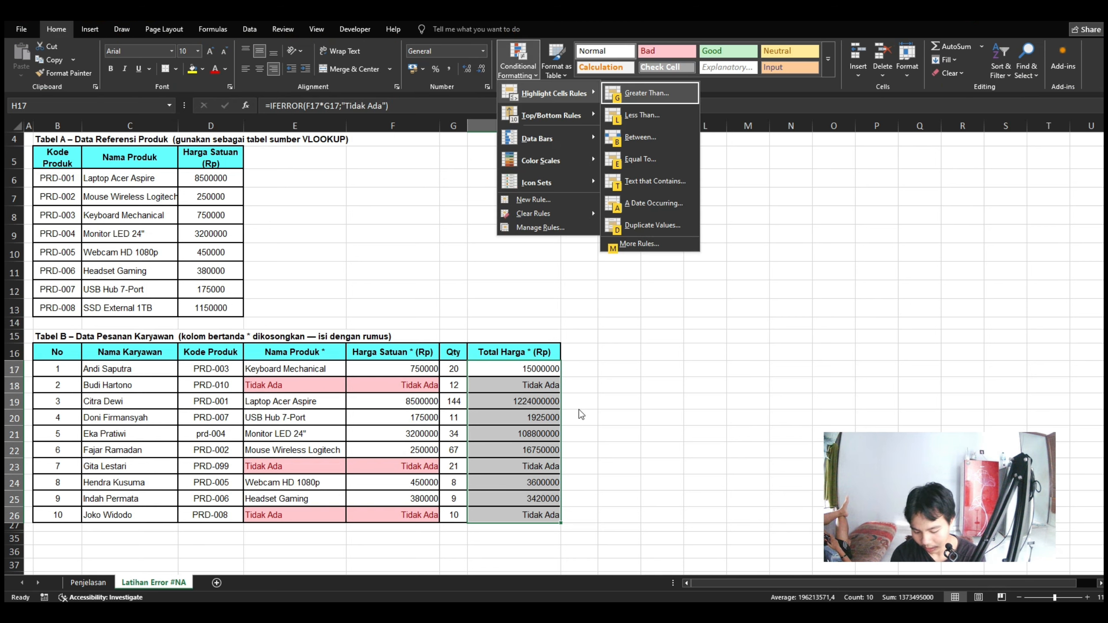
pyautogui.press('e')
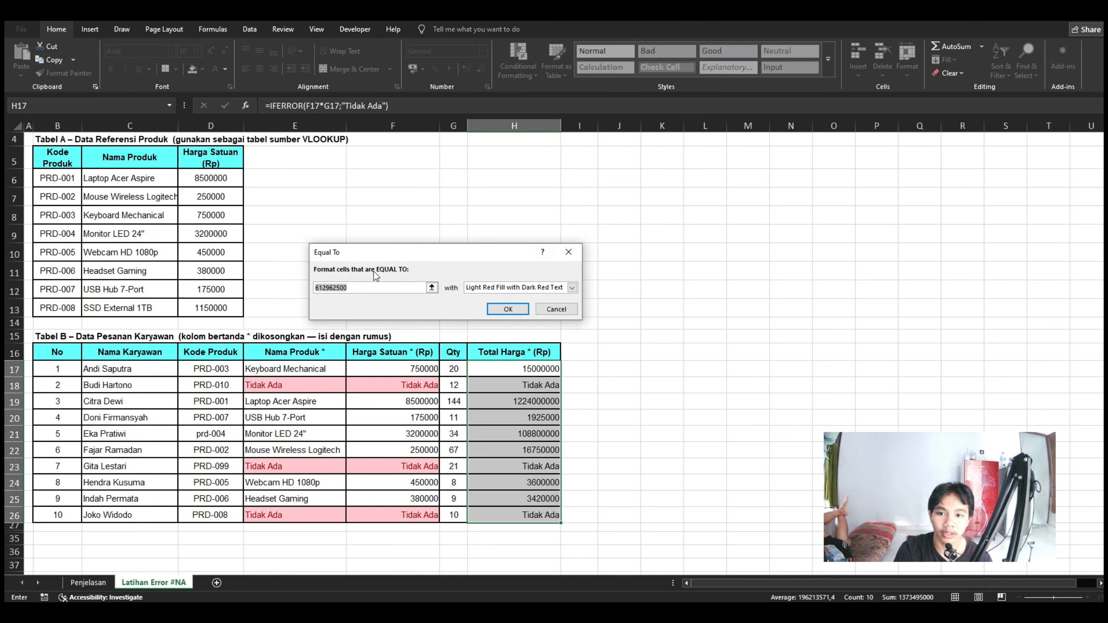
pyautogui.click(500, 386)
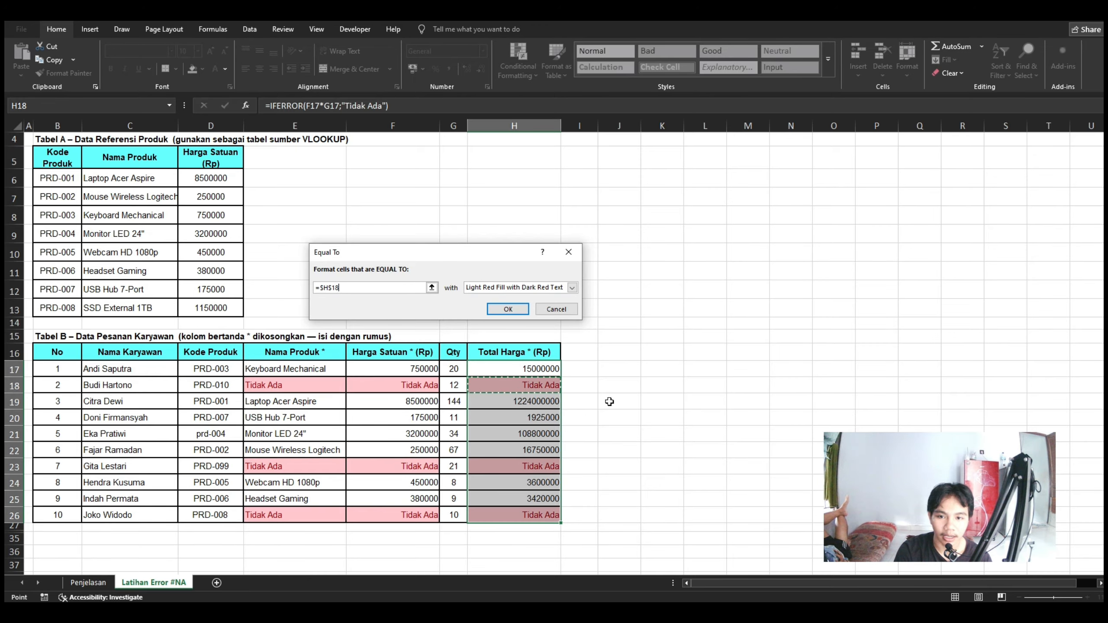
pyautogui.click(508, 309)
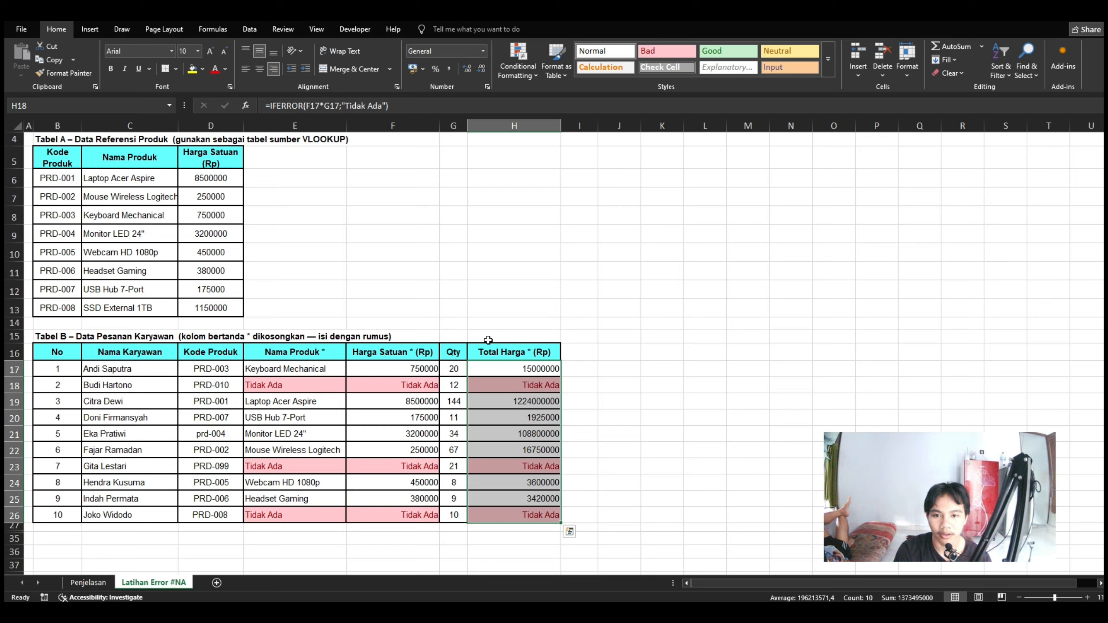
pyautogui.click(659, 424)
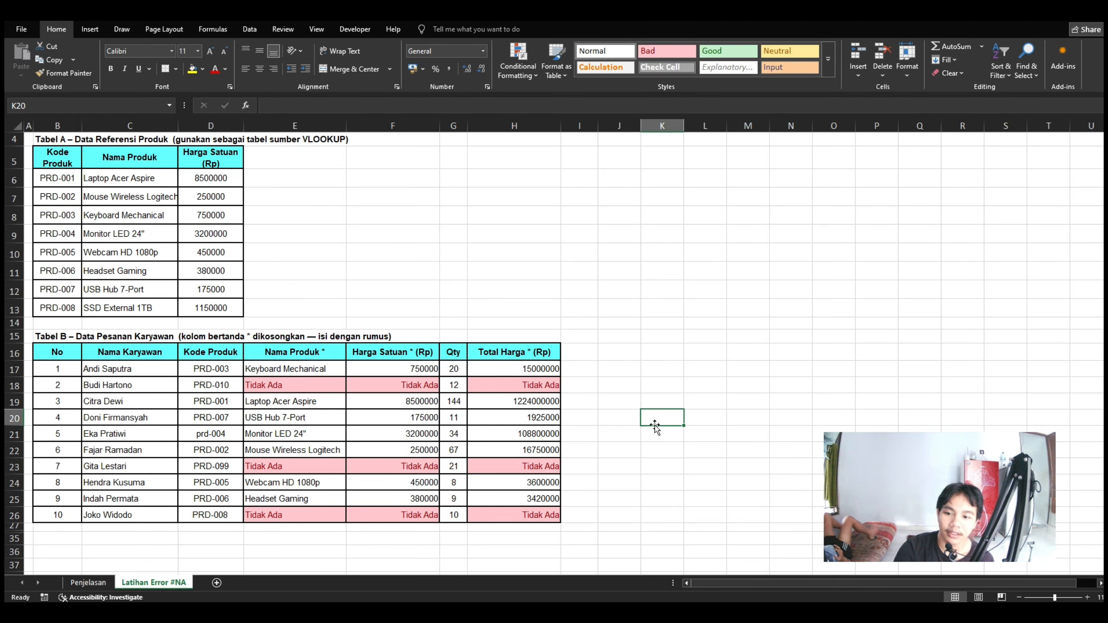
pyautogui.scroll(1, 603, 458)
pyautogui.scroll(2, 603, 458)
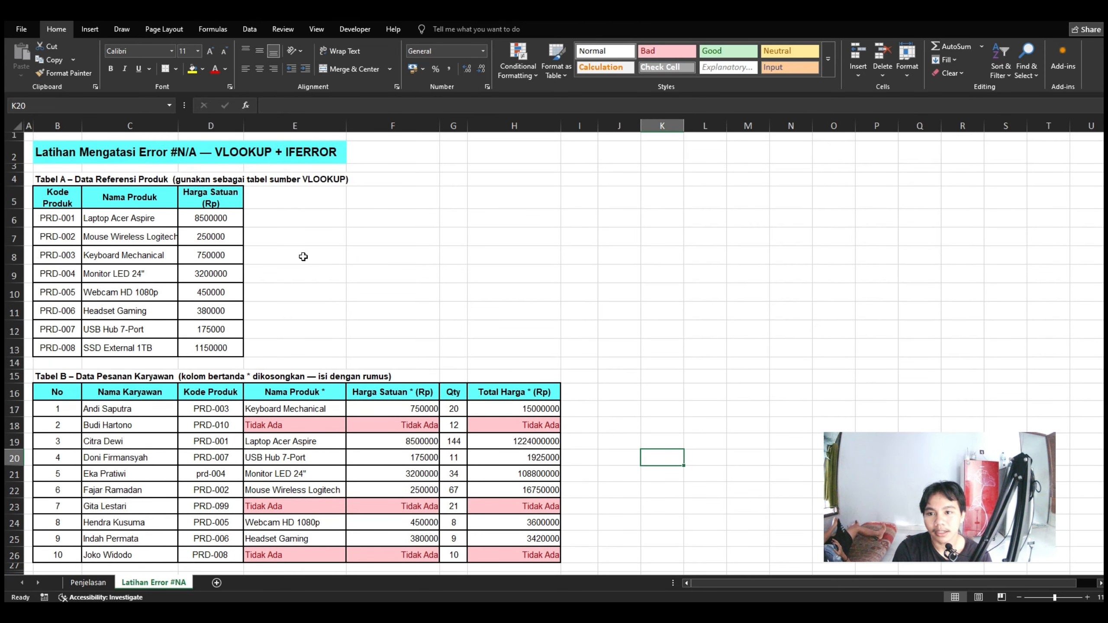
pyautogui.moveTo(350, 210); pyautogui.dragTo(692, 308)
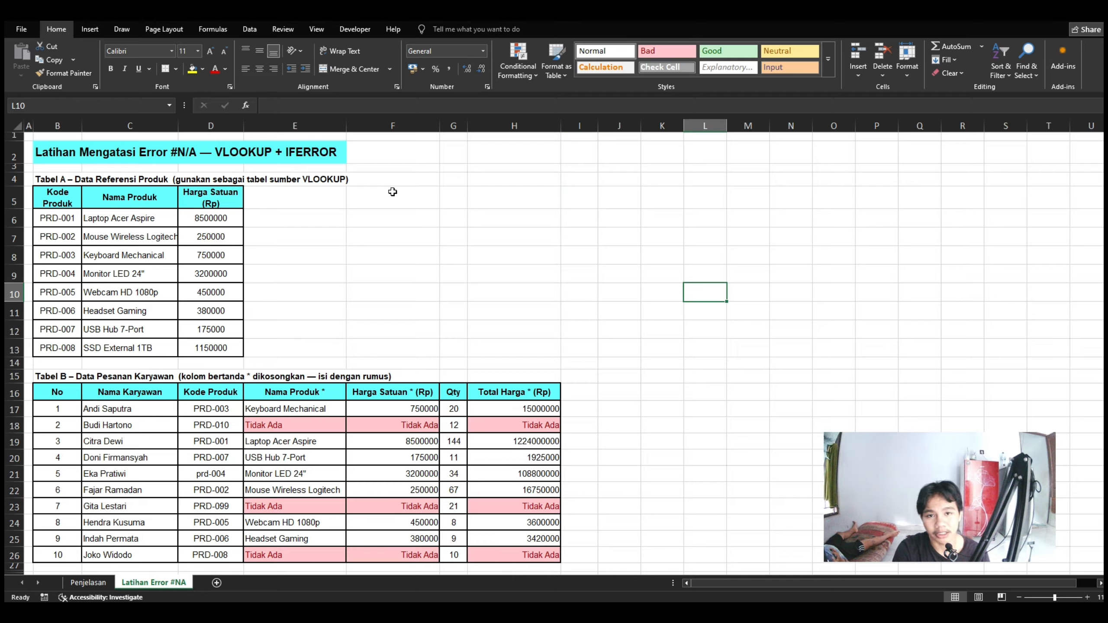